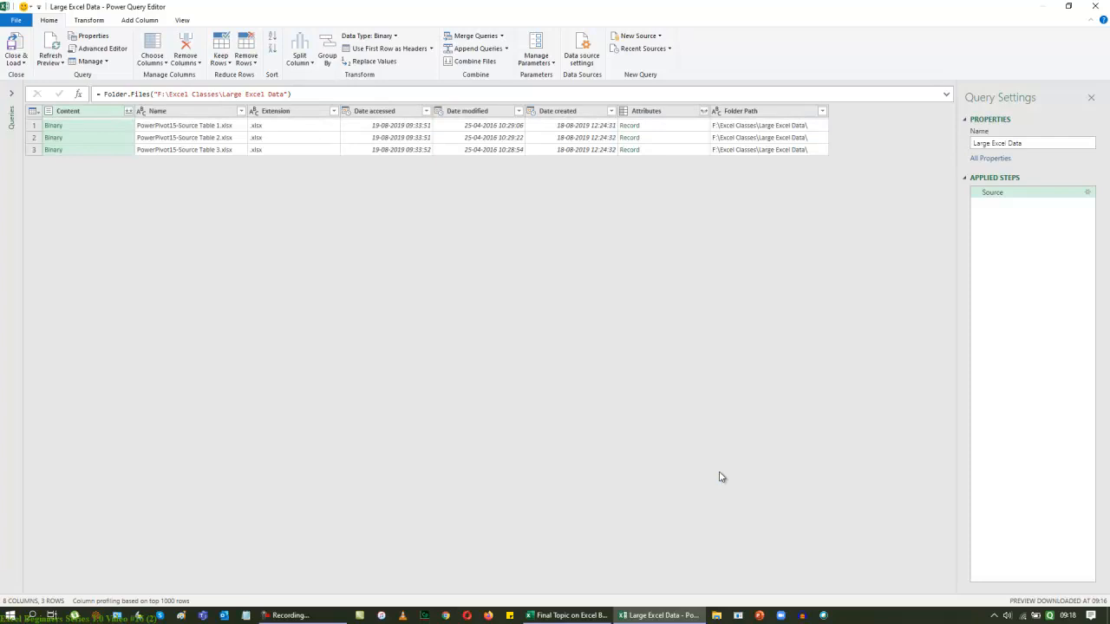
Step: Remove all columns except Content from the query and begin a custom column named "Excel Extrat"
right_click(107, 116)
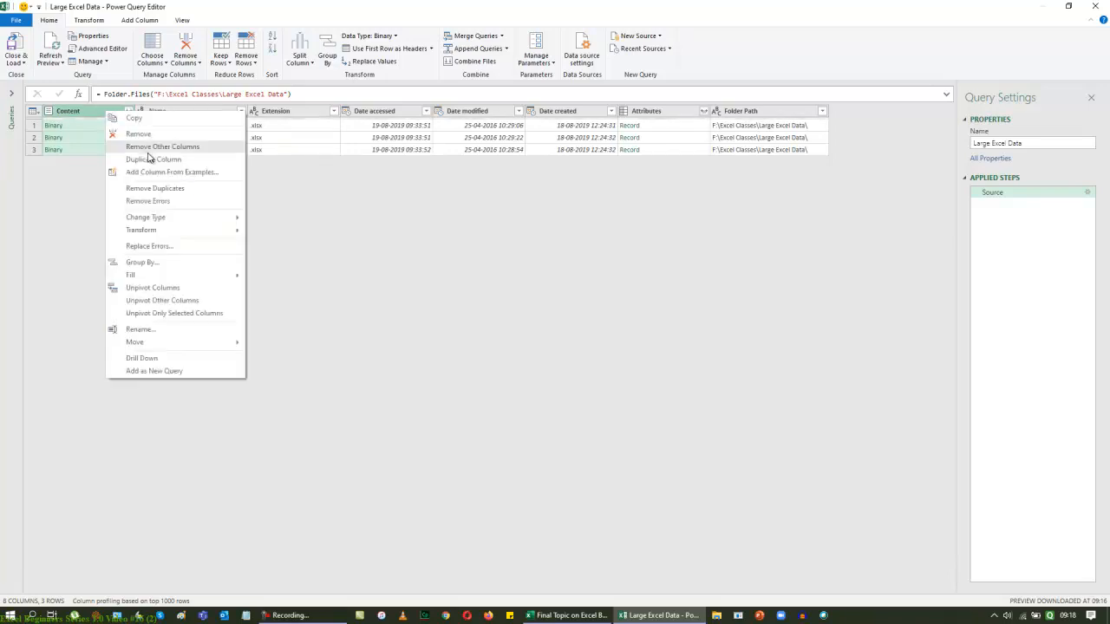
click(144, 149)
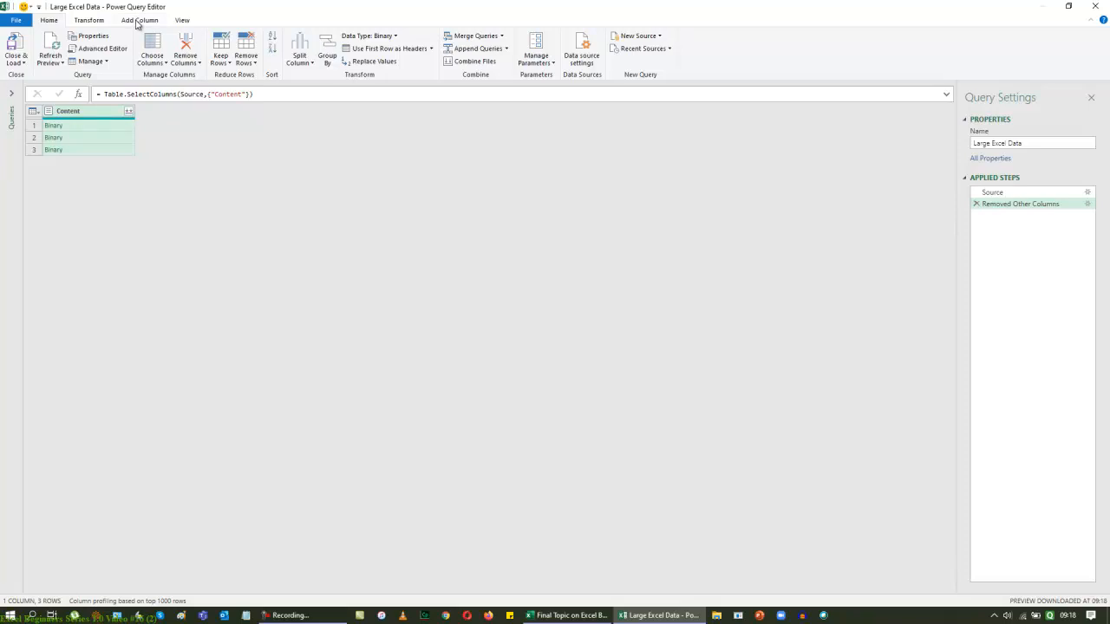
click(136, 21)
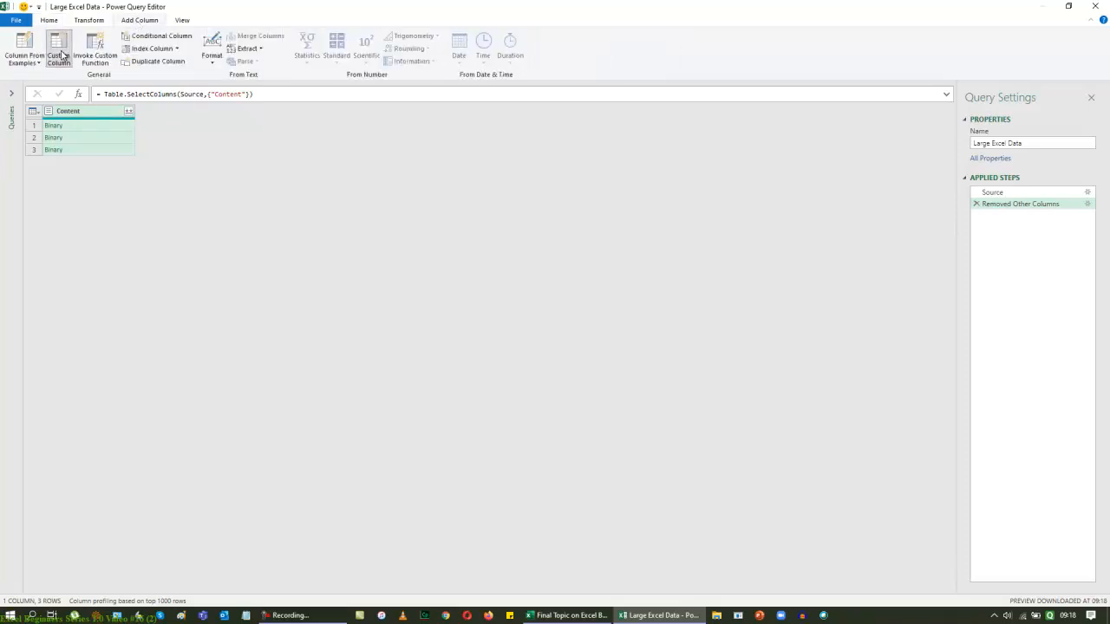
click(62, 55)
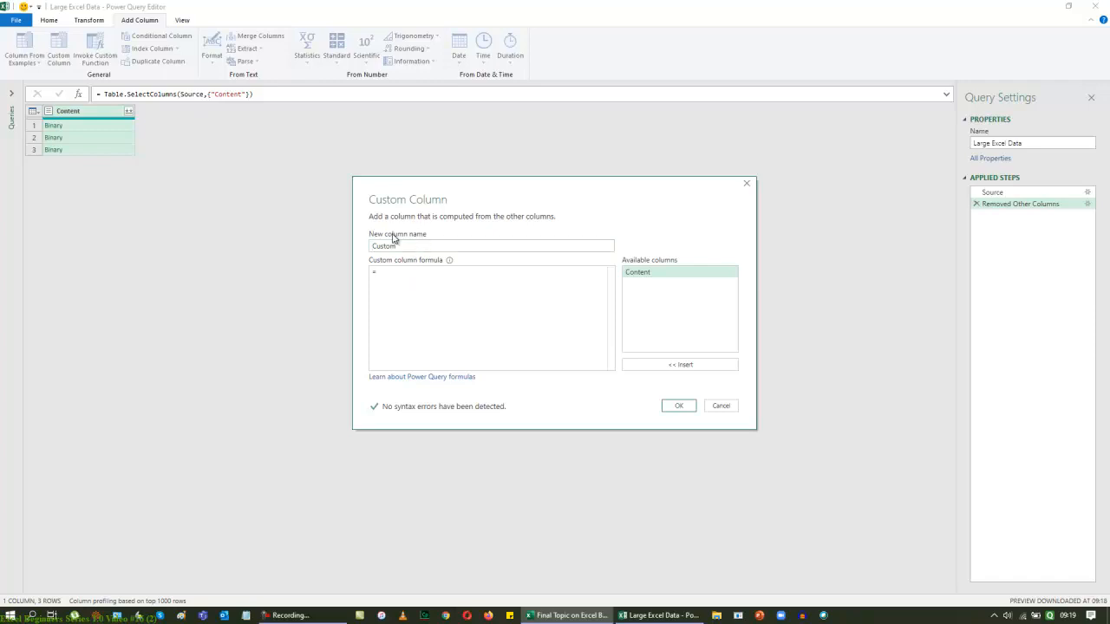
key(shift+Tab)
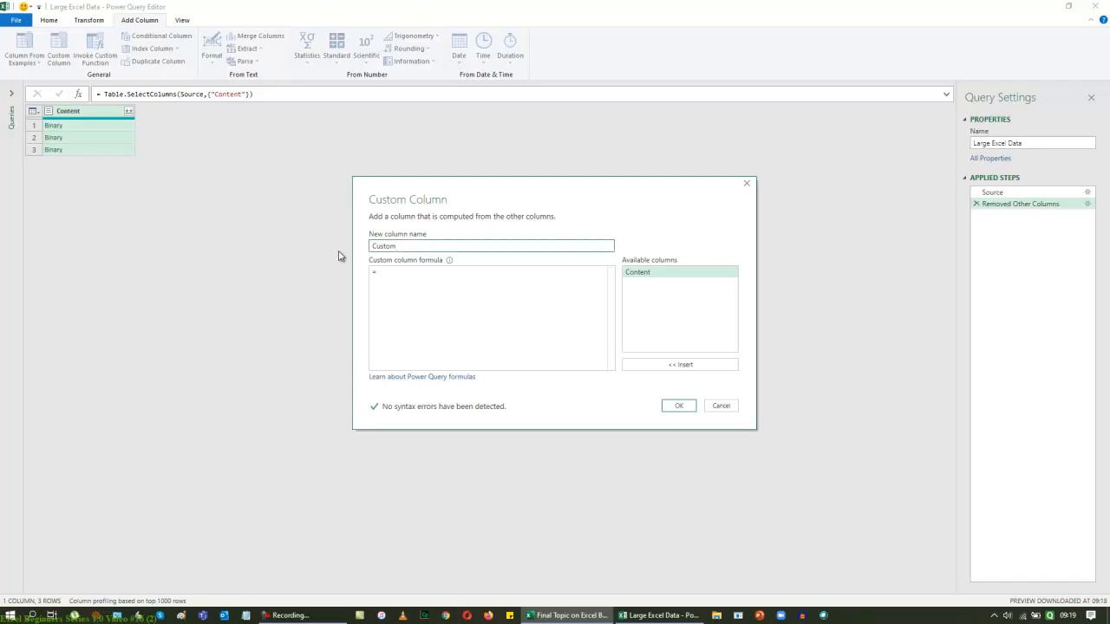
double_click(374, 248)
key(BackSpace)
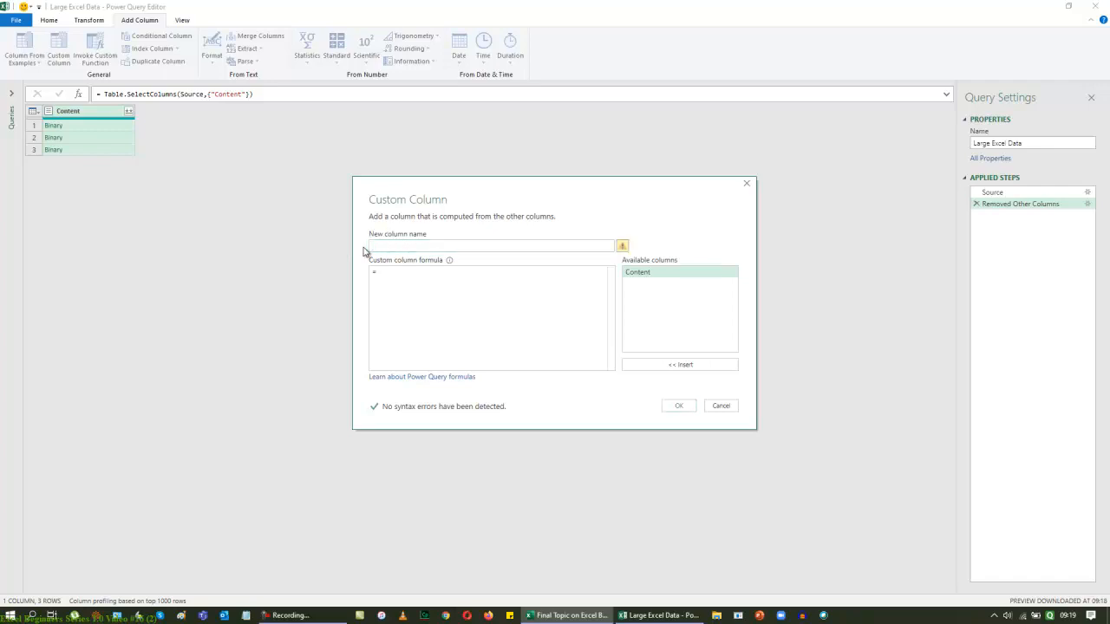
text(Excel Extrat)
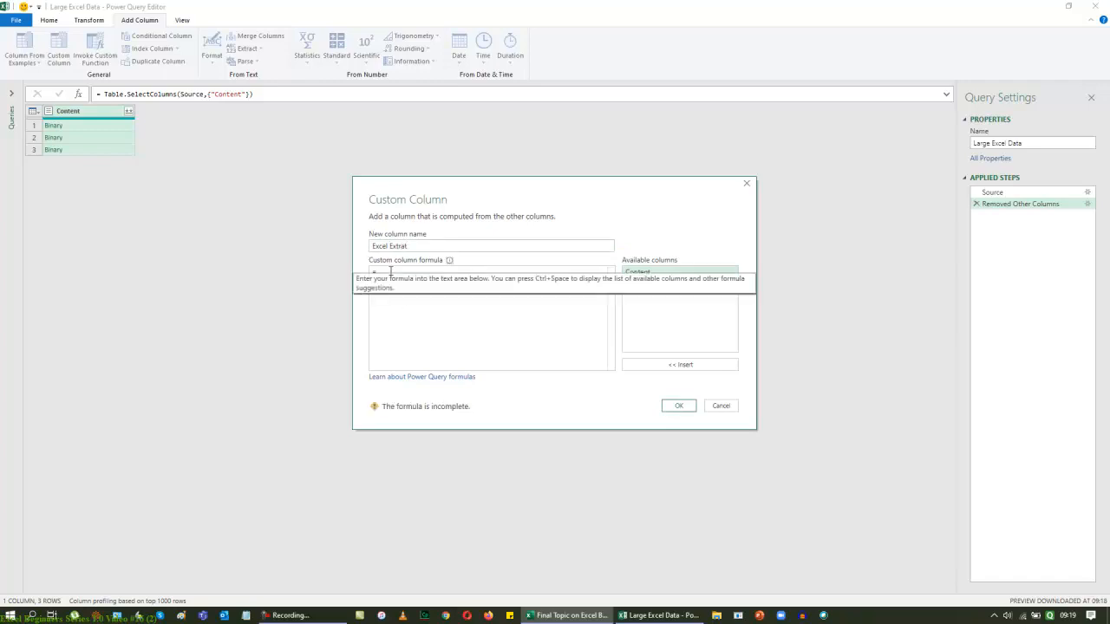
Step: Give the custom column the formula Excel.Workbook([Content],true) and add it to the query
click(421, 284)
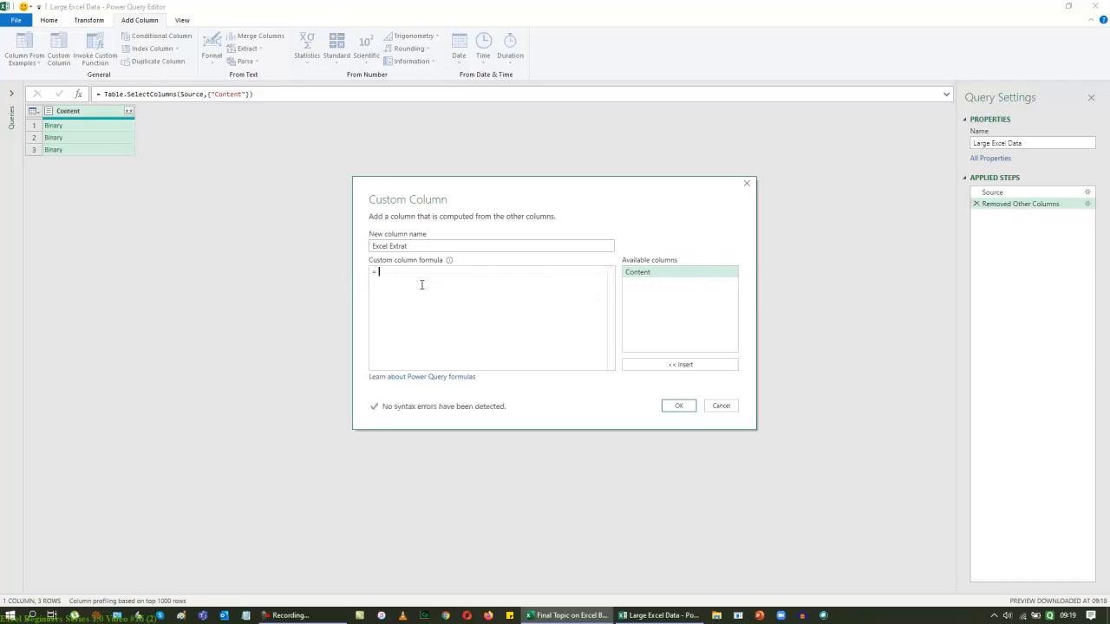
text(Excel.Workbook()
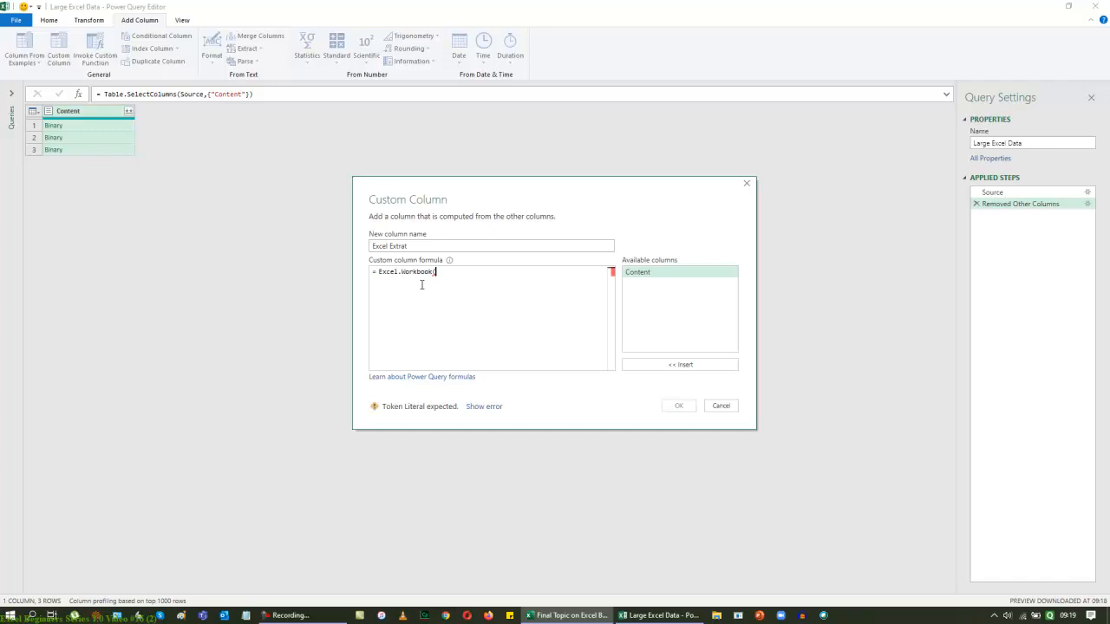
double_click(650, 274)
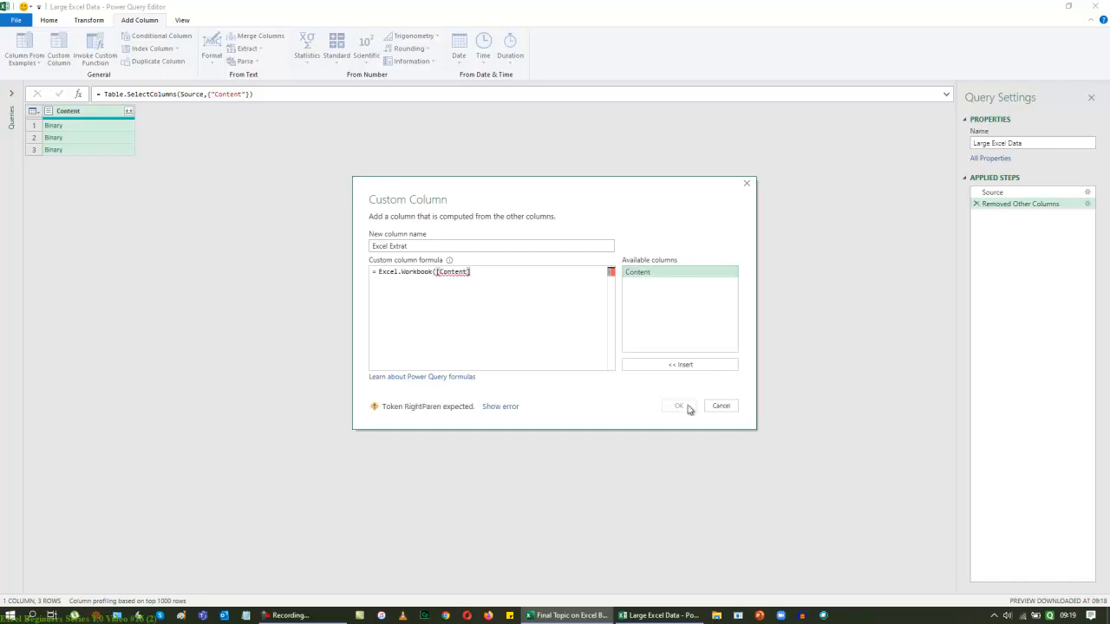
text(,true))
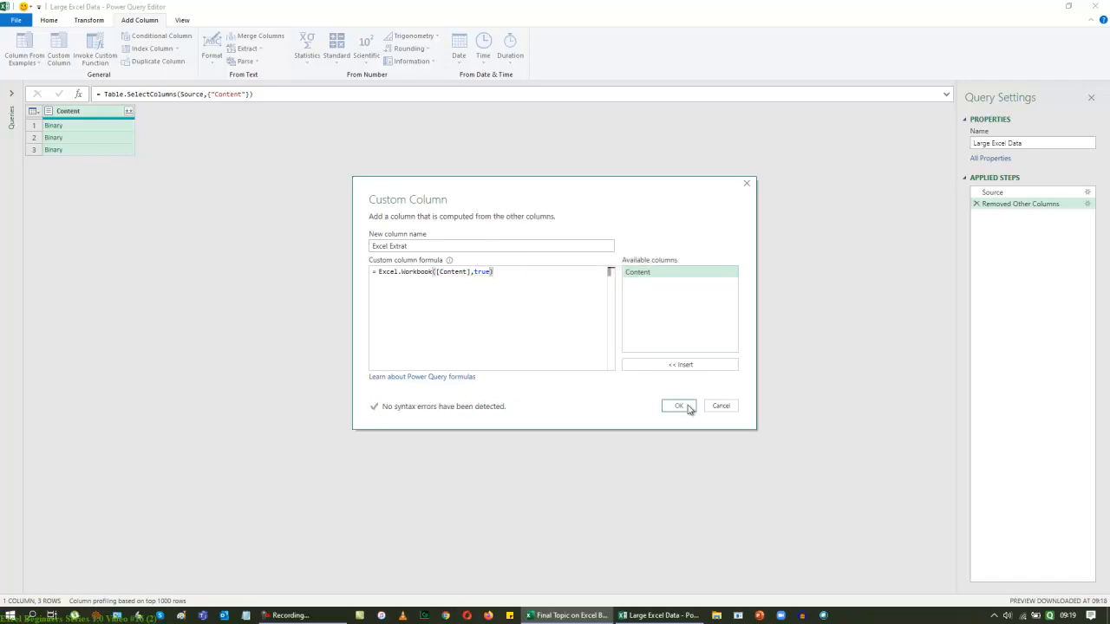
click(688, 407)
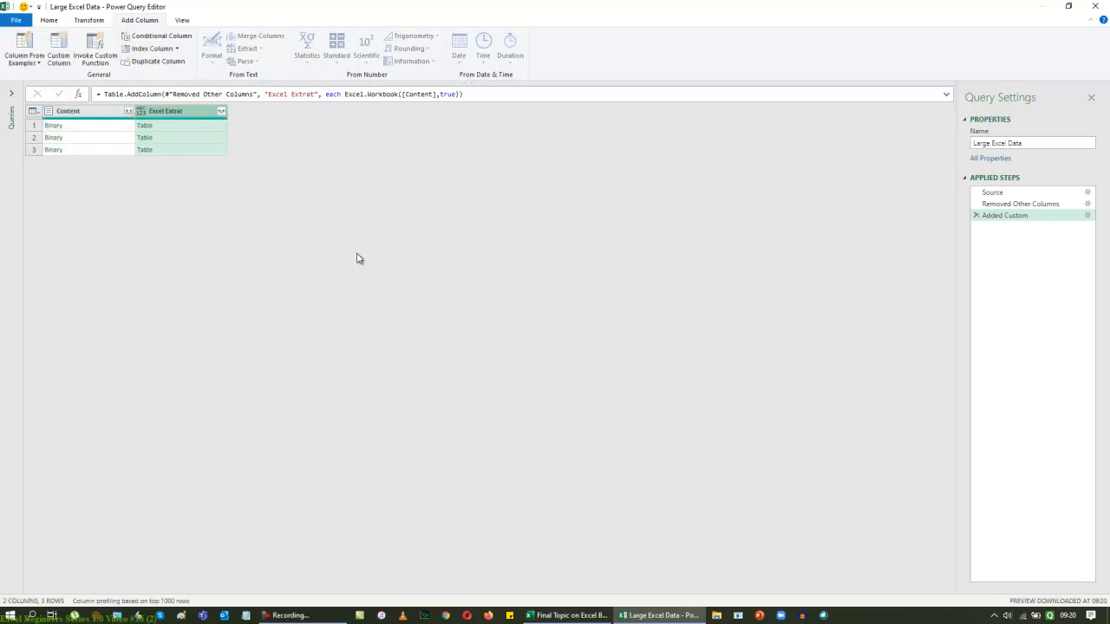
Step: Expand the Excel Extrat column into all its fields without using the original column name as prefix
click(222, 112)
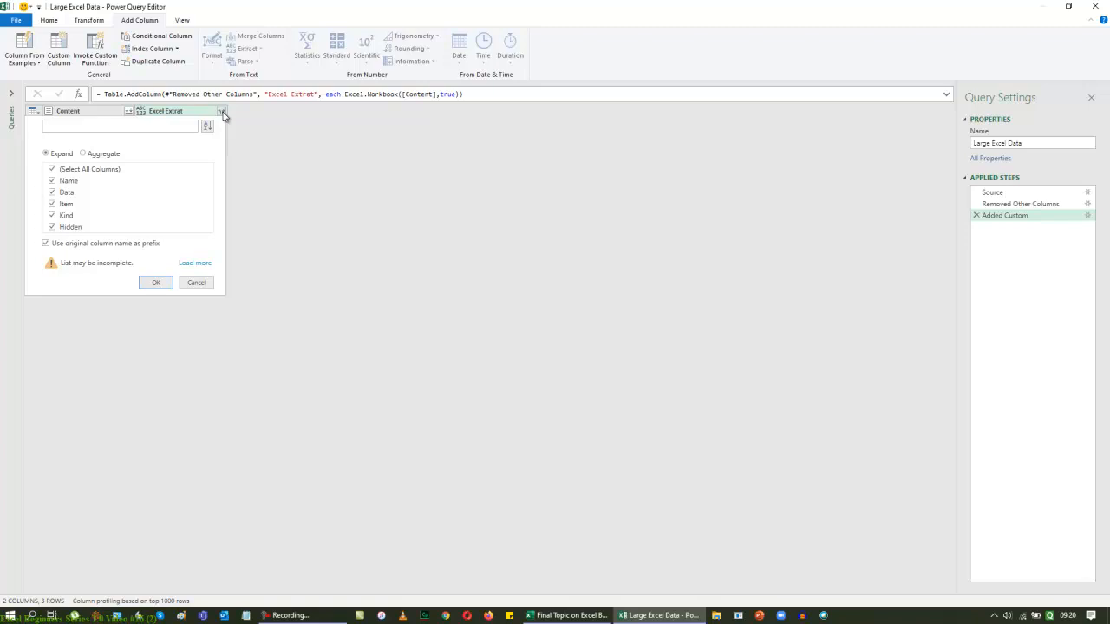
click(47, 243)
click(156, 283)
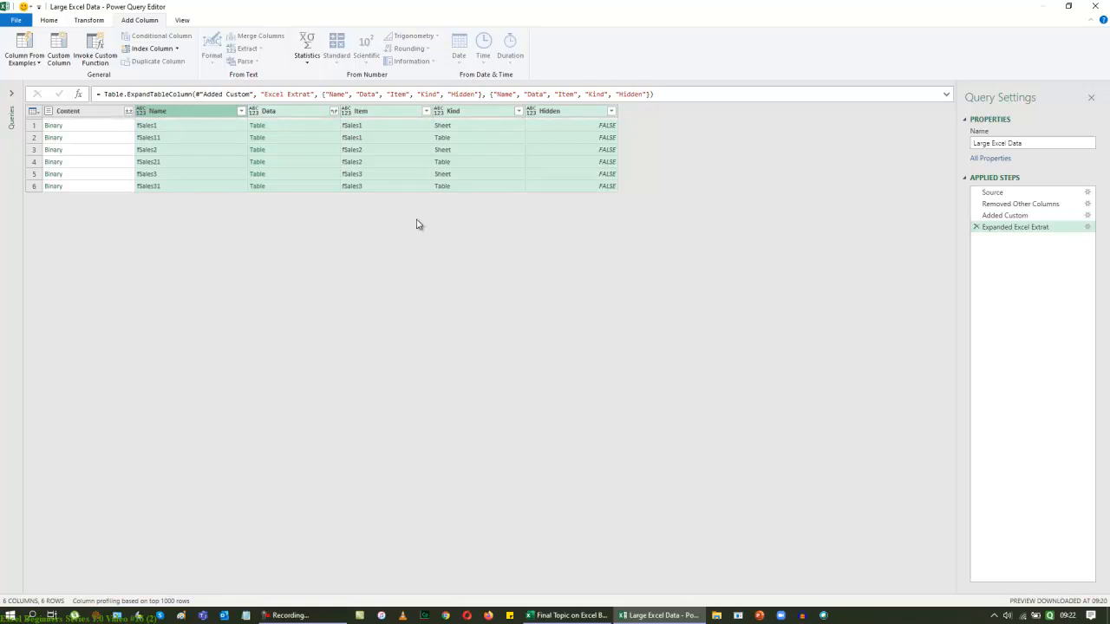
Step: Filter the Kind column to exclude Sheet and keep only the Table rows
click(519, 111)
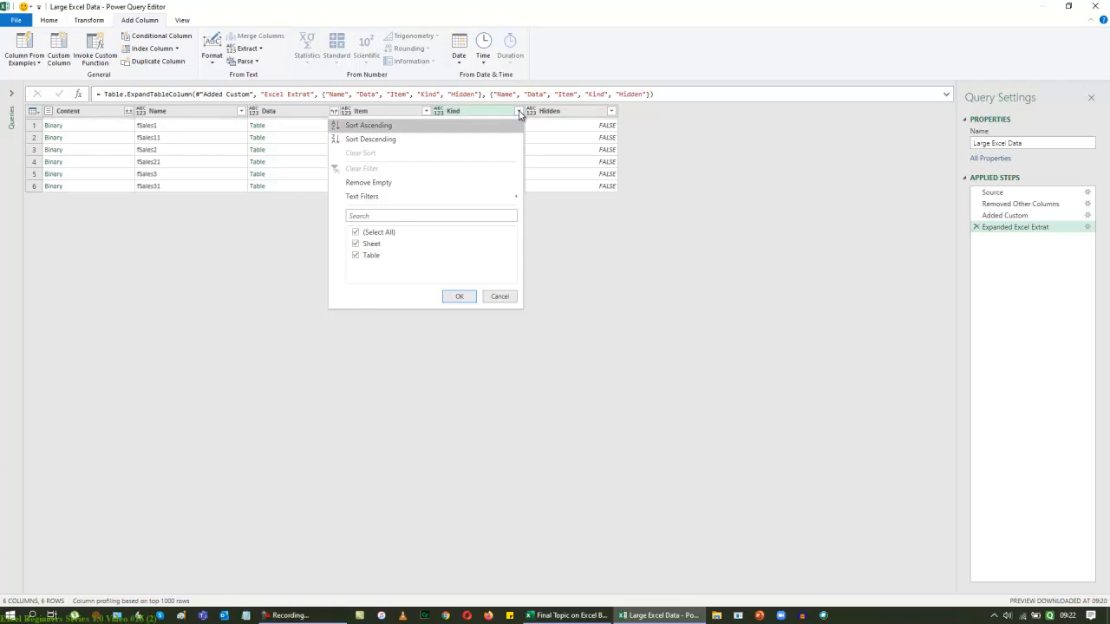
click(356, 244)
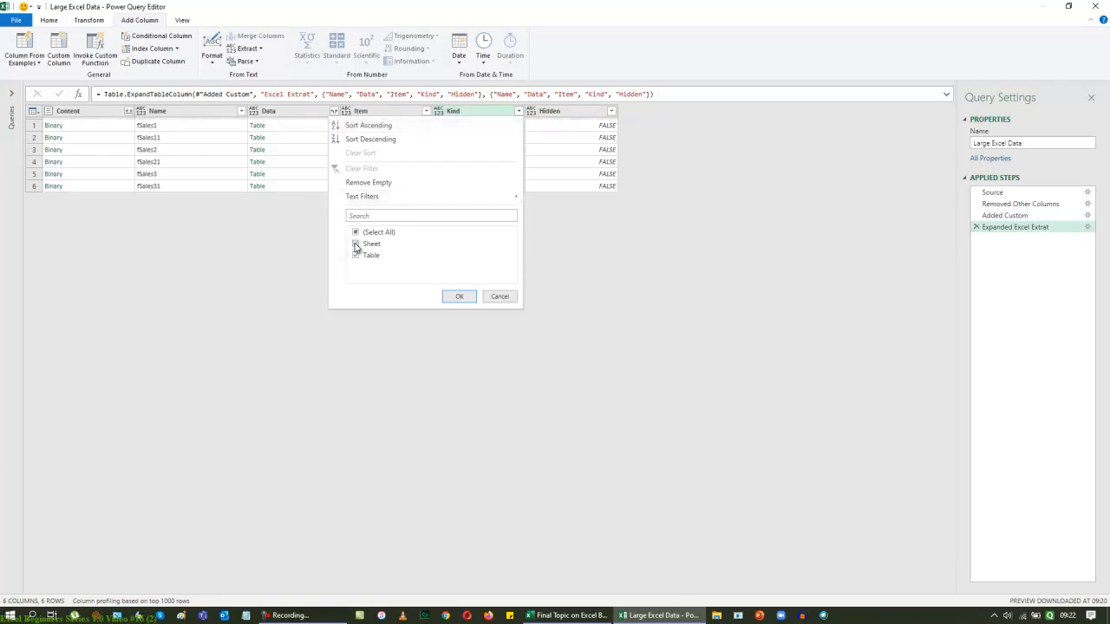
click(459, 297)
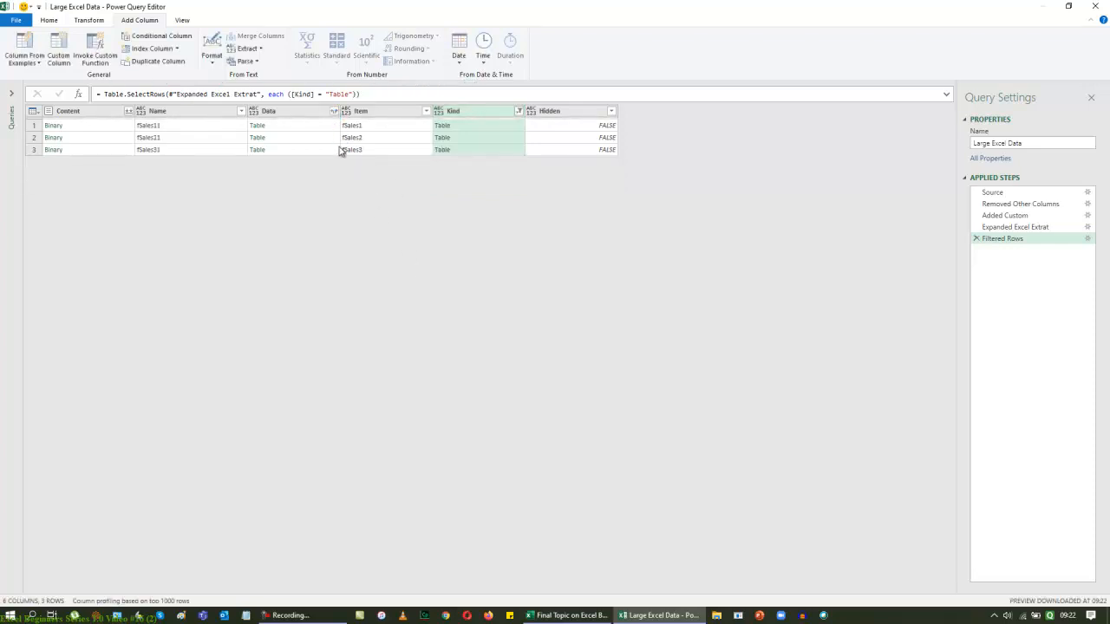
Step: Remove all columns except Data and expand it into Date, Sales, Class, LOE Sub-Category and LOS Line Code Descr
click(304, 118)
right_click(303, 118)
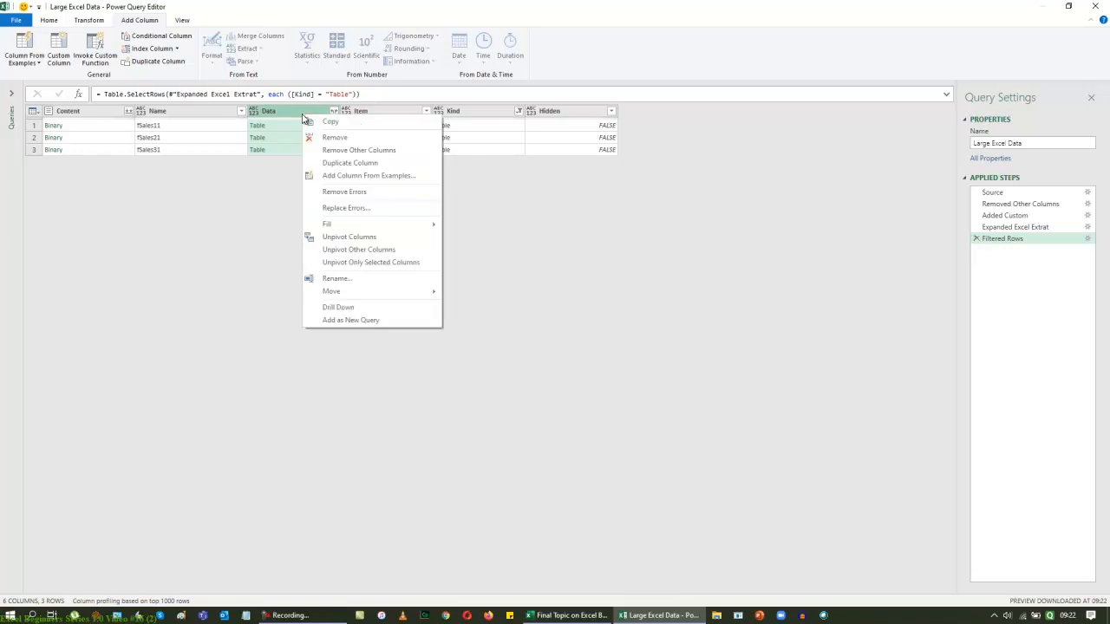
click(329, 149)
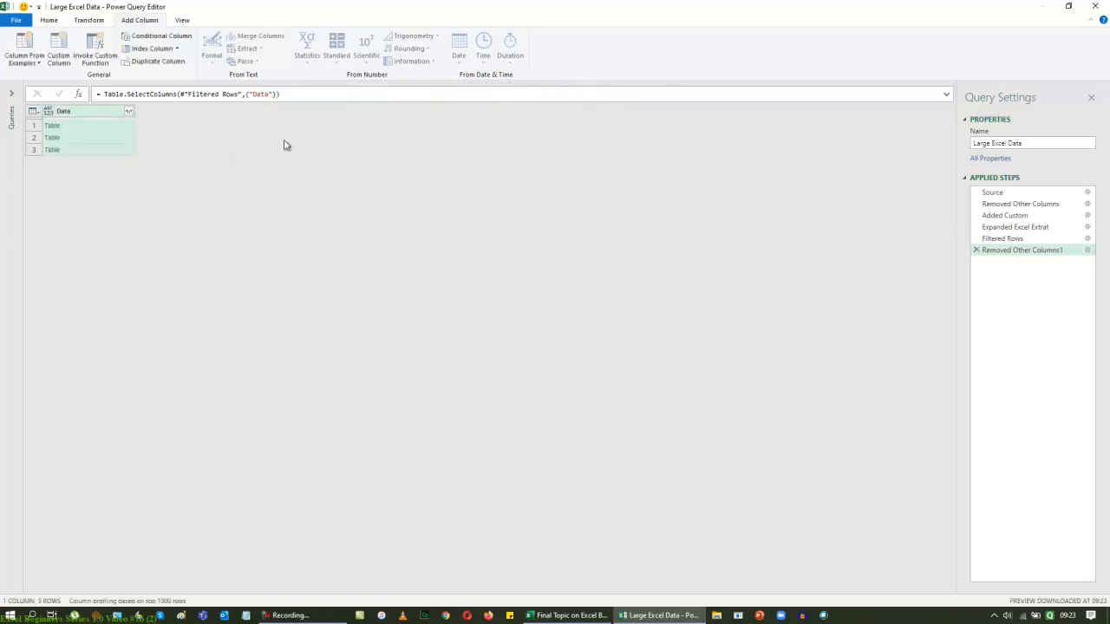
click(128, 112)
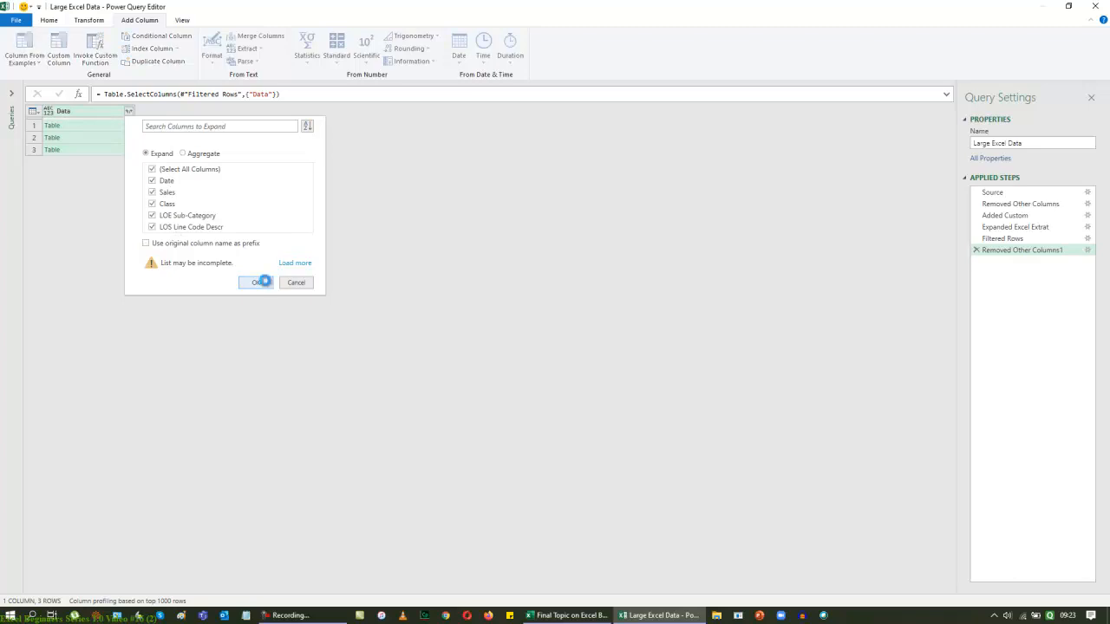
click(265, 281)
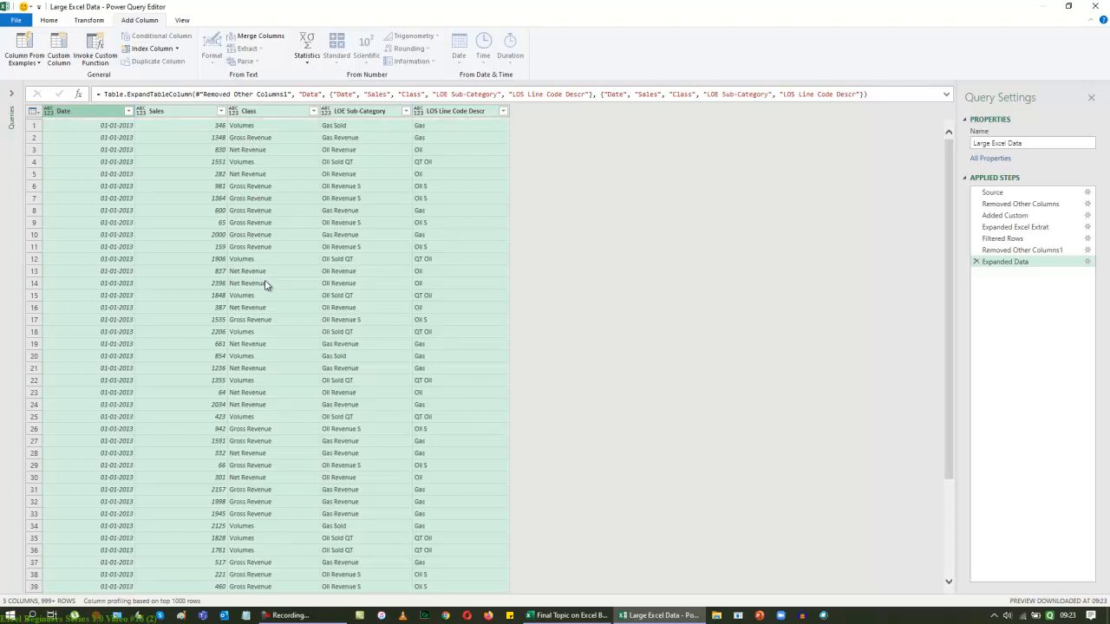
Step: Set the data type of the Date column to Date and of the Sales column to Whole Number
click(58, 23)
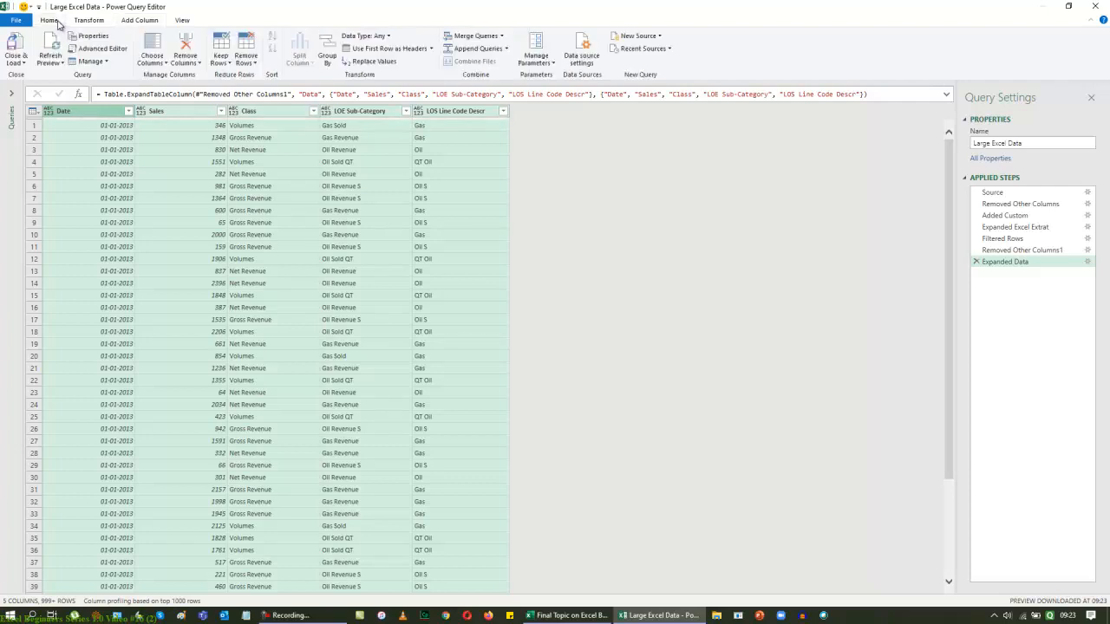
click(388, 37)
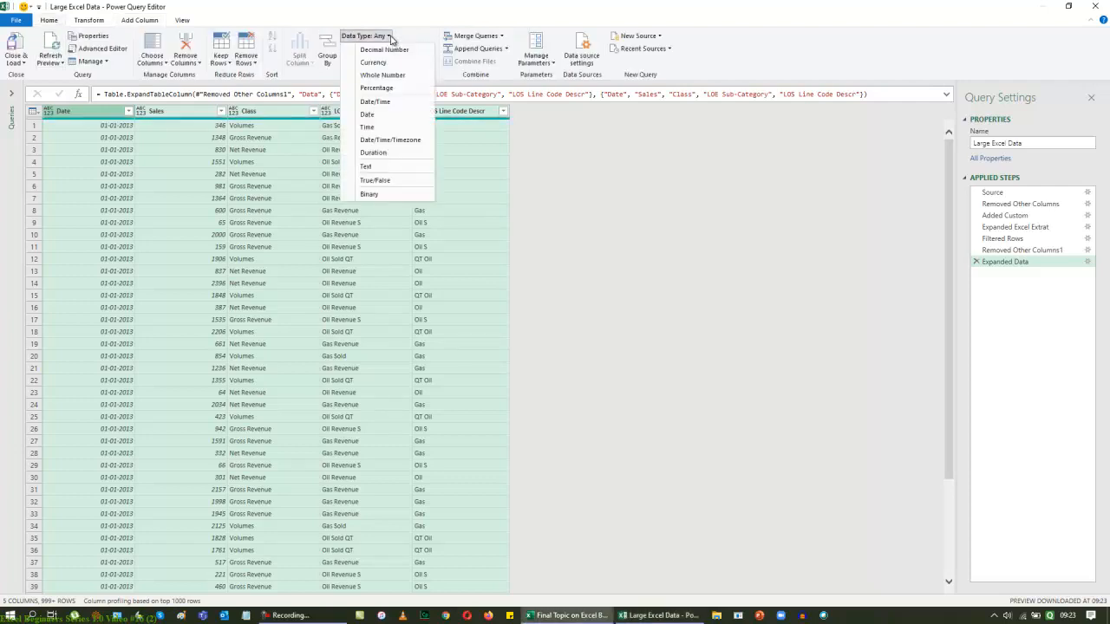
click(580, 211)
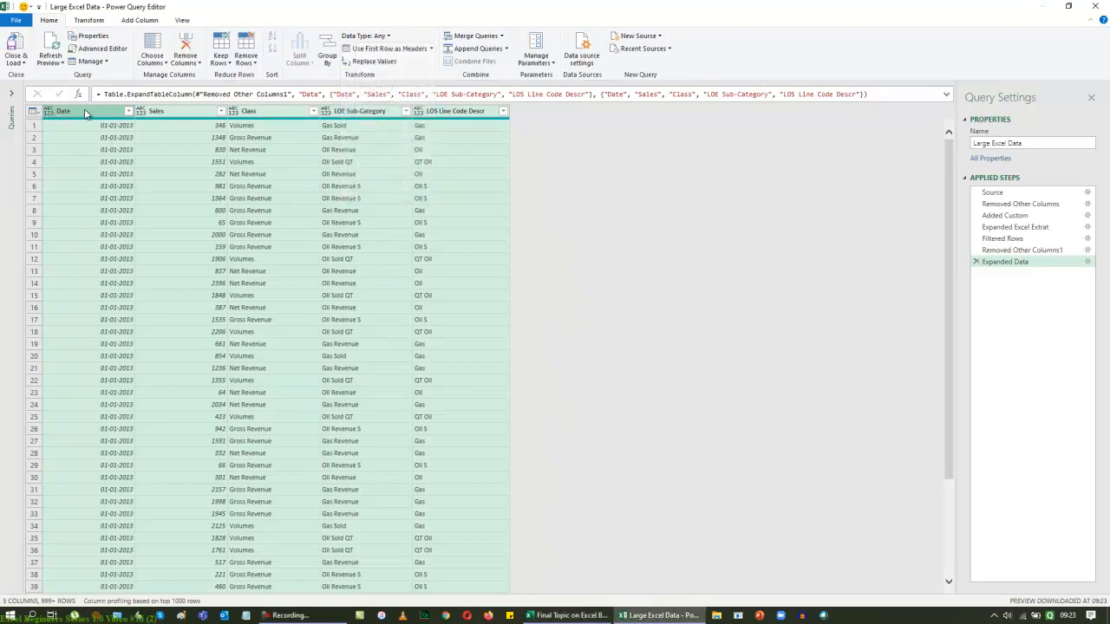
click(56, 112)
click(378, 35)
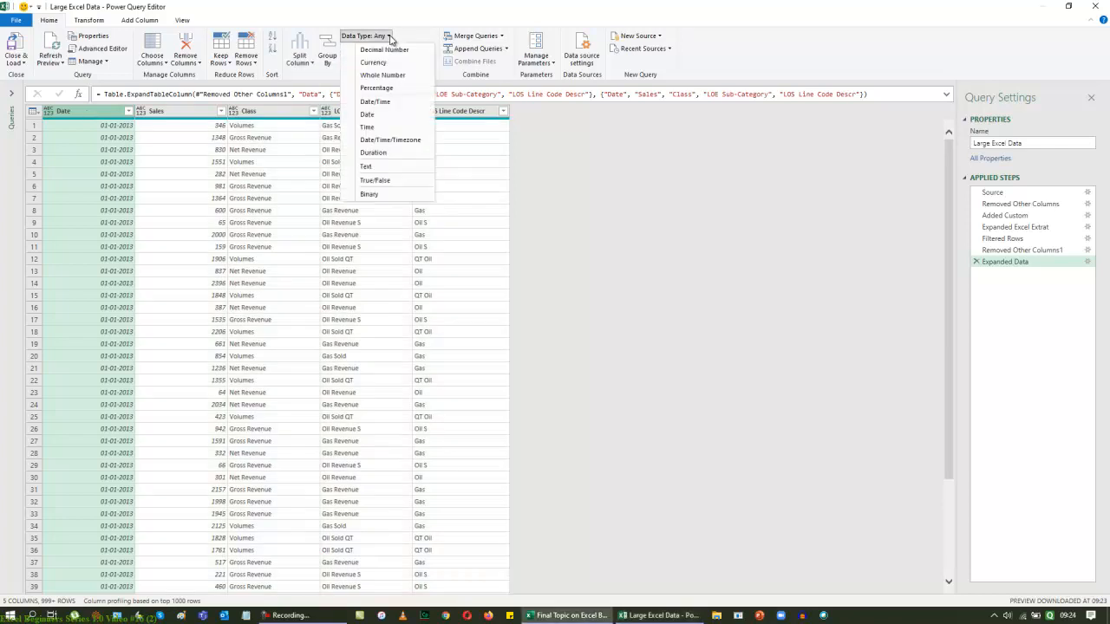
click(383, 119)
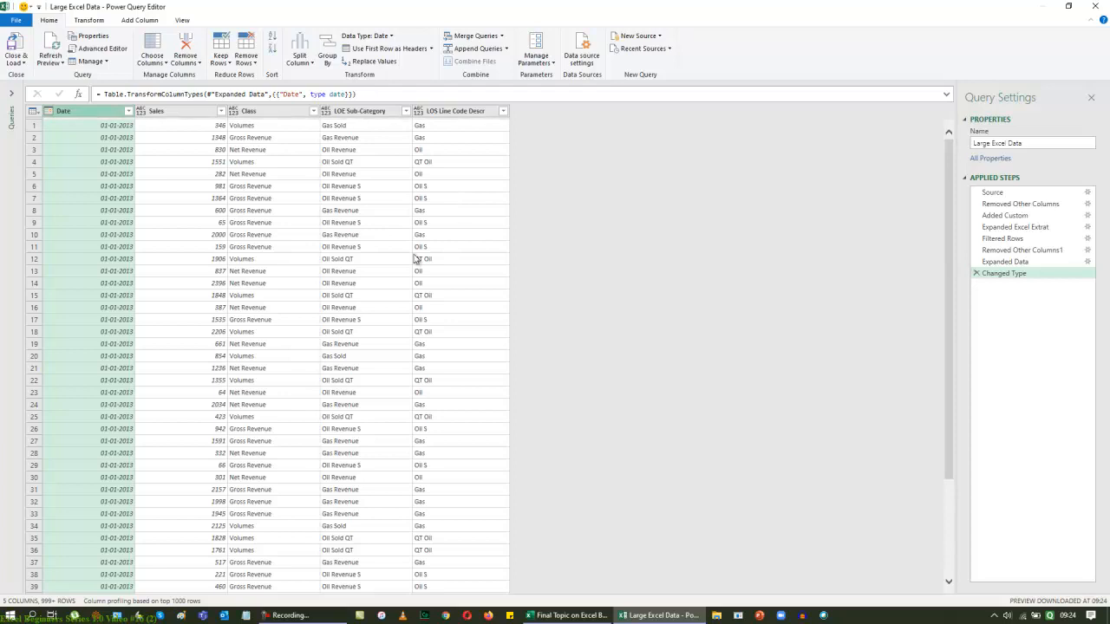
click(142, 113)
click(164, 150)
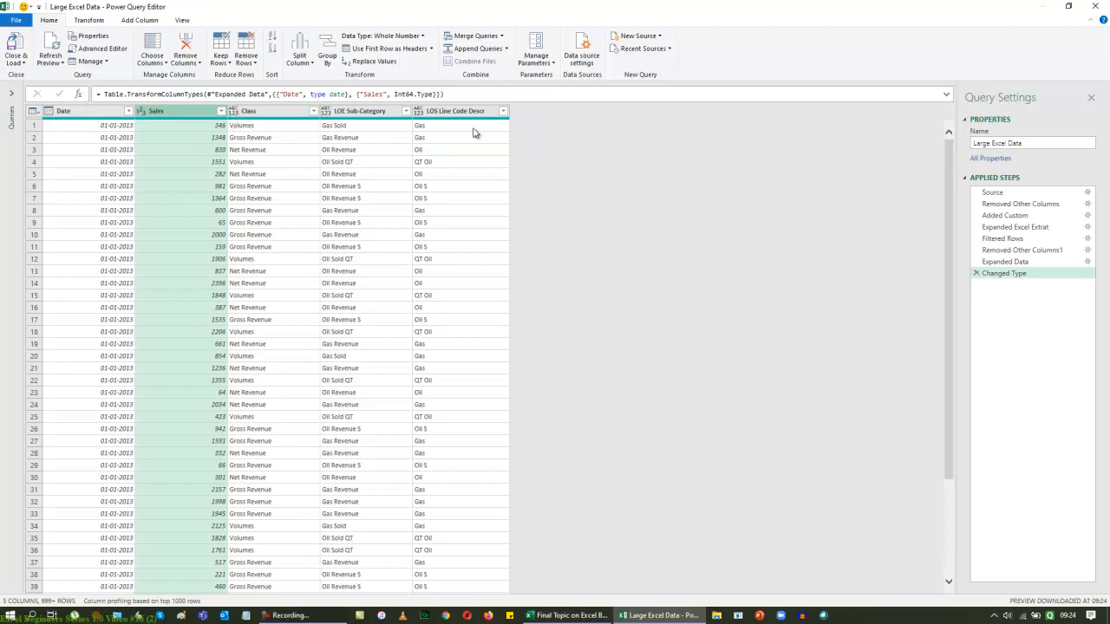
Step: Set the data type of the Class, LOE Sub-Category and LOS Line Code Descr columns to Text
click(283, 113)
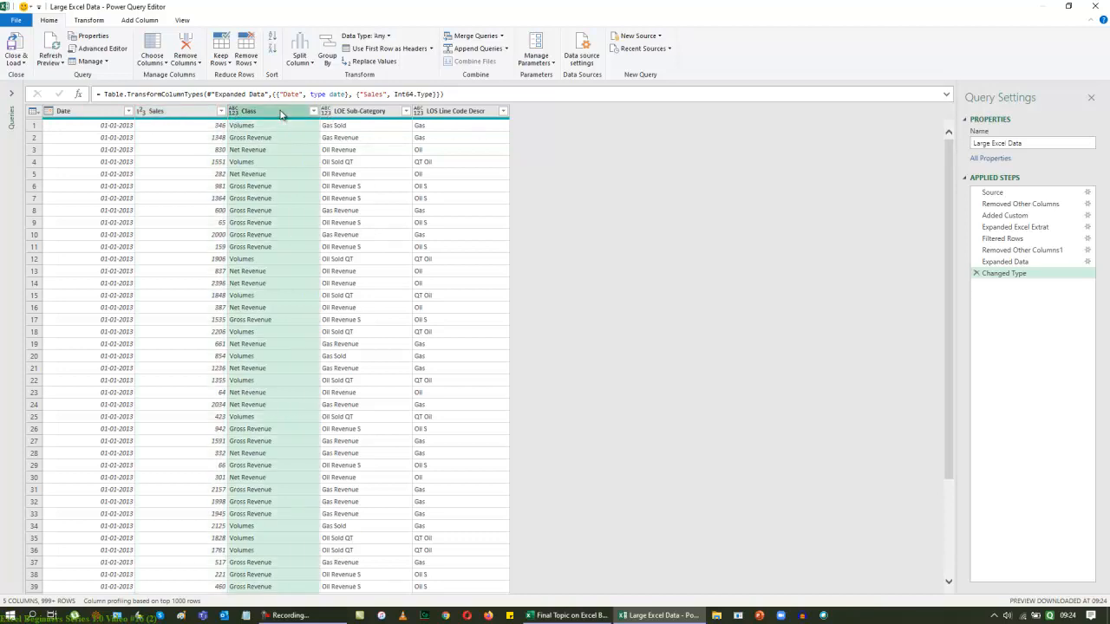
shift+click(456, 113)
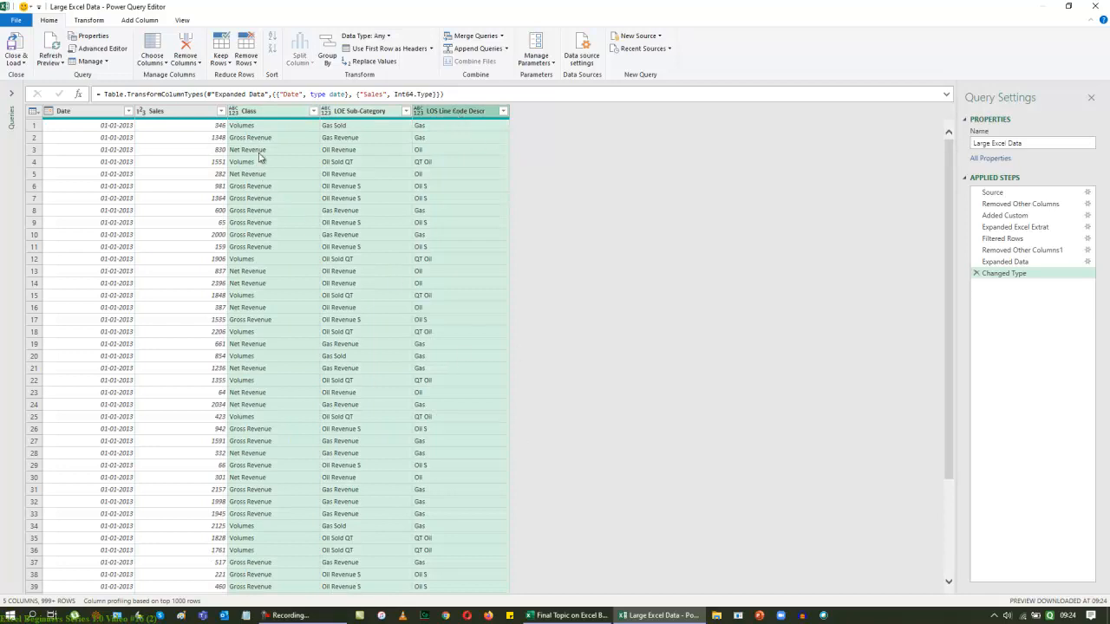
click(262, 113)
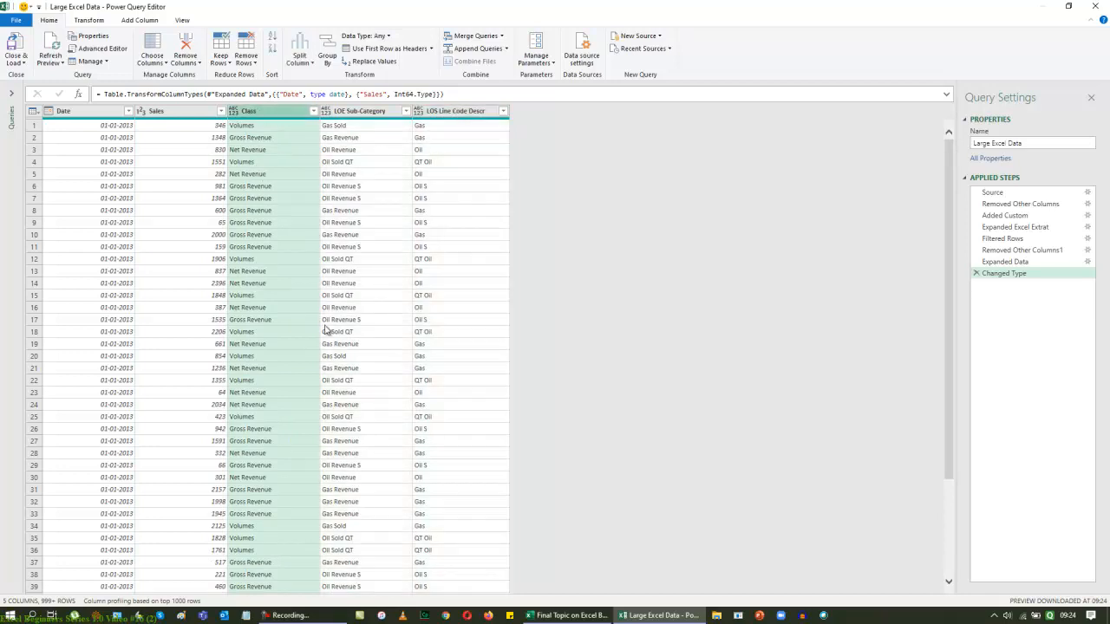
shift+click(458, 113)
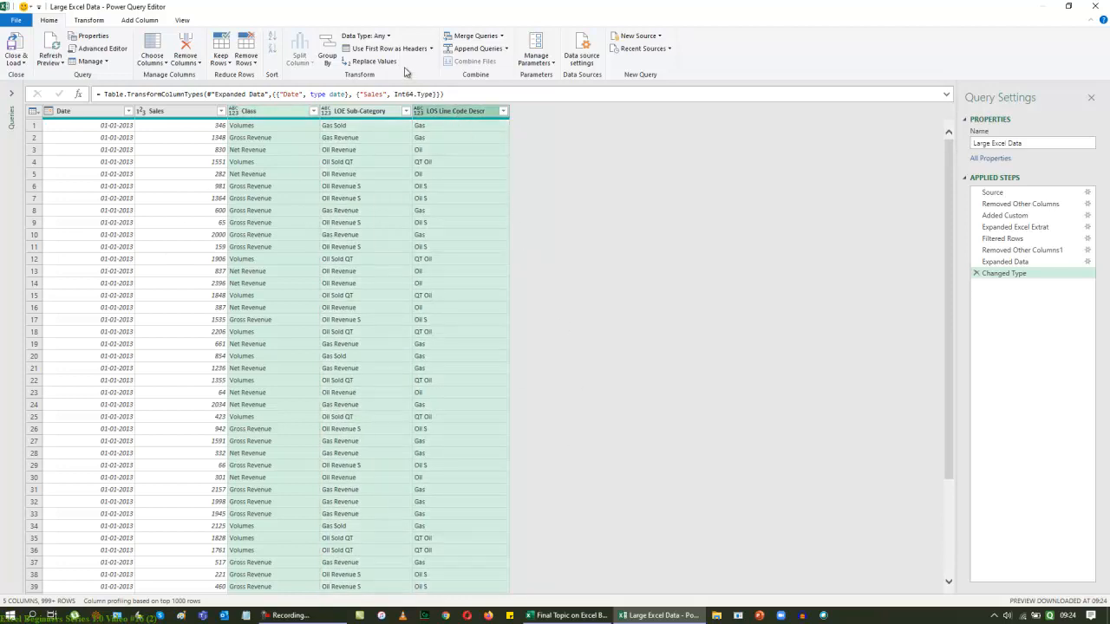
click(392, 41)
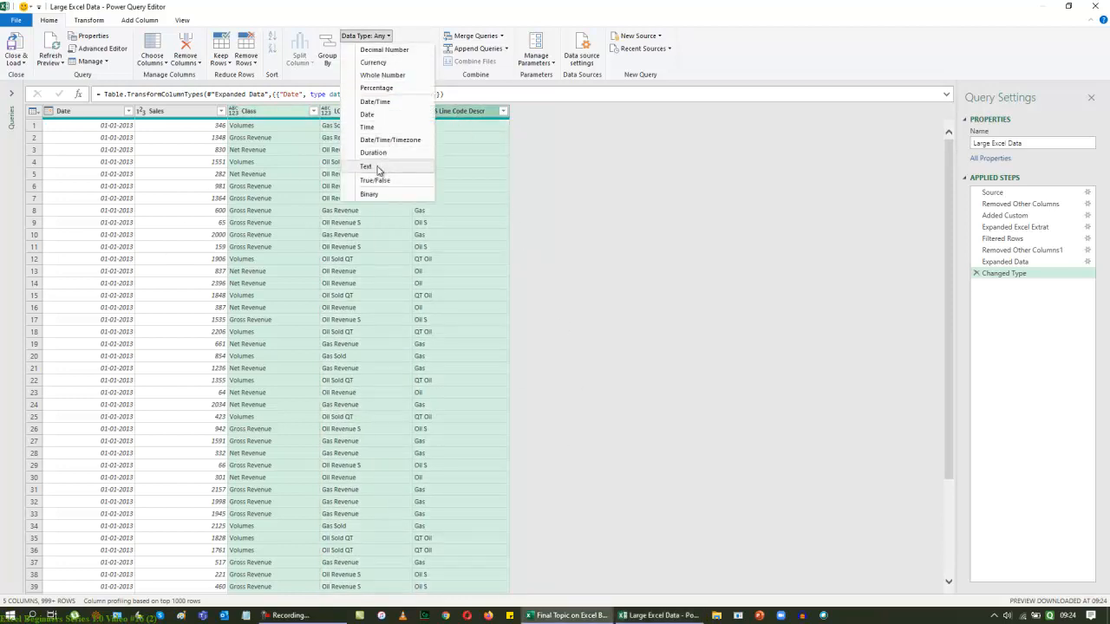
click(383, 192)
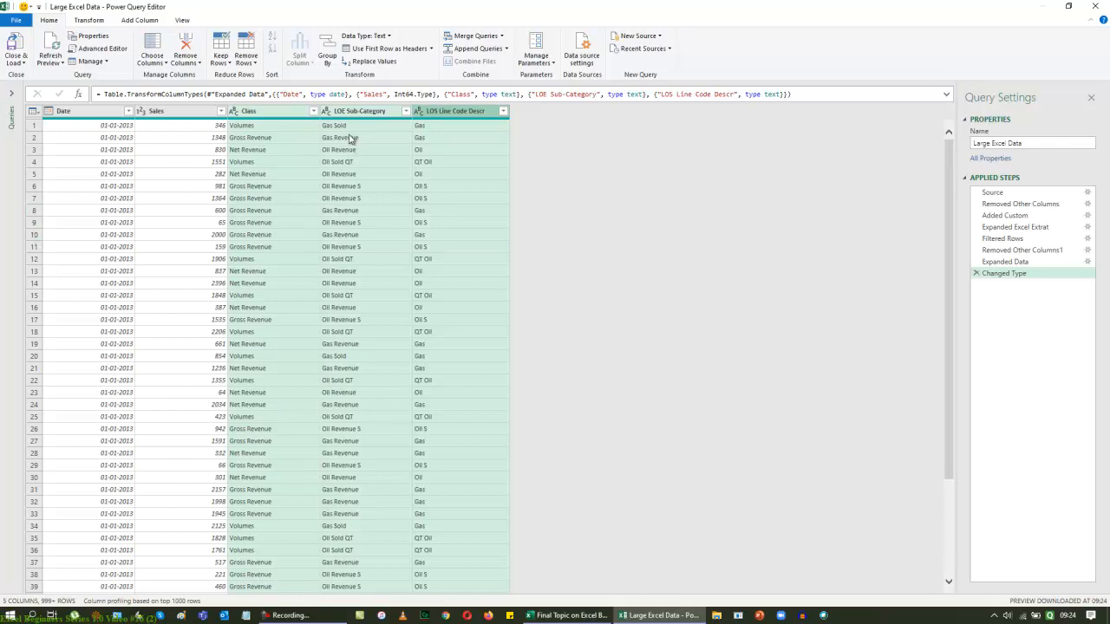
Step: Close the query editor and open the load destination options for the Large Excel Data query
click(16, 60)
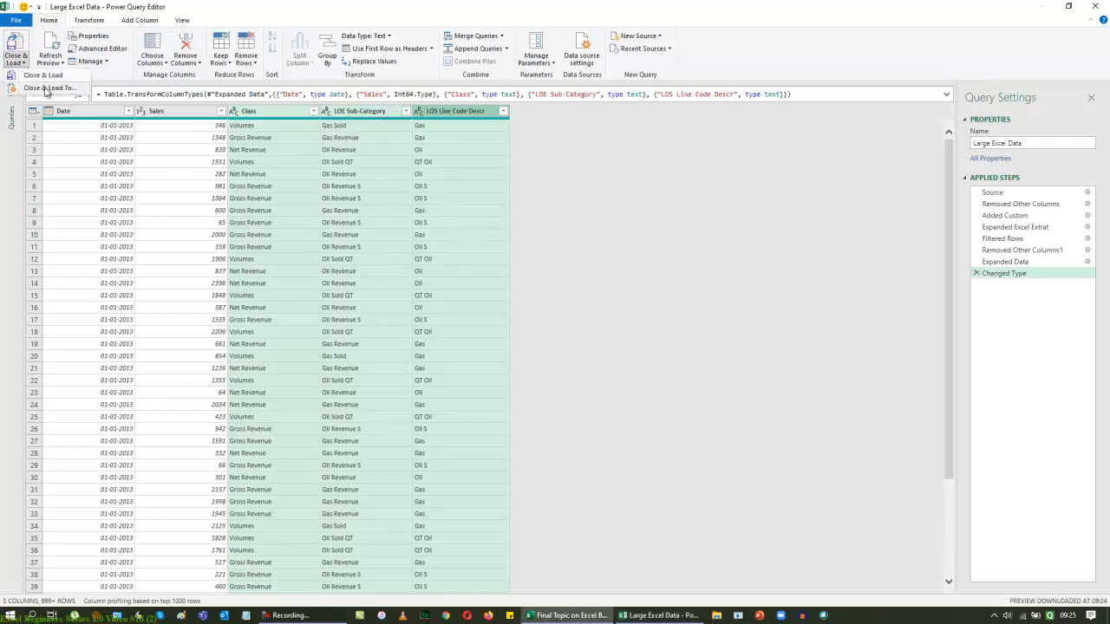
click(46, 88)
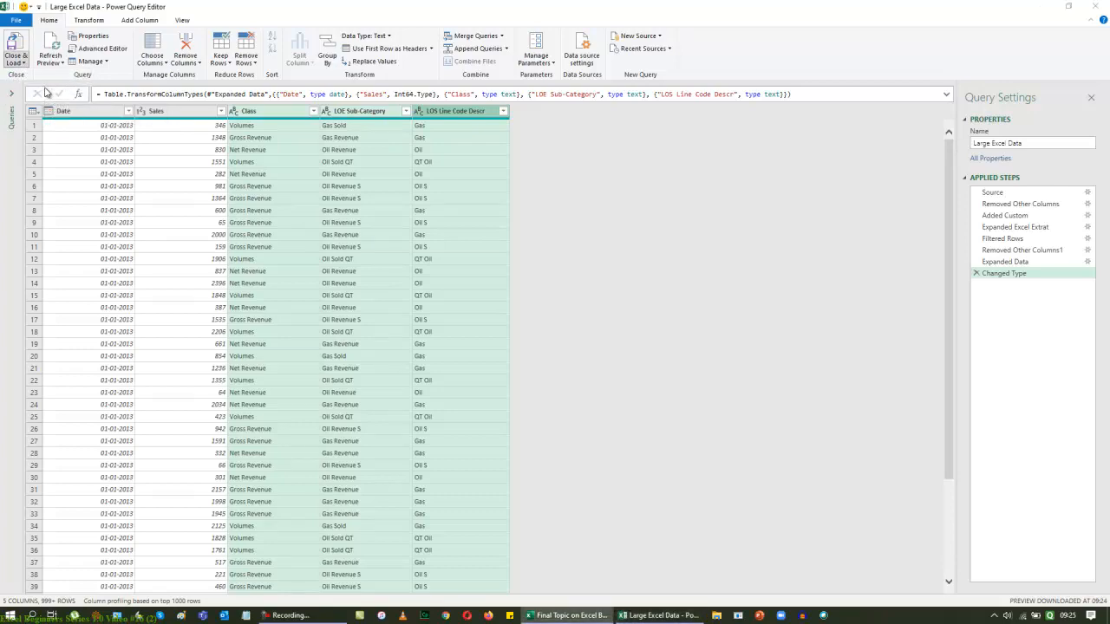
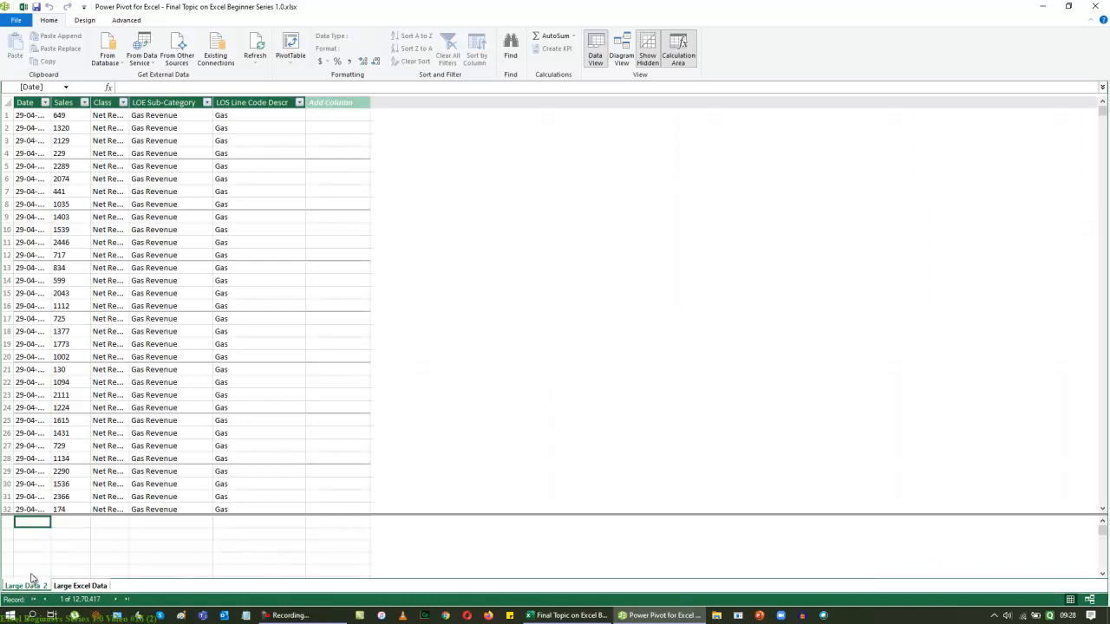
Step: Start a Four Charts layout from the Power Pivot data model with the Large Data 2 table active
click(27, 586)
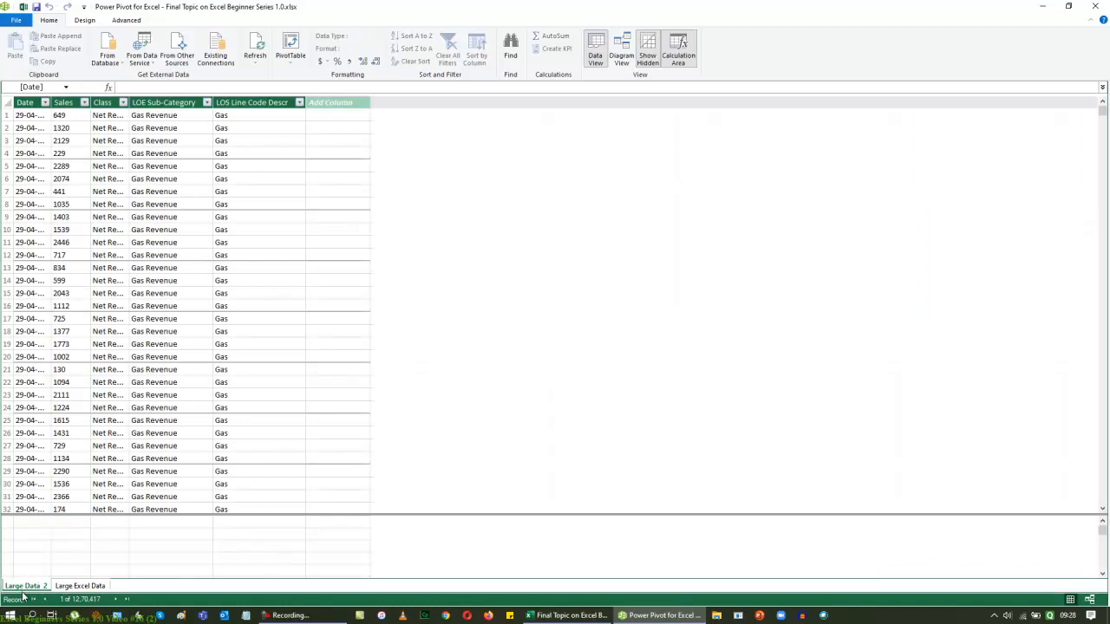
click(293, 66)
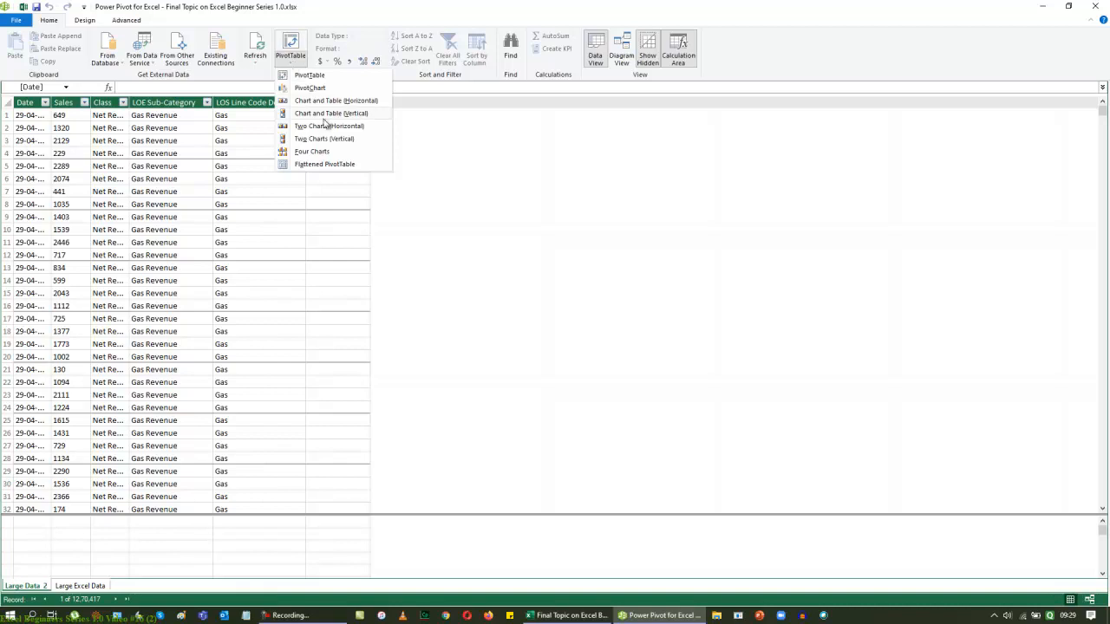
click(305, 154)
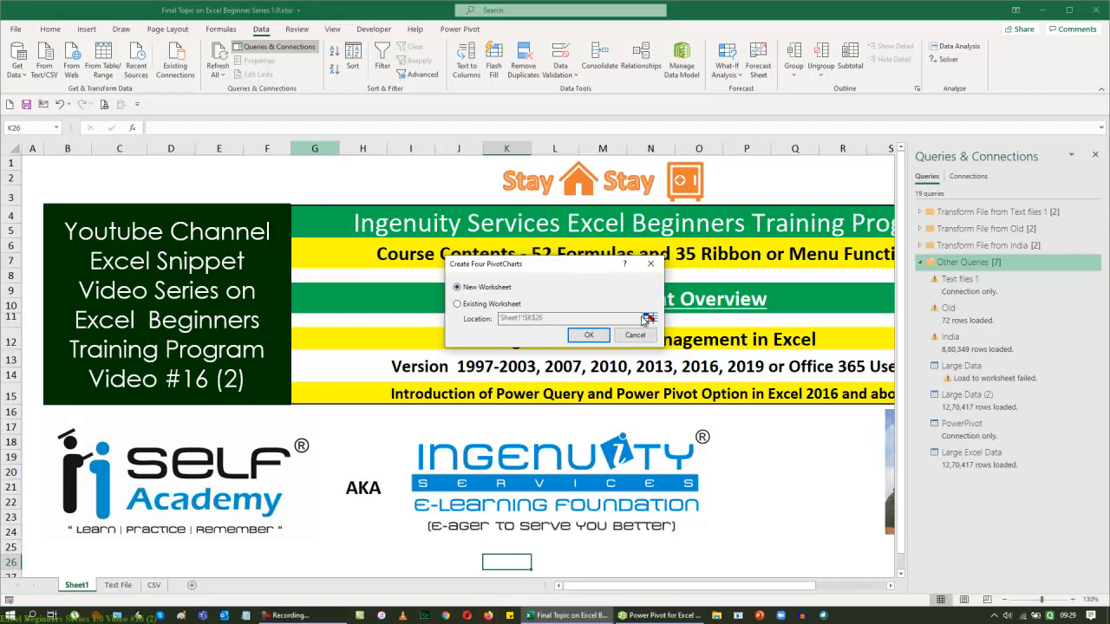
click(459, 303)
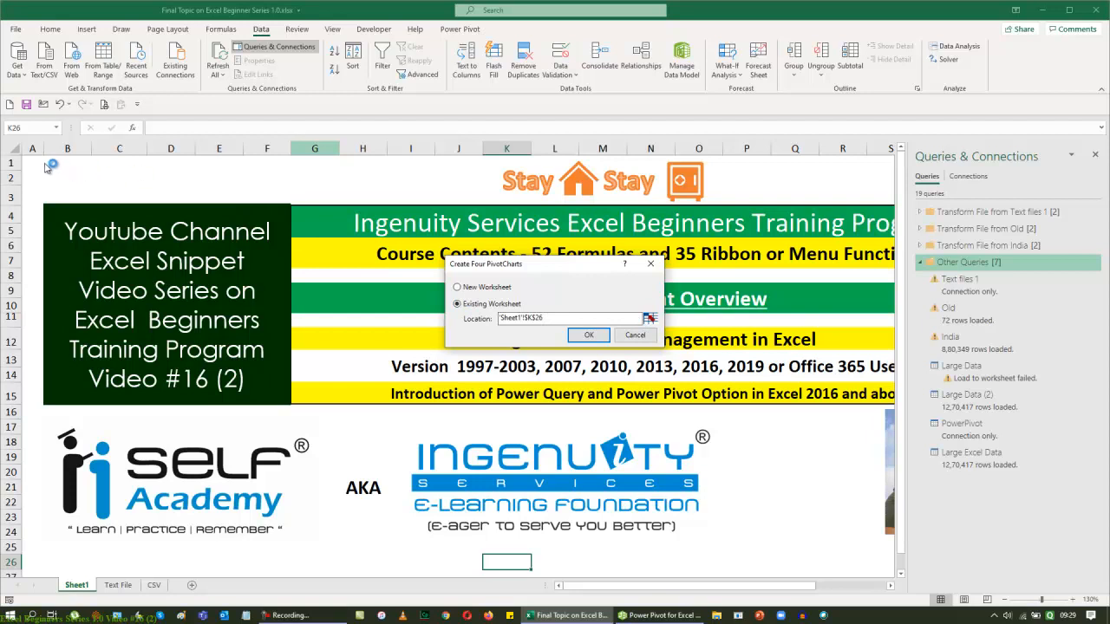
click(650, 319)
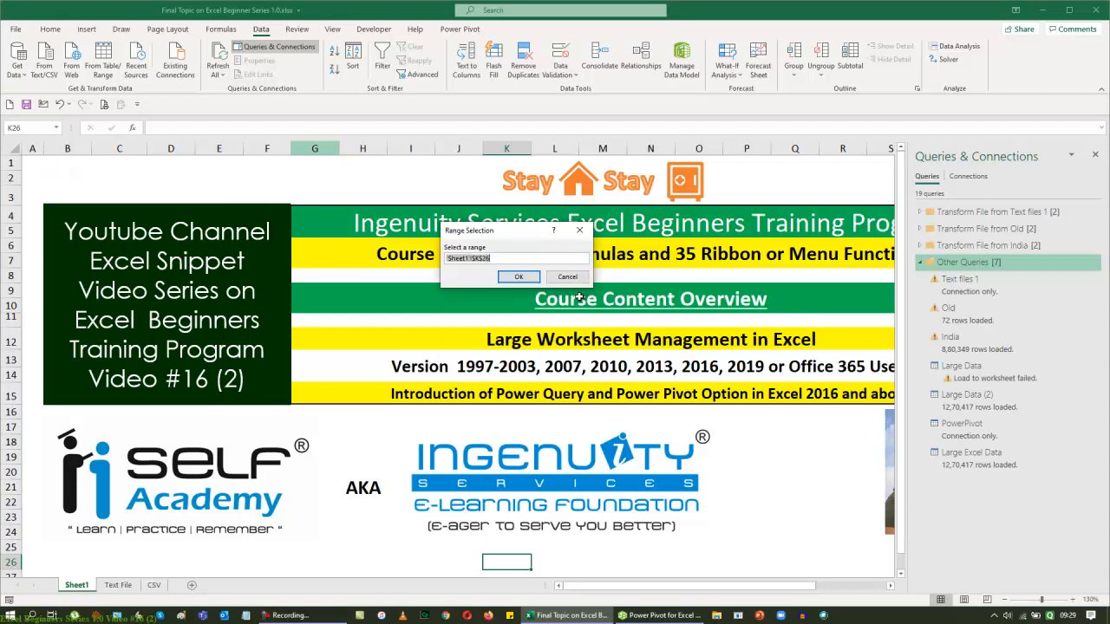
click(39, 165)
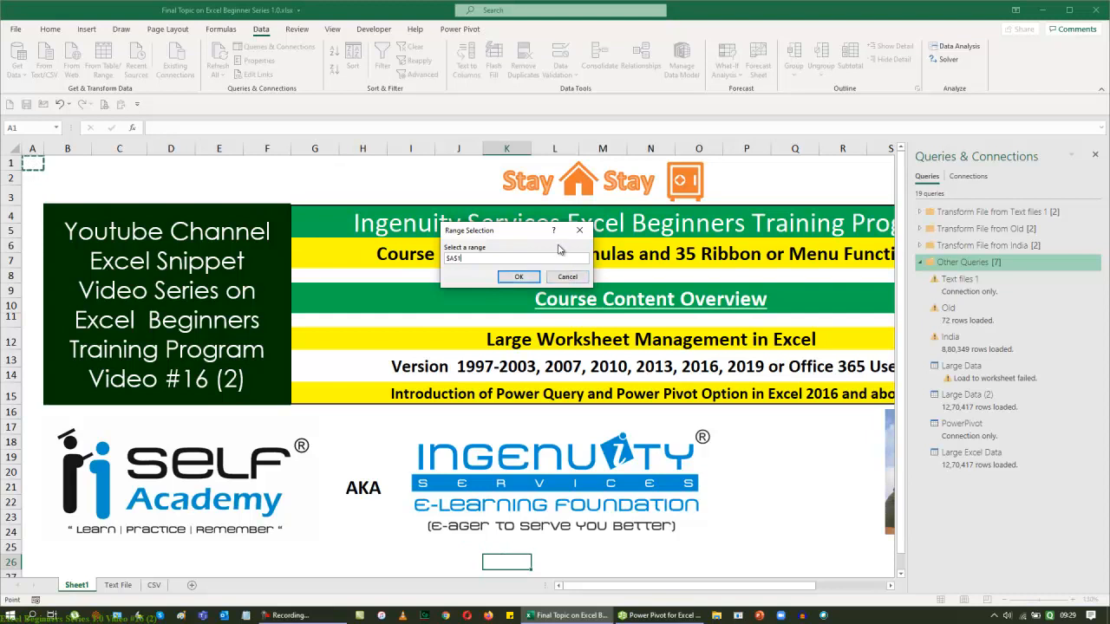
click(567, 276)
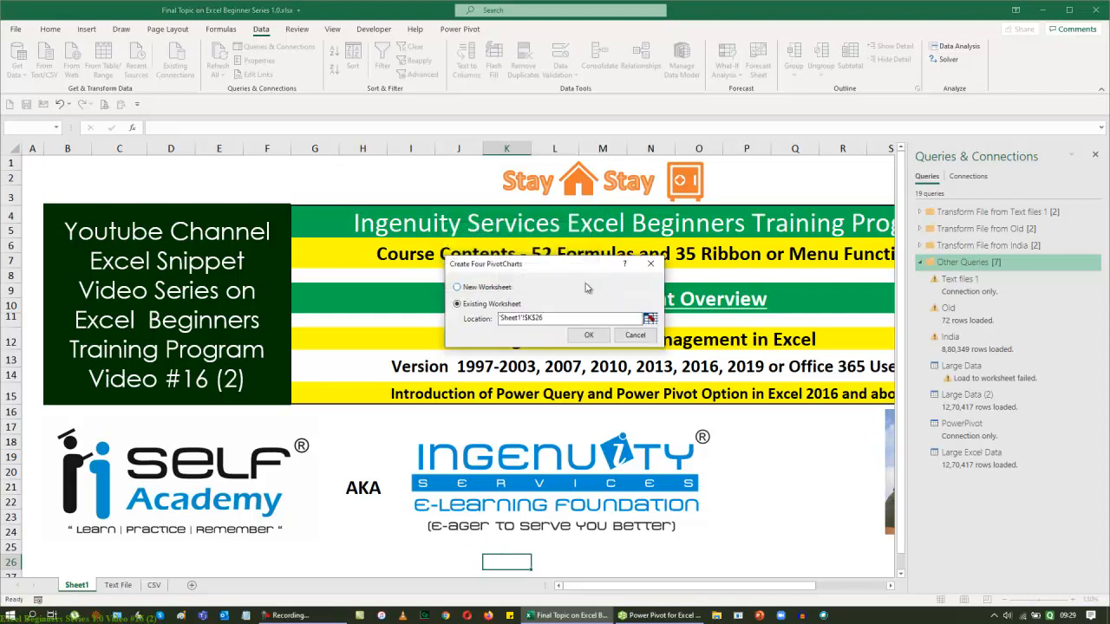
Step: Create the four PivotCharts on a new worksheet
click(457, 287)
click(595, 338)
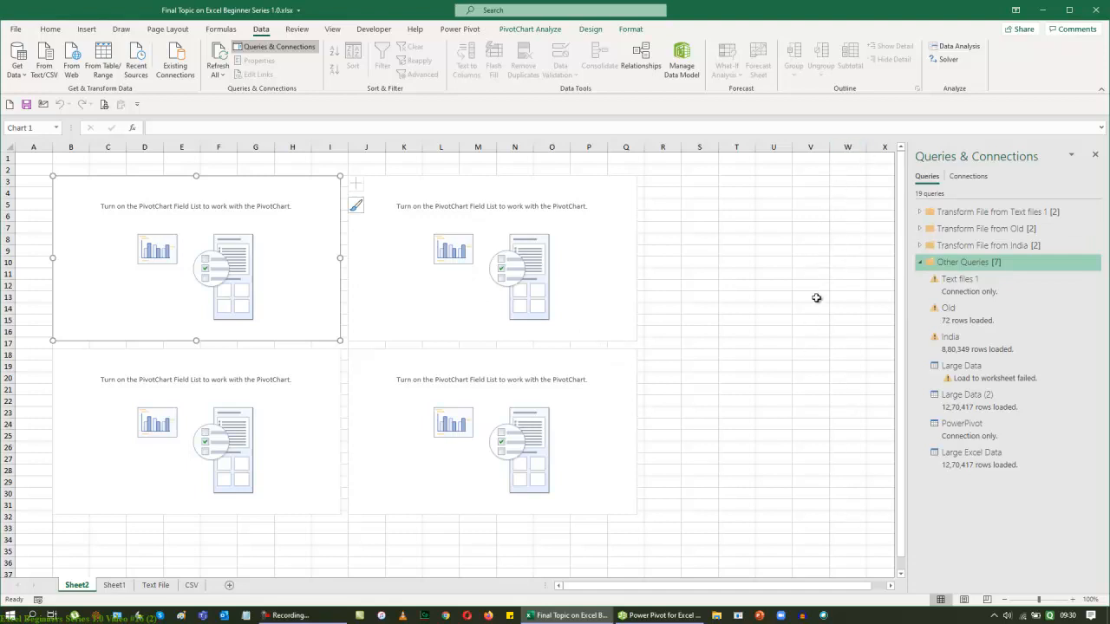
Step: Show the field list for the first PivotChart and hide the list of workbook queries
right_click(307, 234)
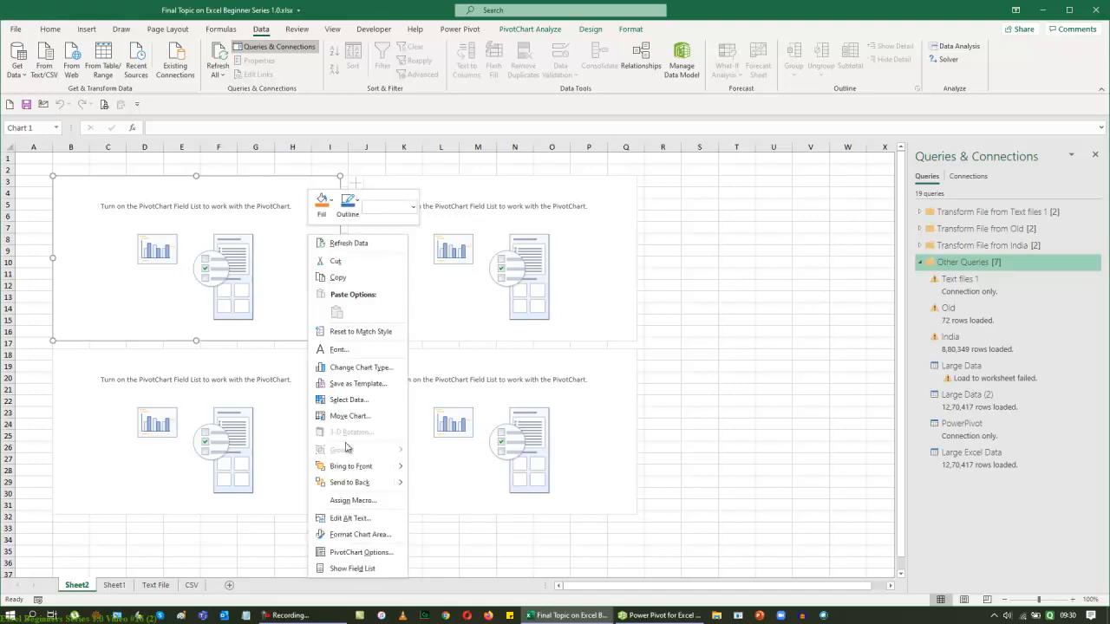
click(348, 569)
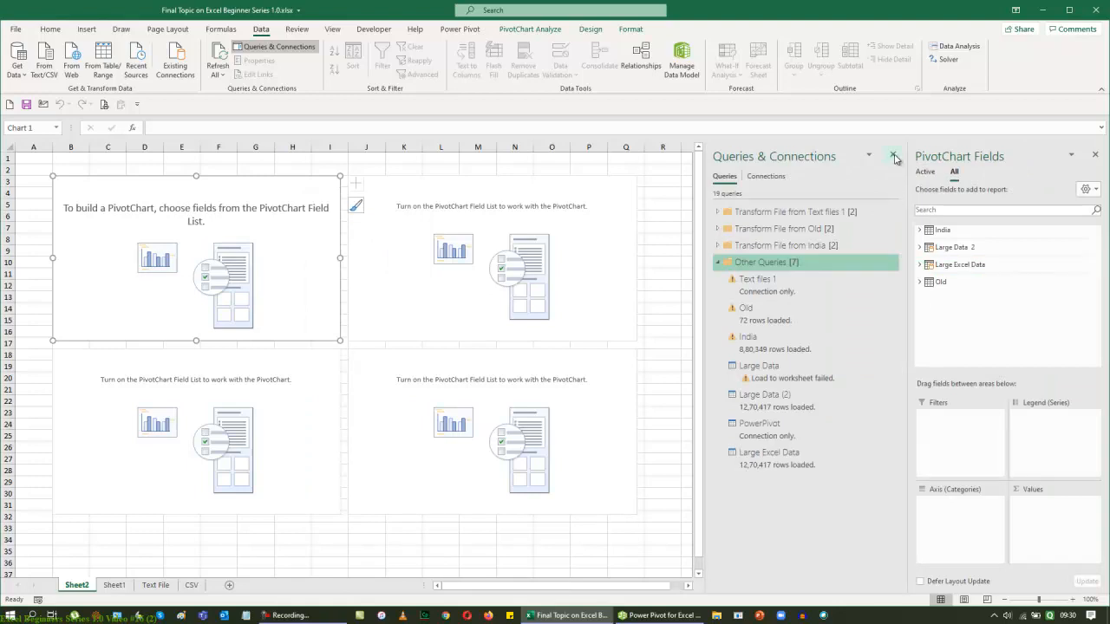
click(894, 156)
Step: Build the first PivotChart from the Large Data 2 table with Date as the axis and Sales as the values
click(925, 249)
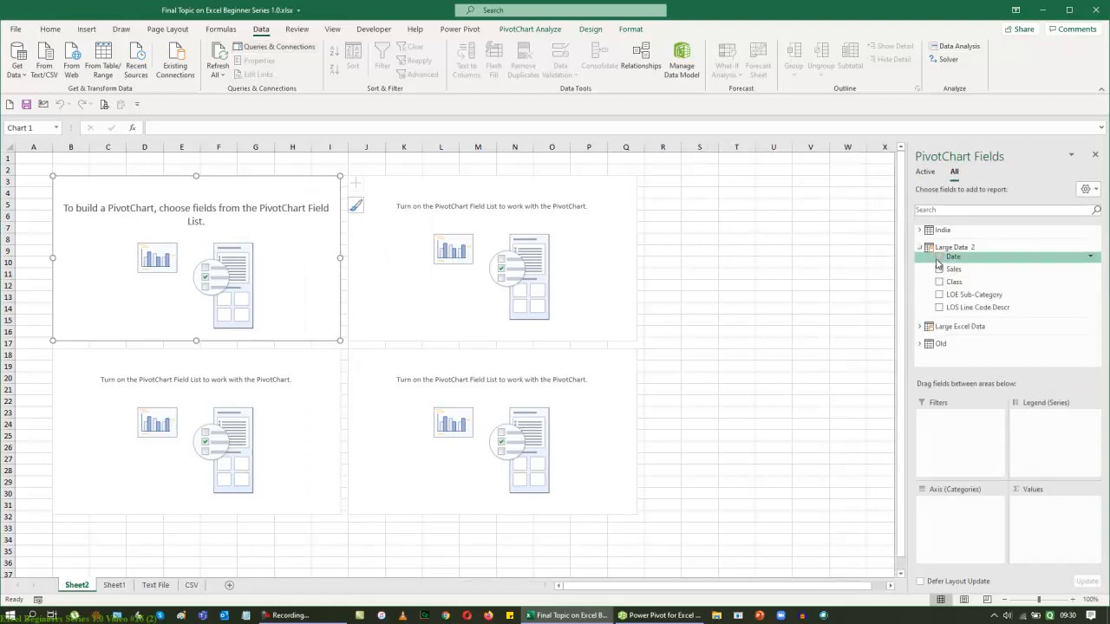
click(939, 258)
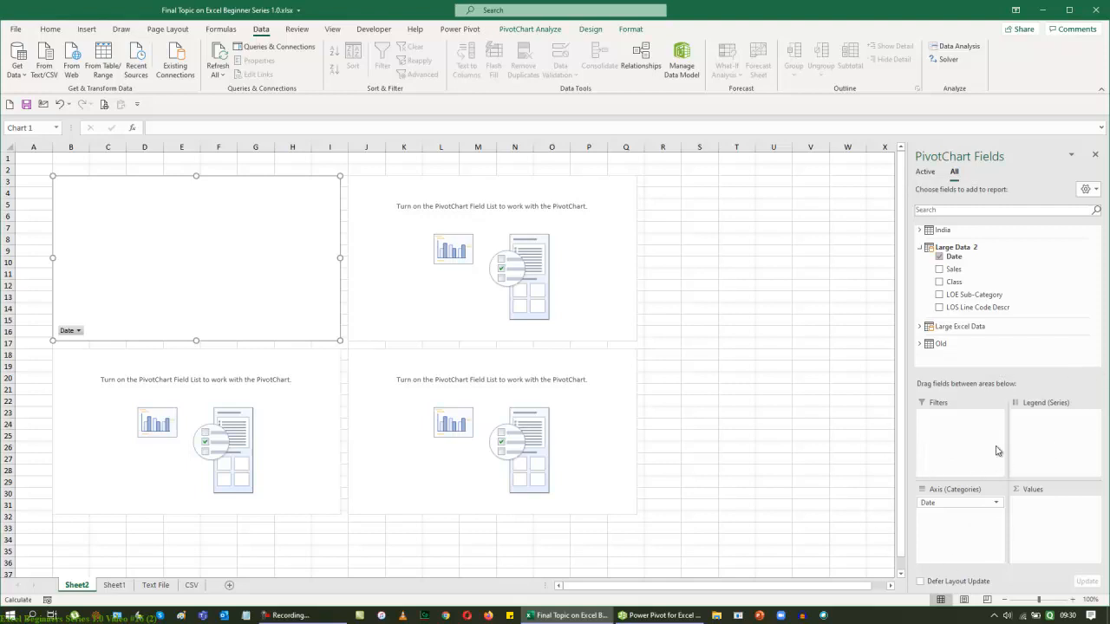
click(939, 269)
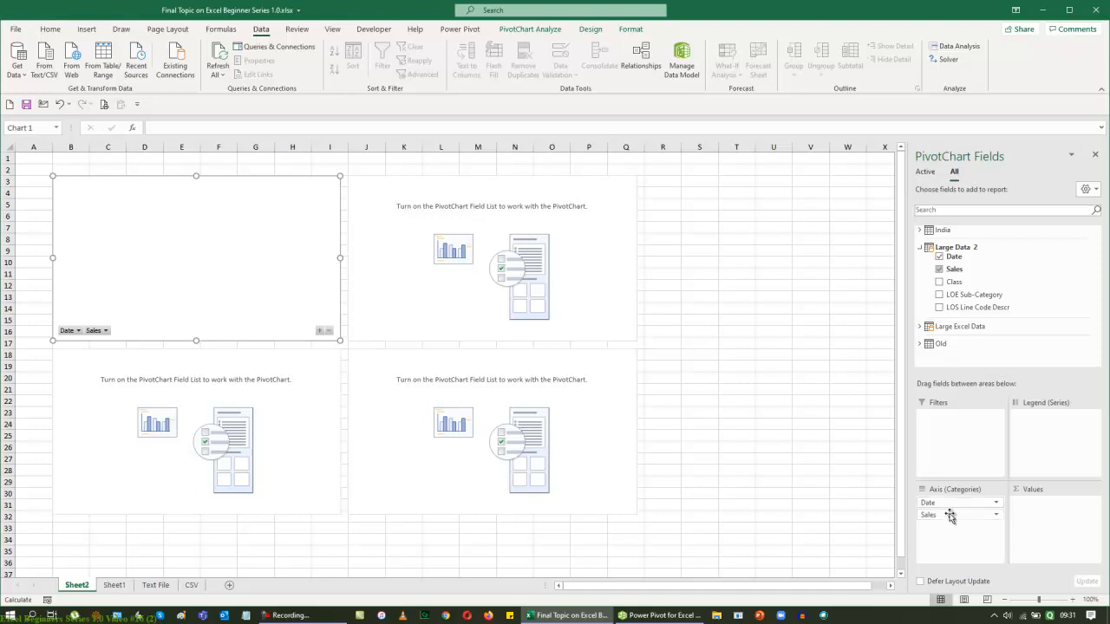
drag(950, 515, 1044, 526)
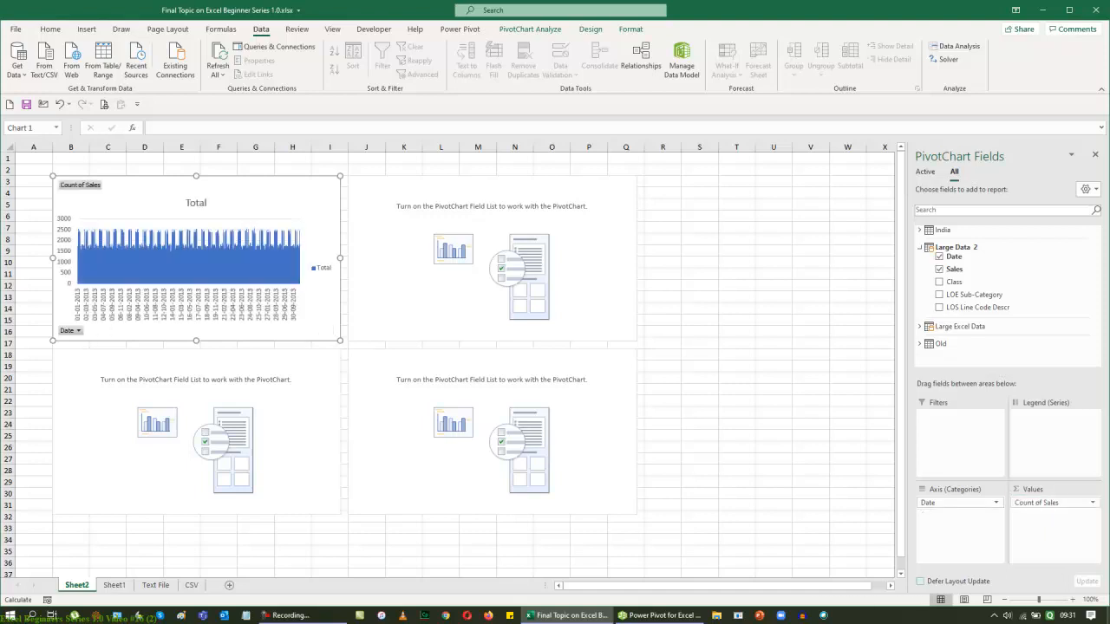
Step: Try to change the summary calculation of the Sales values to Sum in the first PivotChart
click(1050, 504)
click(1036, 490)
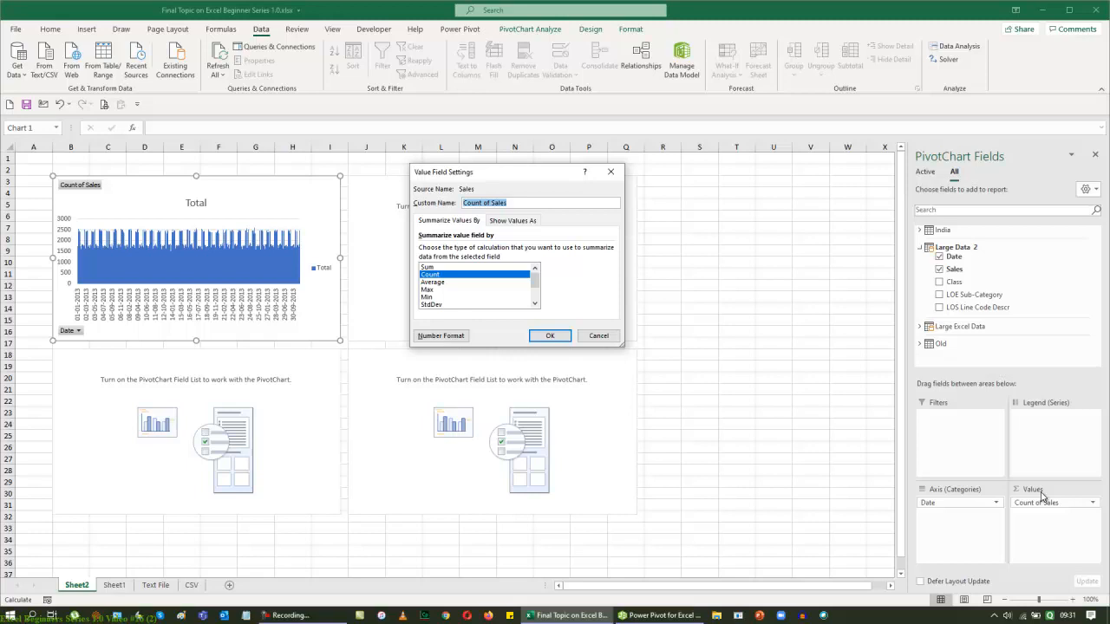
click(433, 267)
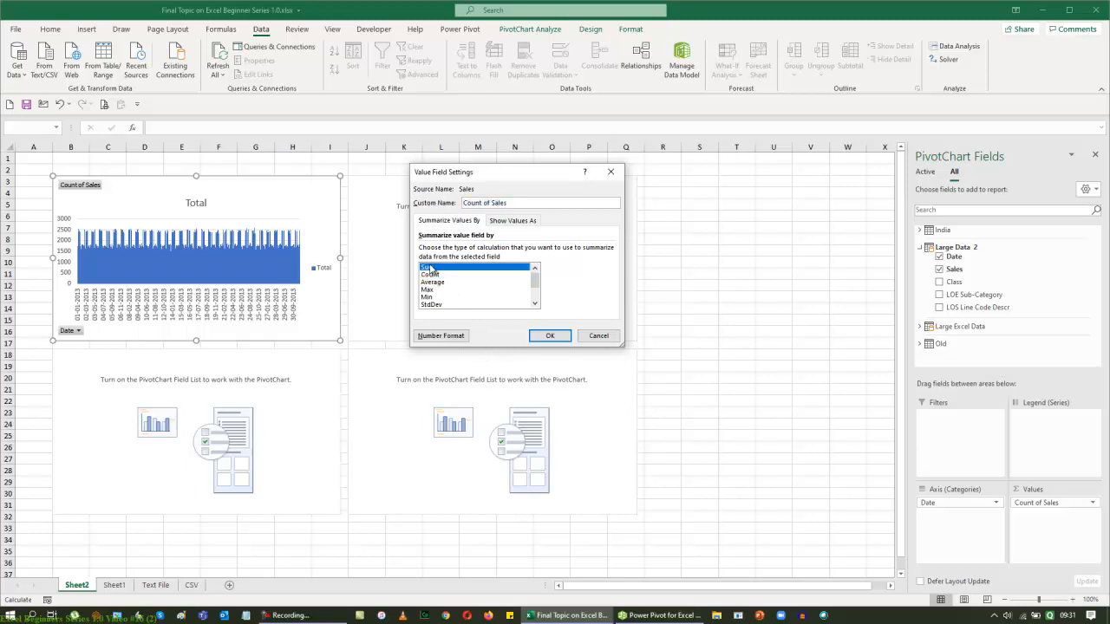
click(549, 335)
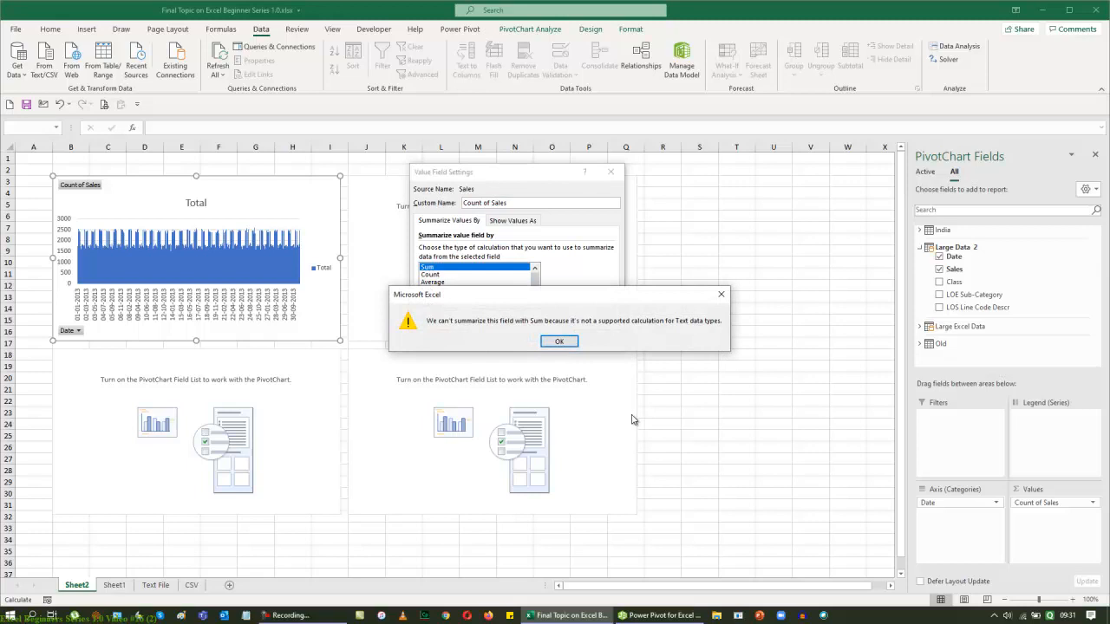
click(563, 342)
click(610, 171)
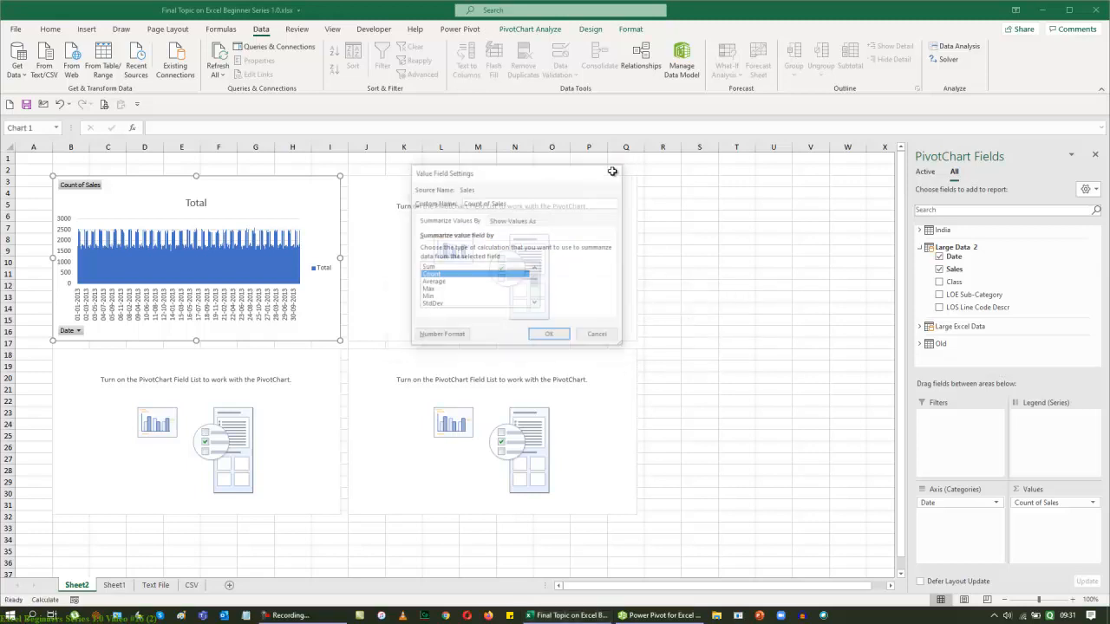
Step: Show the workbook queries and inspect the column data types of the Large Data (2) query in the query editor
click(246, 48)
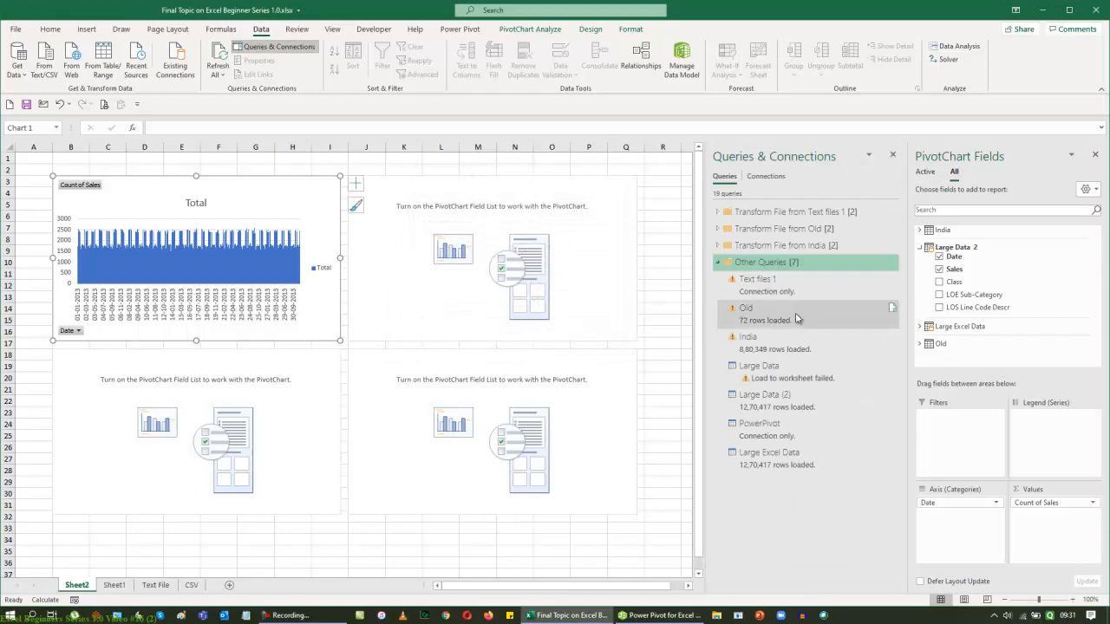
click(759, 457)
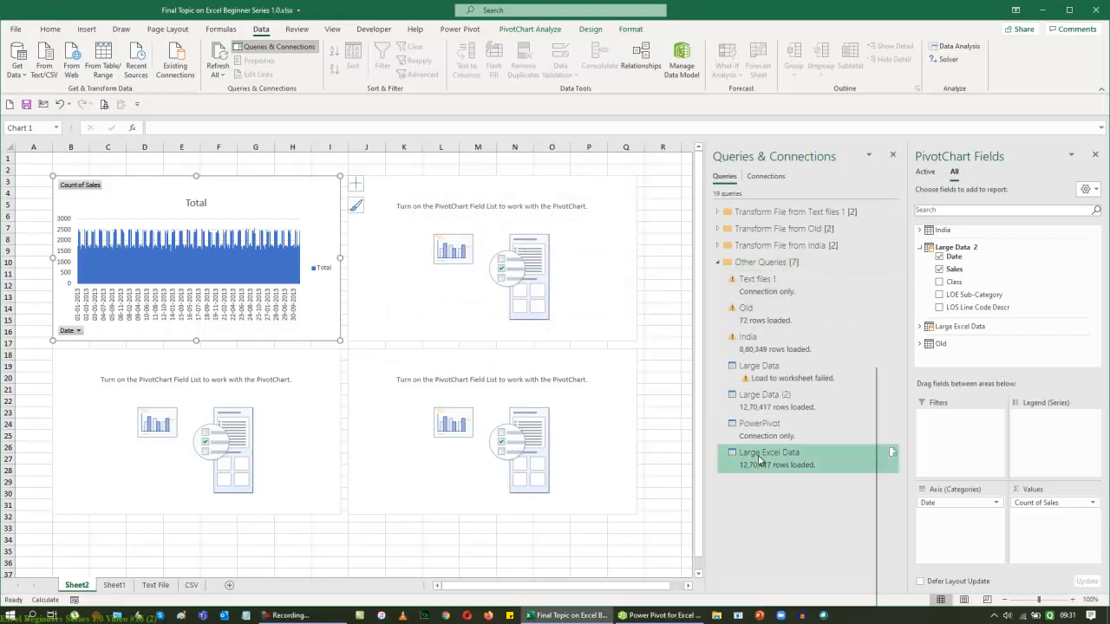
right_click(759, 460)
click(751, 404)
right_click(751, 404)
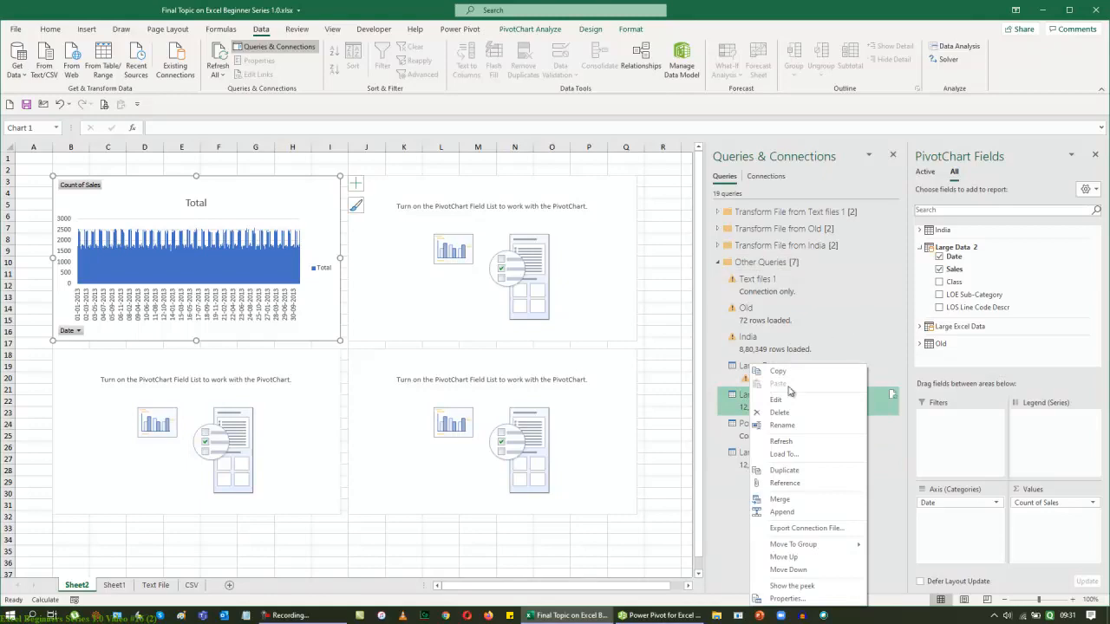
click(776, 399)
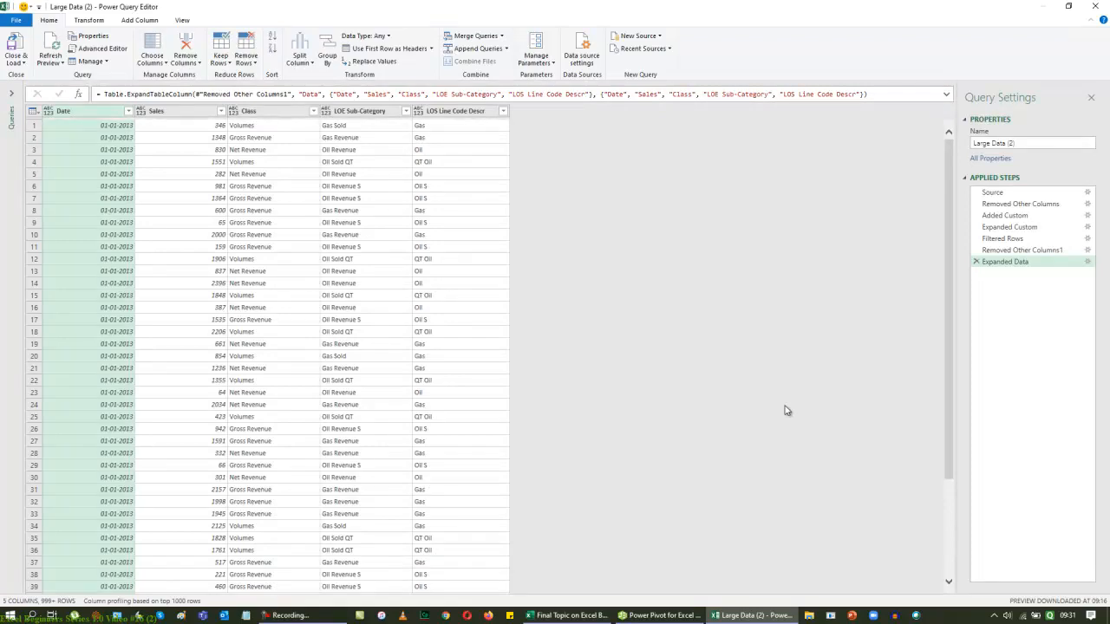
click(1090, 6)
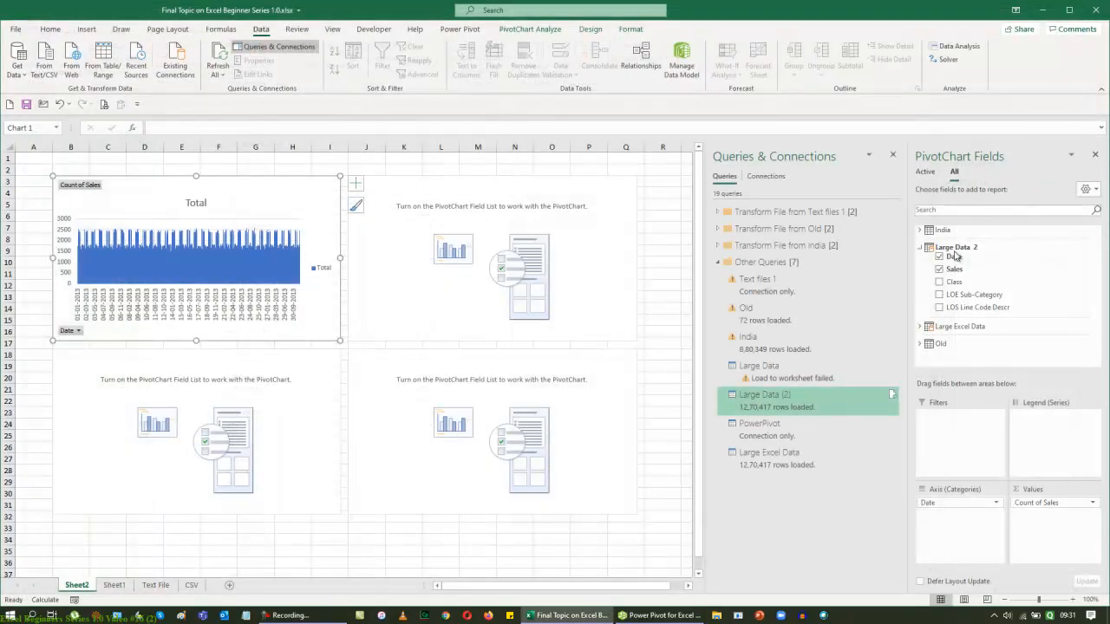
Step: Replace the first PivotChart's Large Data 2 fields with Date as axis and Sum of Sales as values from the Large Excel Data table
click(921, 249)
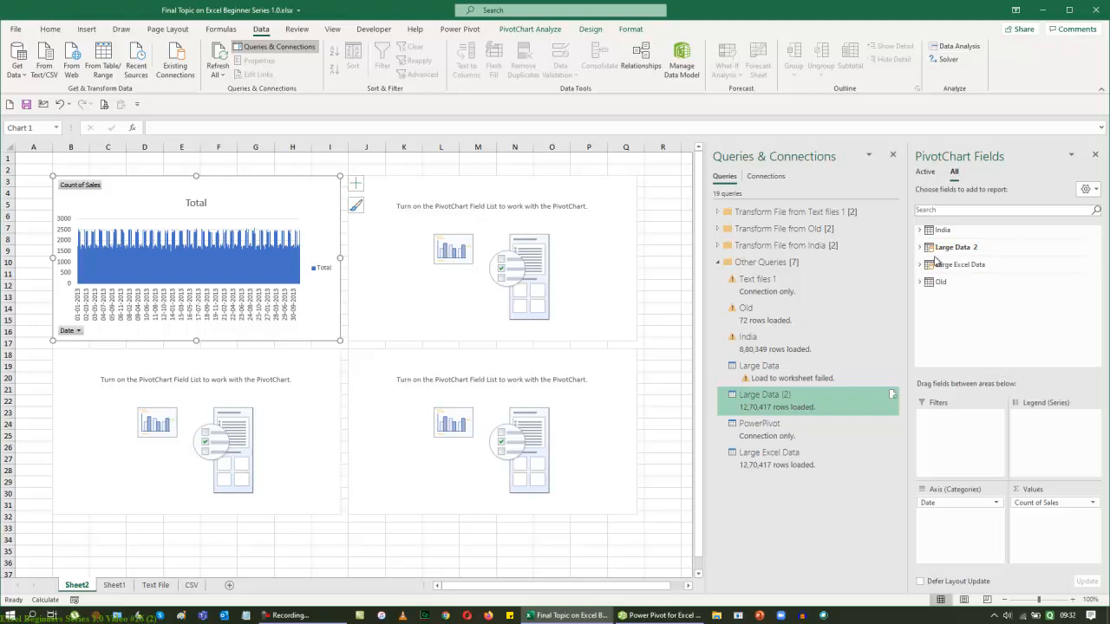
click(938, 250)
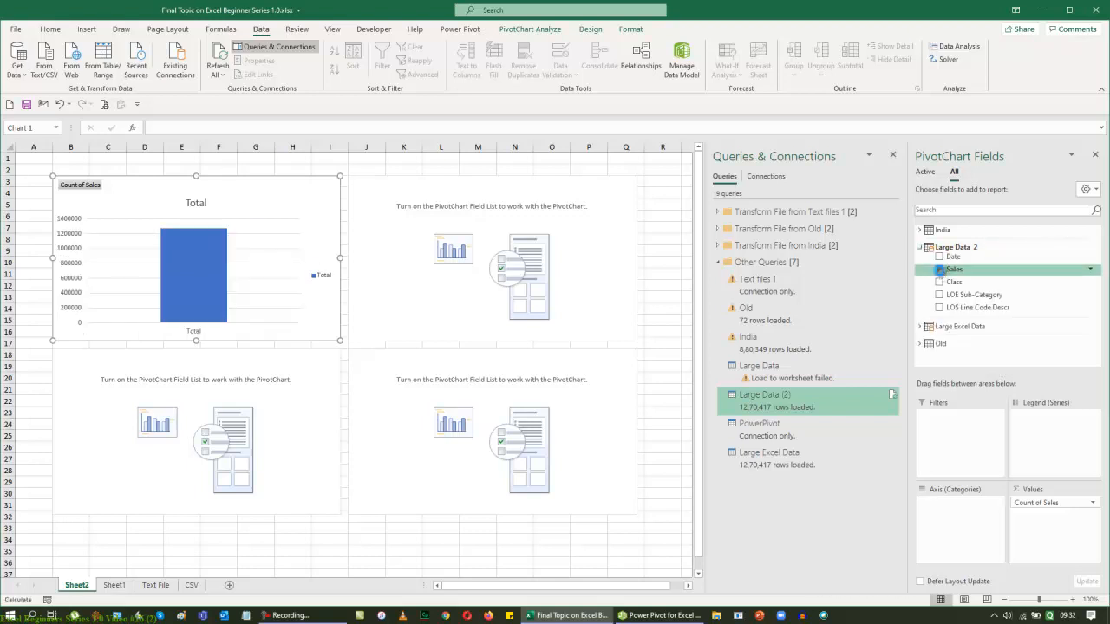
click(920, 247)
click(920, 264)
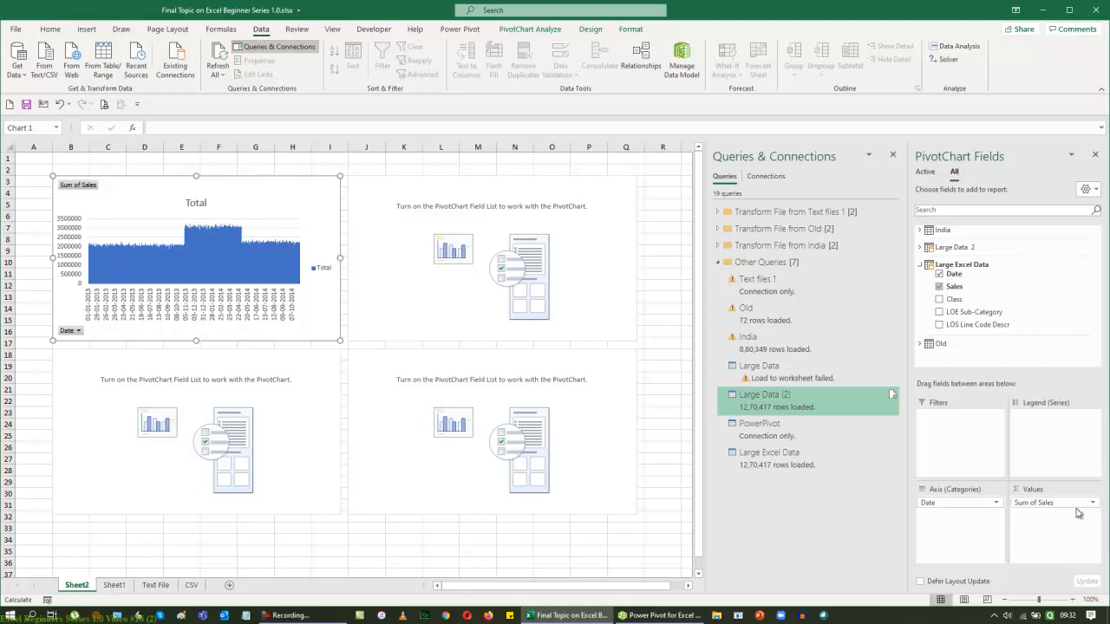
Step: Build the upper-right PivotChart from Large Excel Data with Class as the axis and Sum of Sales as the values
click(509, 182)
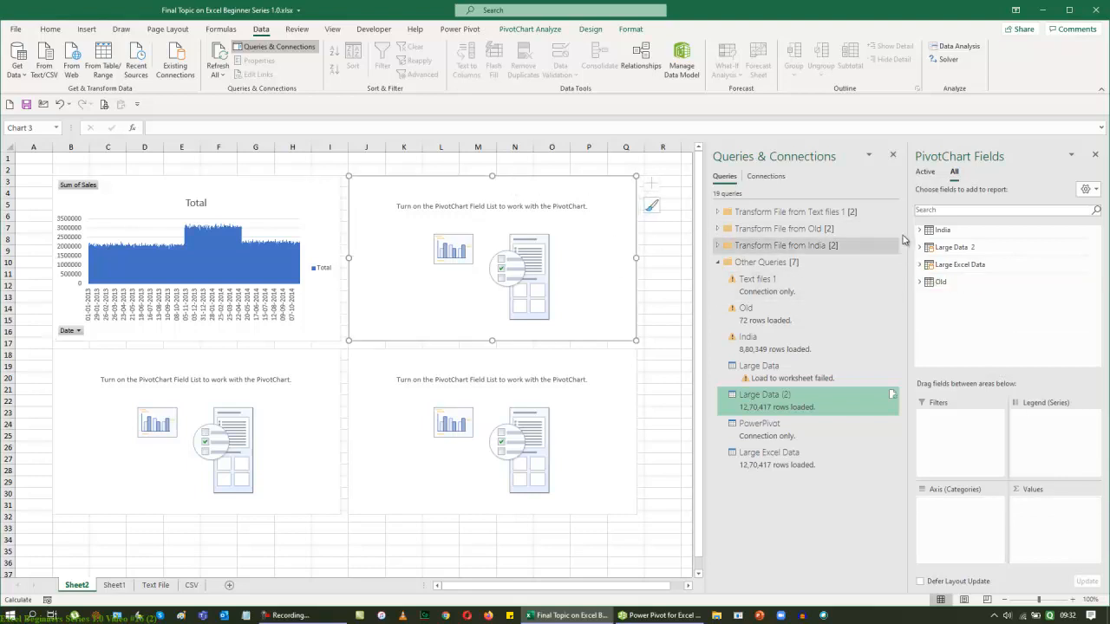
click(920, 264)
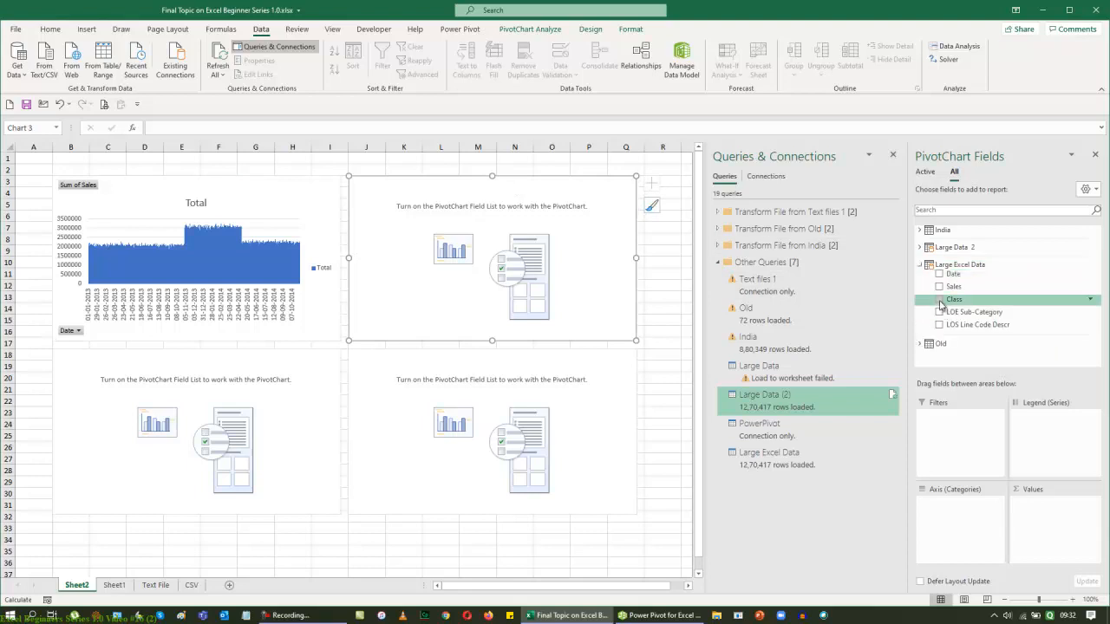
click(939, 299)
click(939, 286)
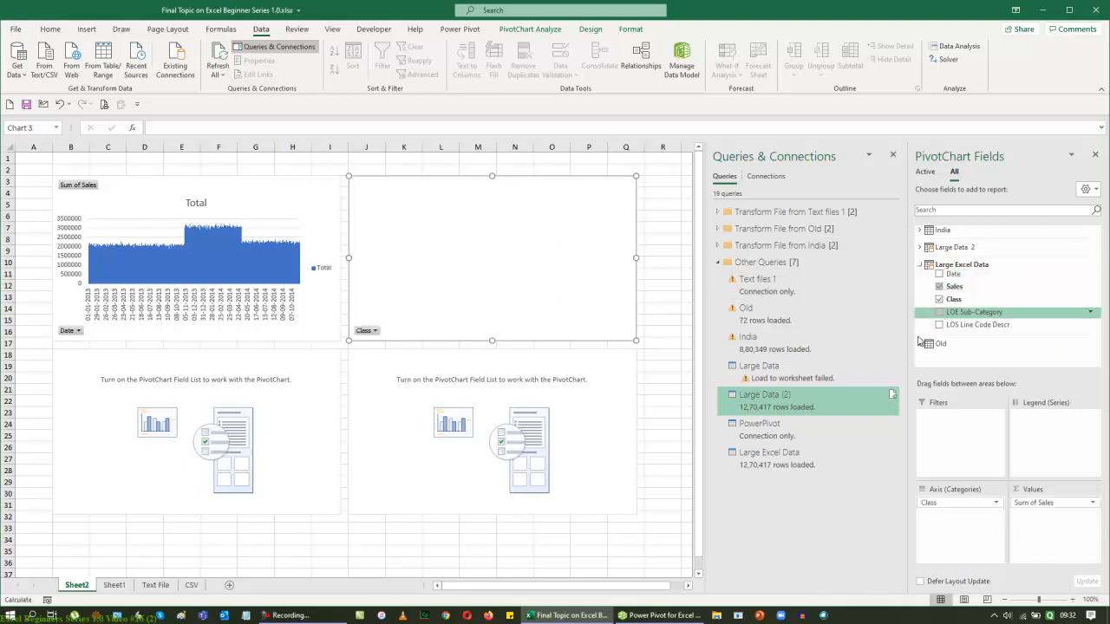
Step: Build the lower-left PivotChart from Large Excel Data with LOE Sub-Category as the axis and Sum of Sales as the values
click(240, 378)
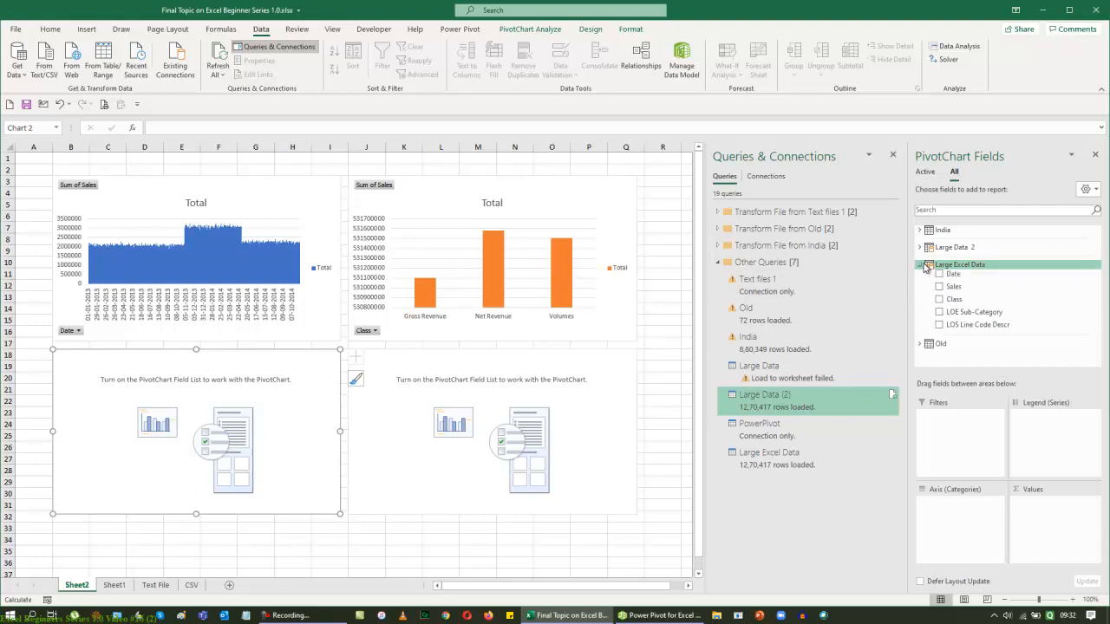
click(939, 311)
click(939, 286)
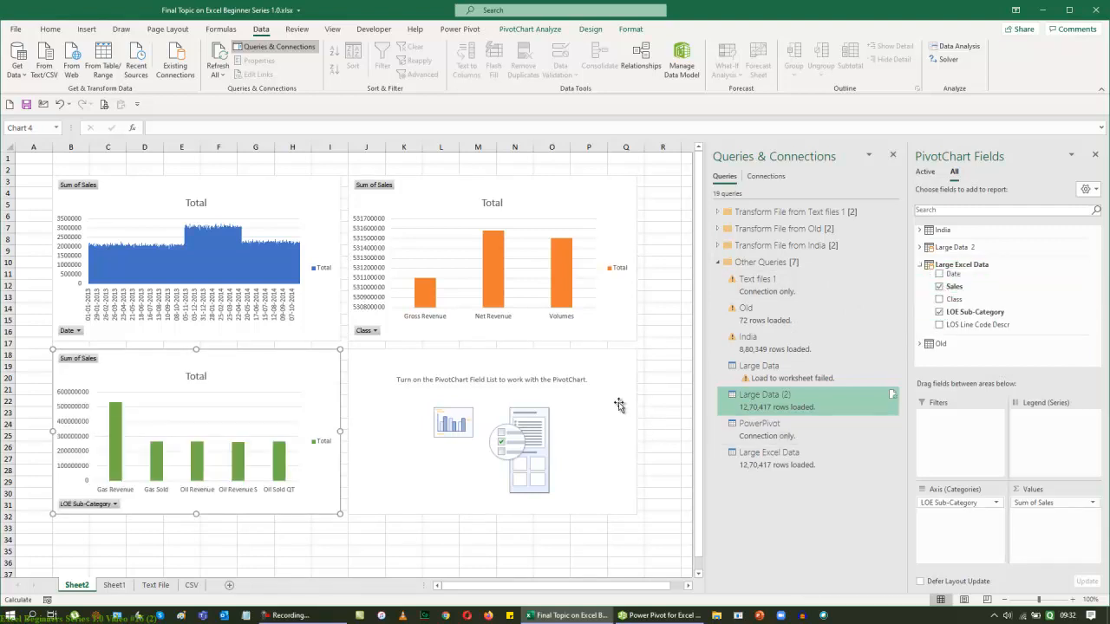
Step: Build the lower-right PivotChart from Large Excel Data with LOS Line Code Descr as the axis and Sum of Sales as the values
click(619, 404)
click(919, 264)
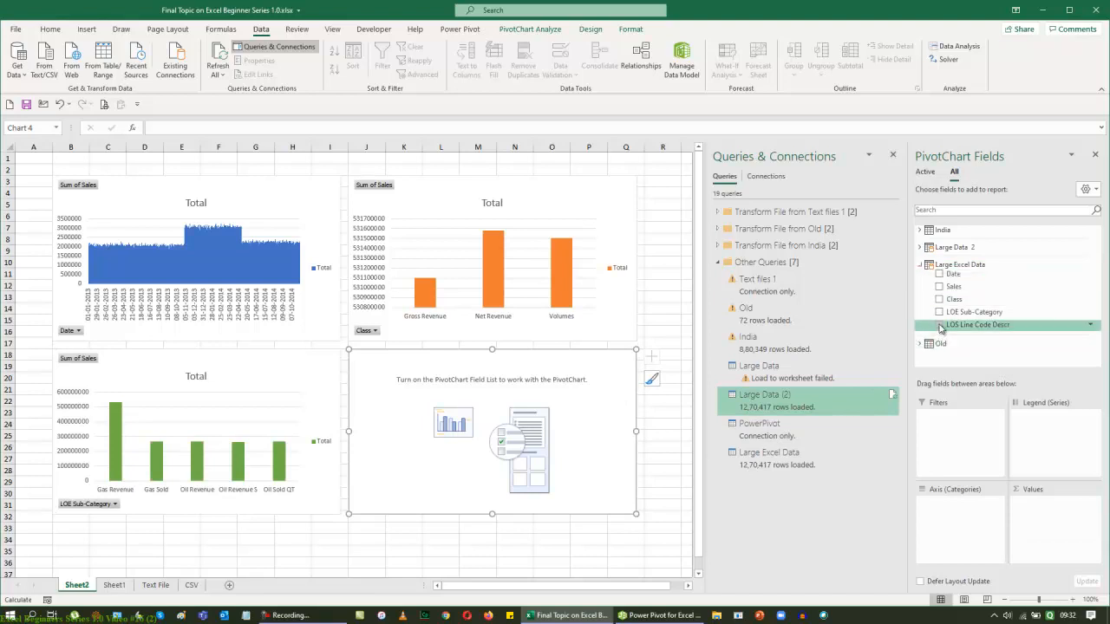
click(939, 324)
click(939, 286)
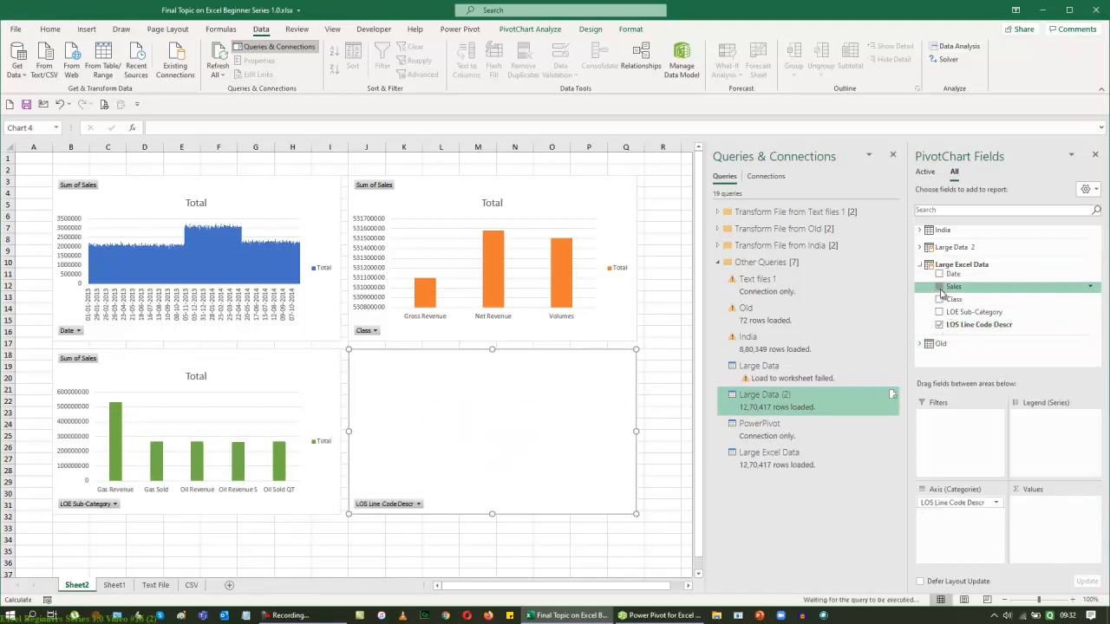
Step: Close the workbook queries list and the PivotChart field list to free up the worksheet view
click(892, 154)
click(1097, 156)
click(921, 331)
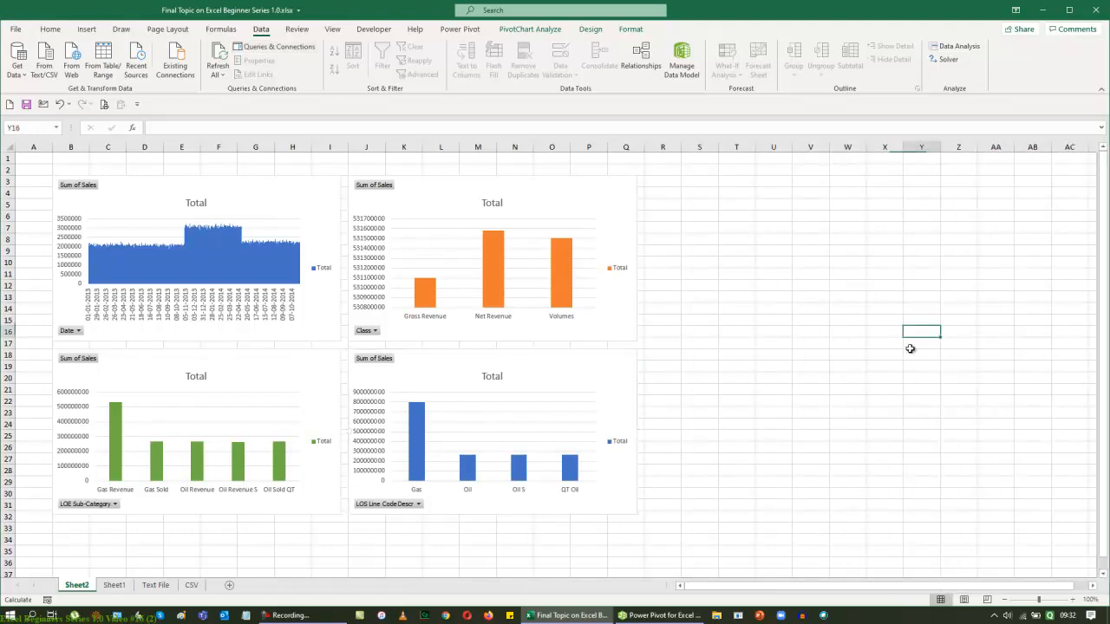
Step: Remove the gridlines from all four PivotCharts and check the chart elements of the Class chart
click(590, 235)
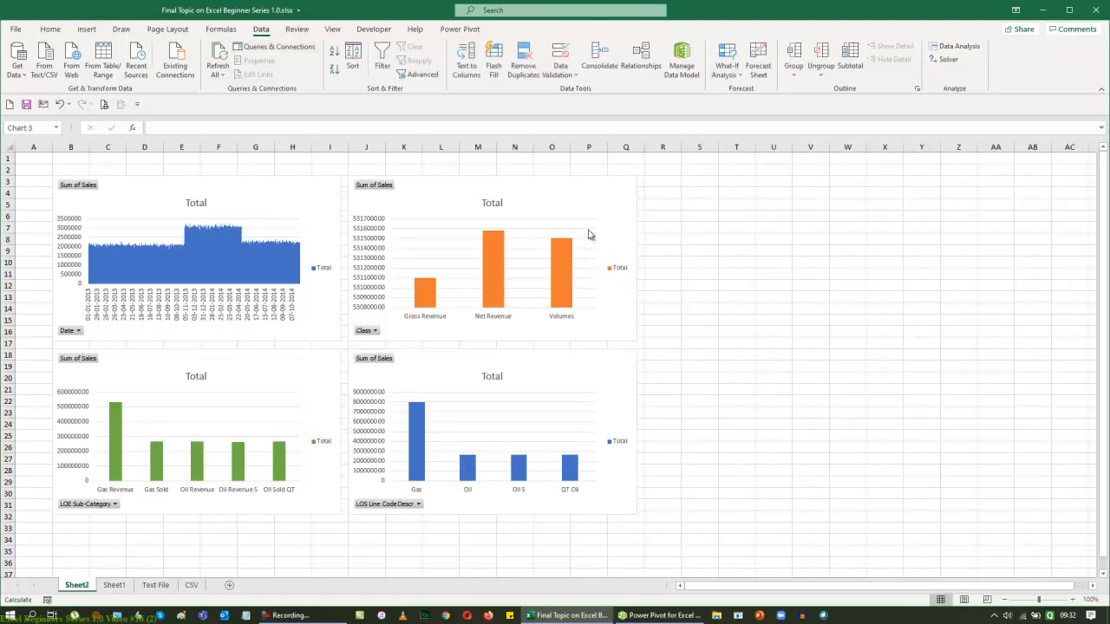
click(577, 416)
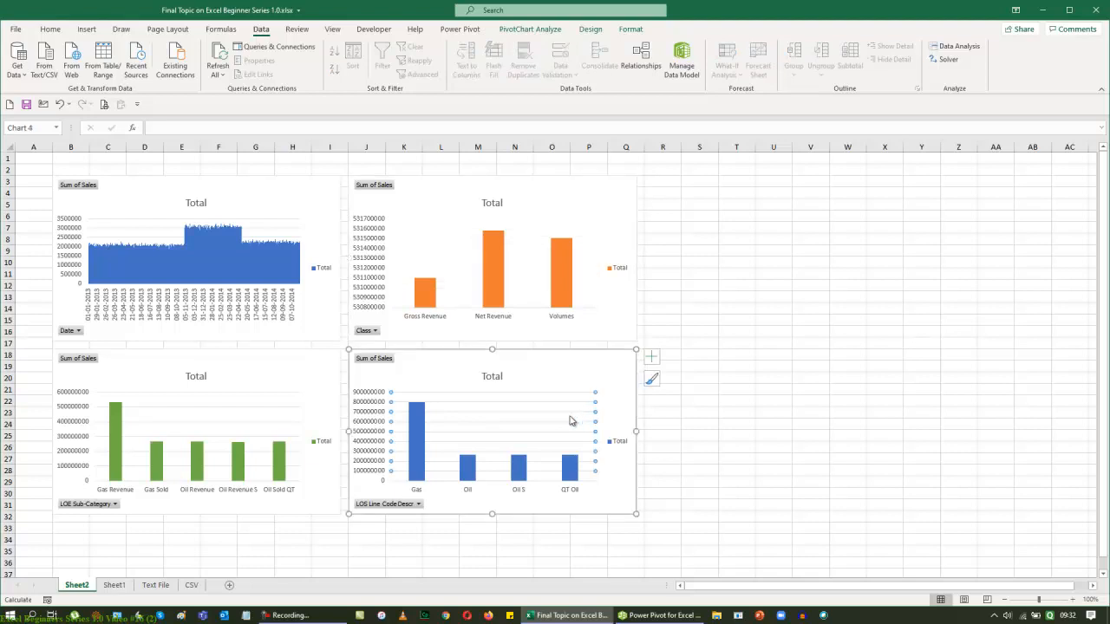
click(282, 413)
click(290, 234)
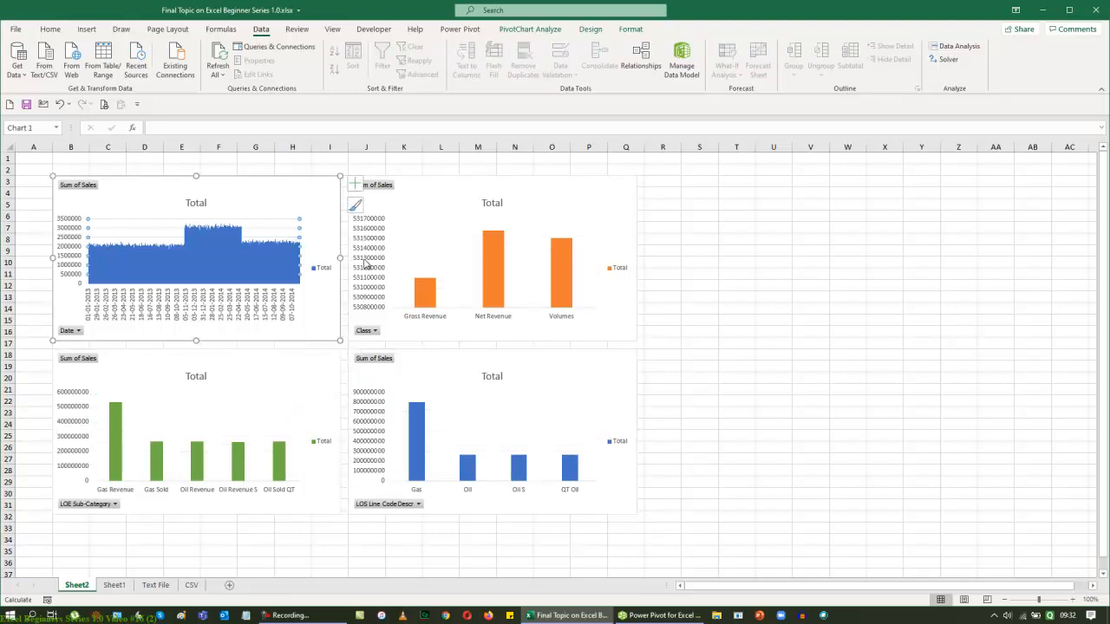
click(620, 251)
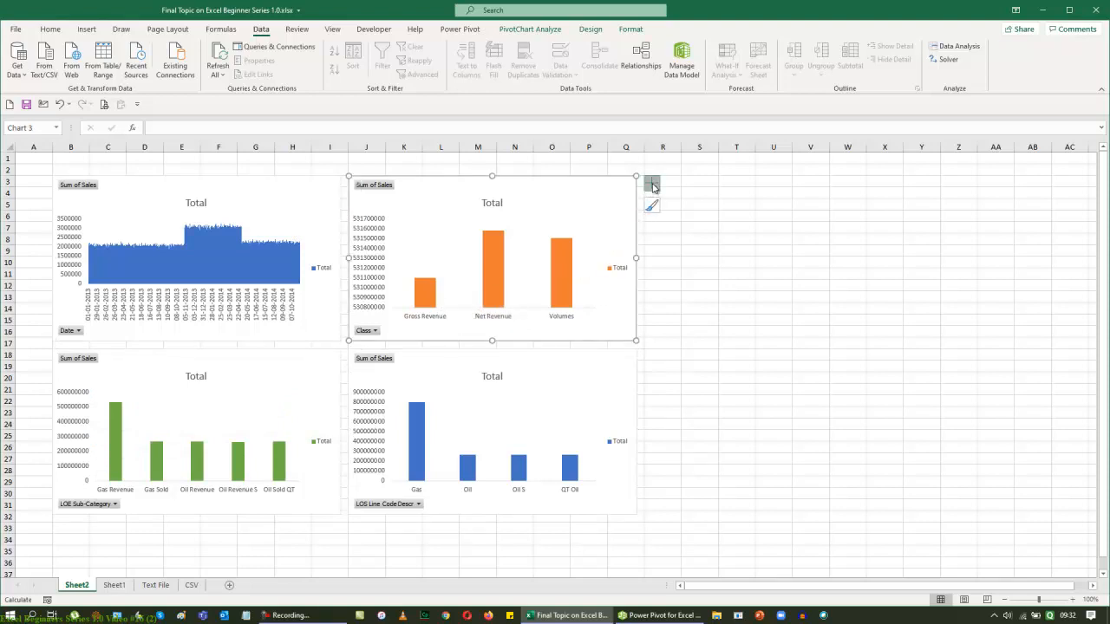
click(652, 184)
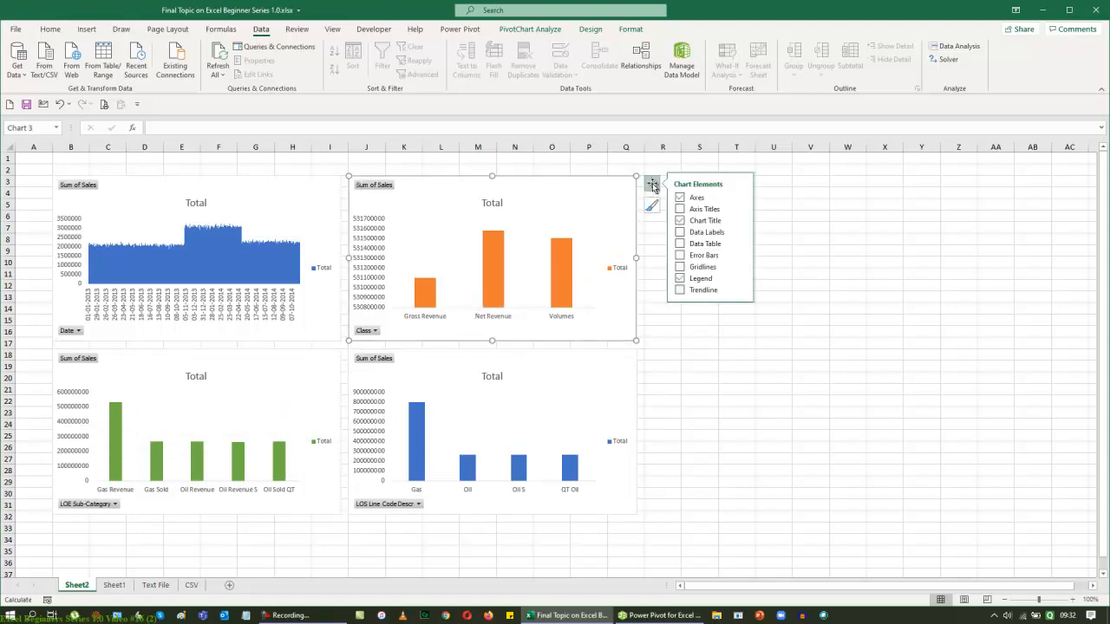
click(842, 266)
Step: Set the display units of the Date chart's vertical axis to 10000000
click(70, 219)
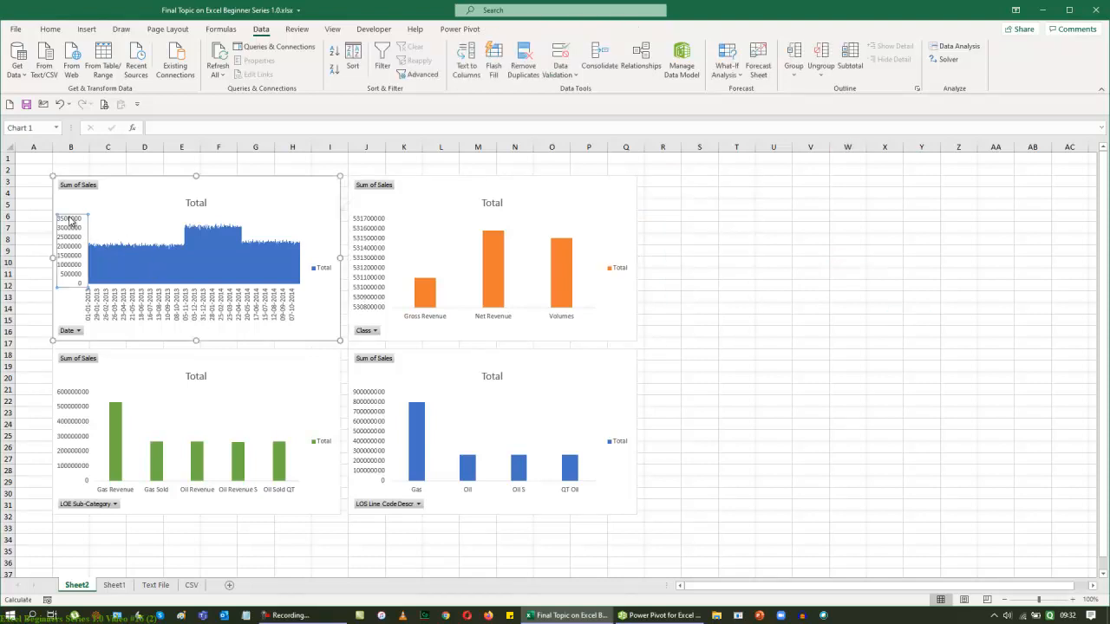
right_click(70, 218)
click(97, 361)
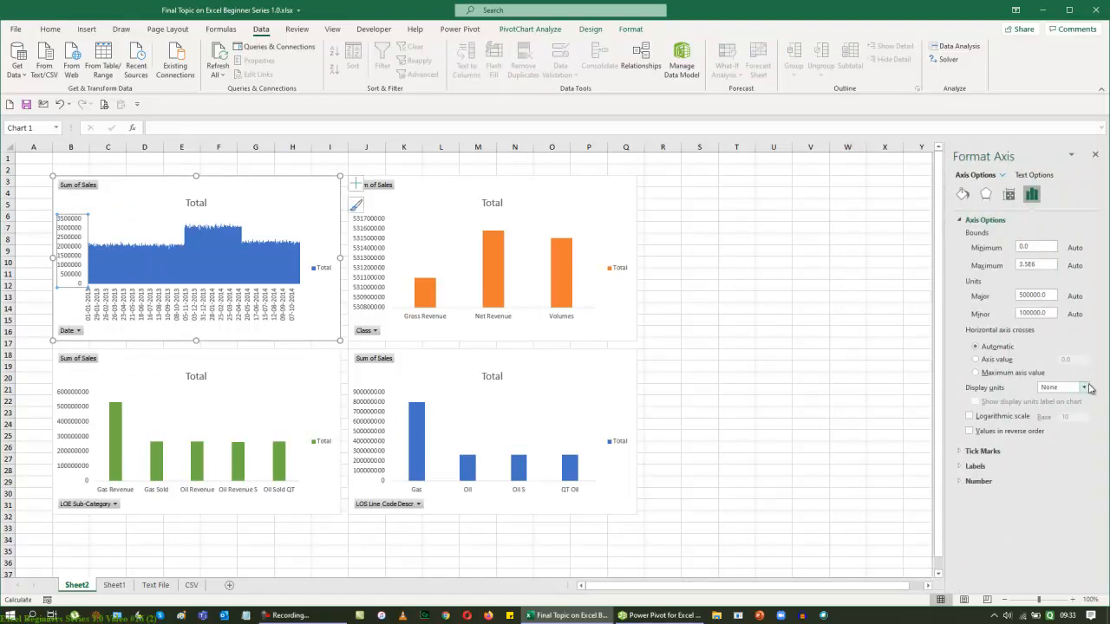
click(1089, 389)
click(1063, 460)
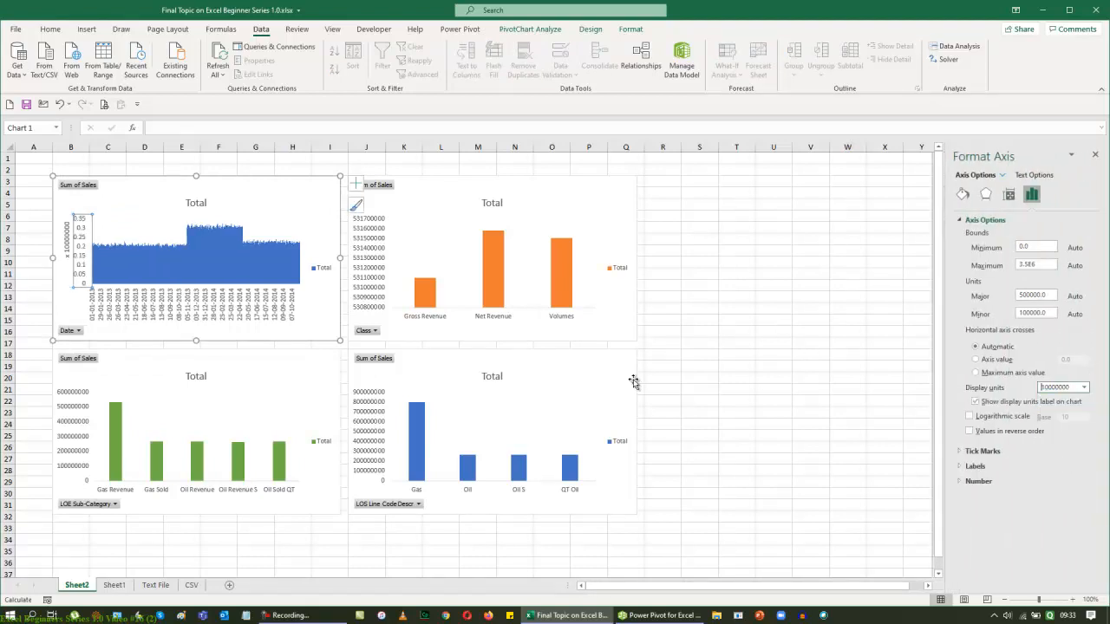
Step: Set the vertical axis display units to Millions in the Class, LOE Sub-Category and LOS Line Code Descr charts
click(380, 257)
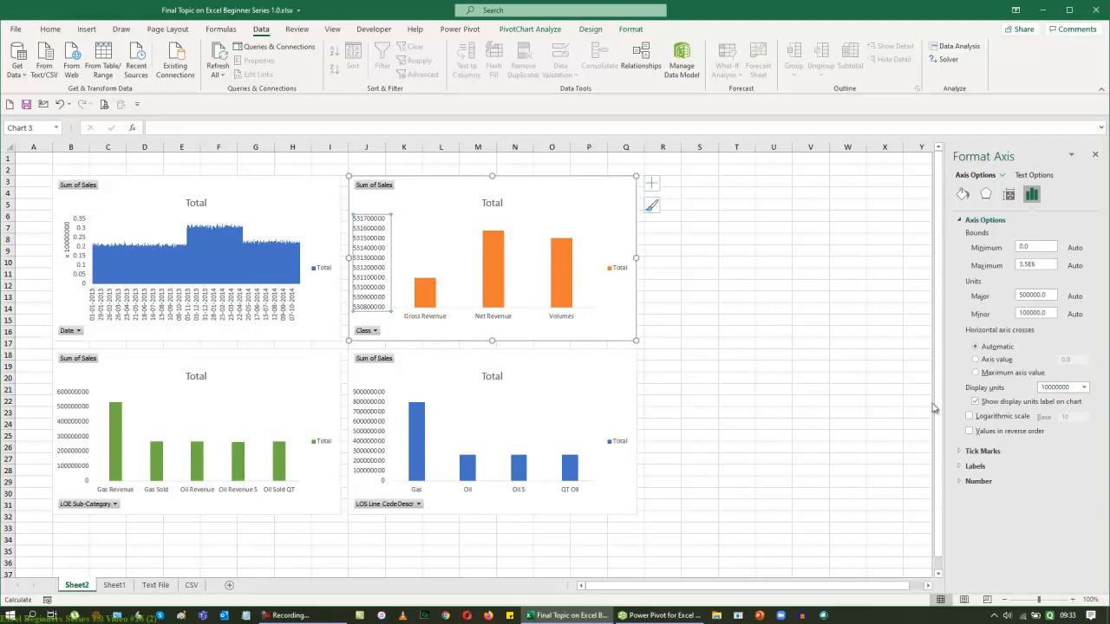
click(1084, 387)
click(1050, 460)
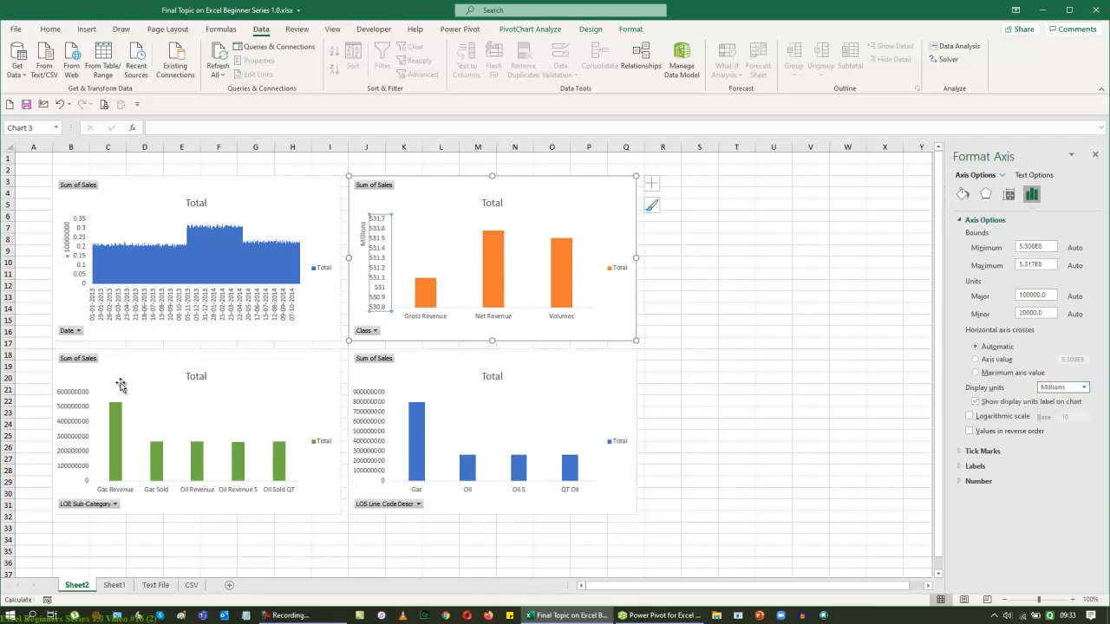
click(87, 402)
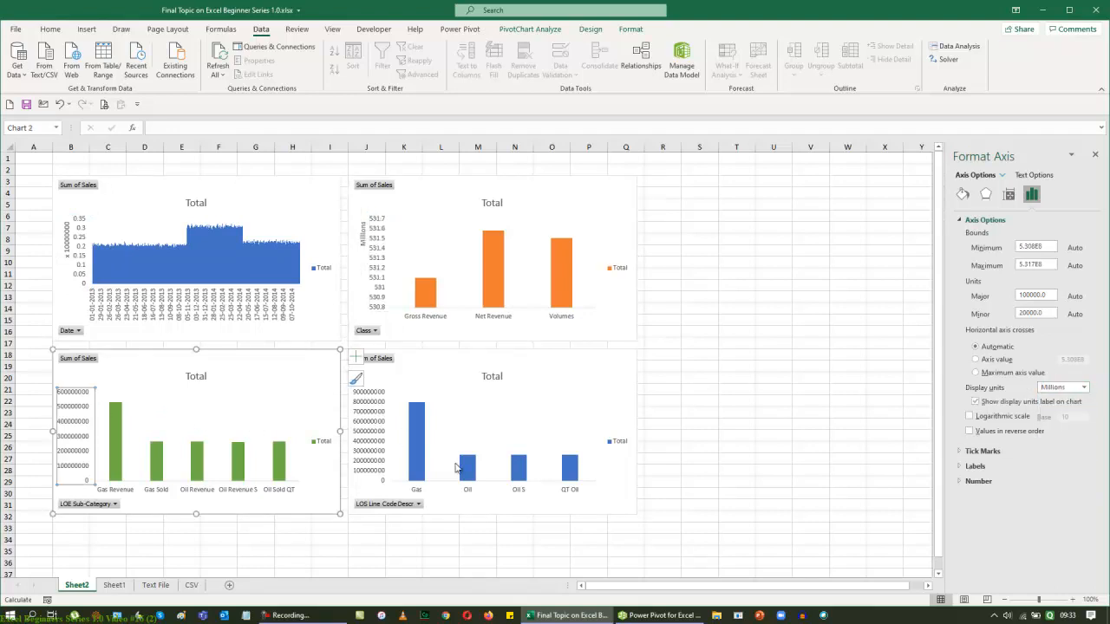
click(1083, 388)
click(1051, 459)
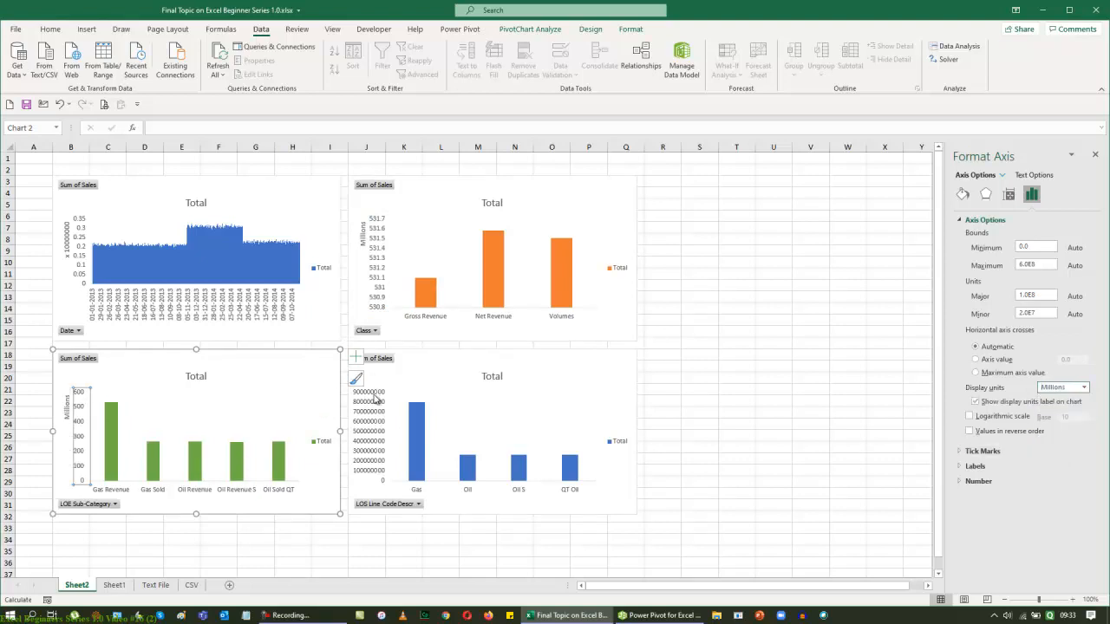
click(376, 399)
click(1083, 390)
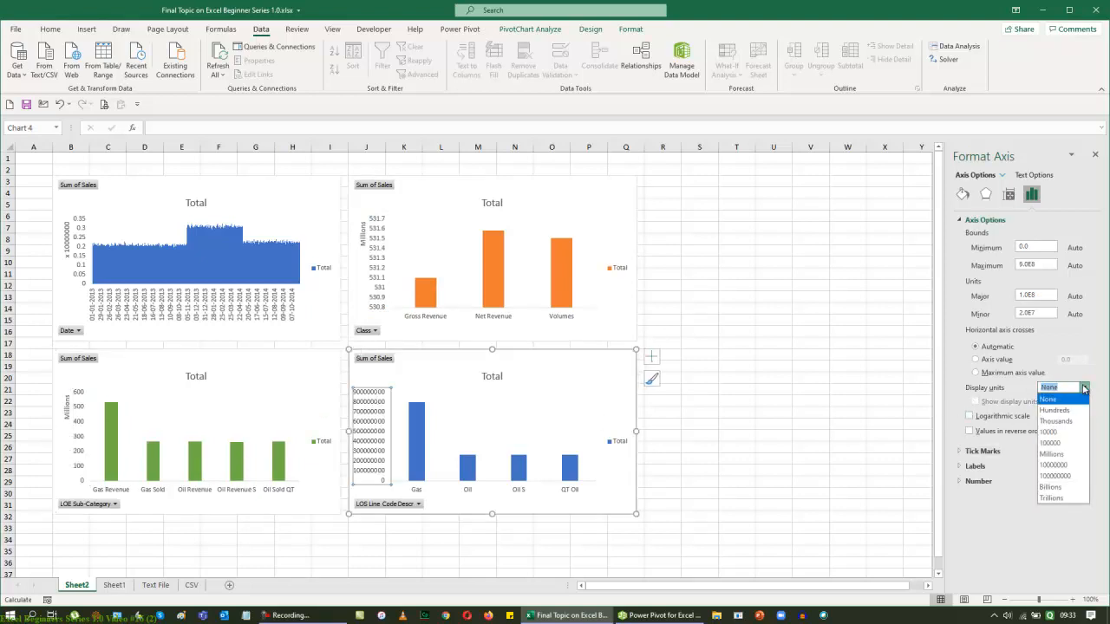
click(1067, 457)
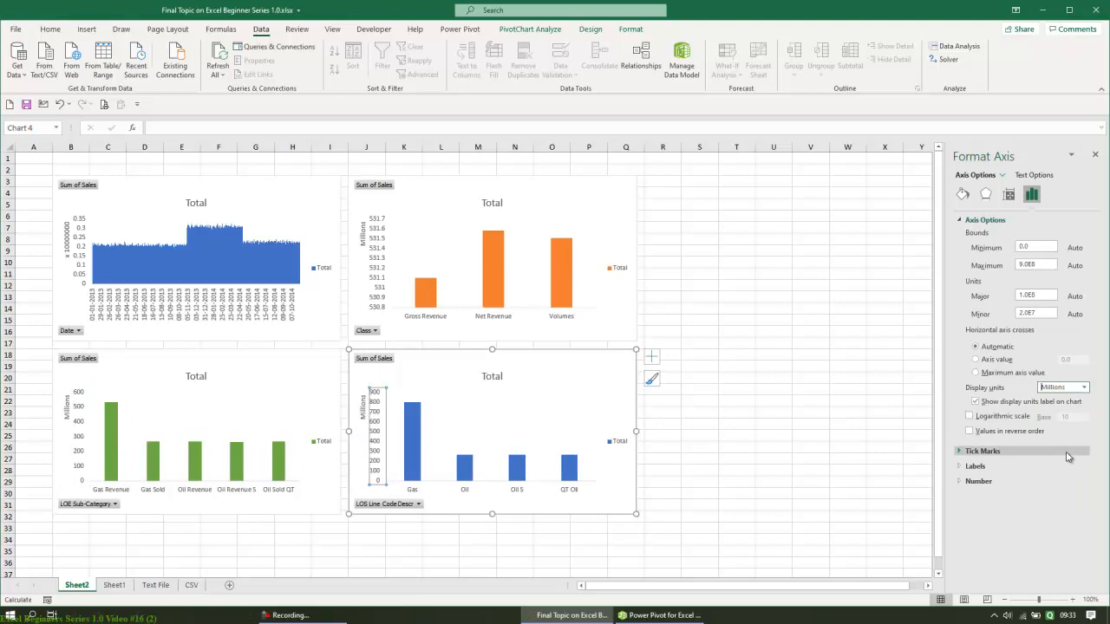
click(835, 365)
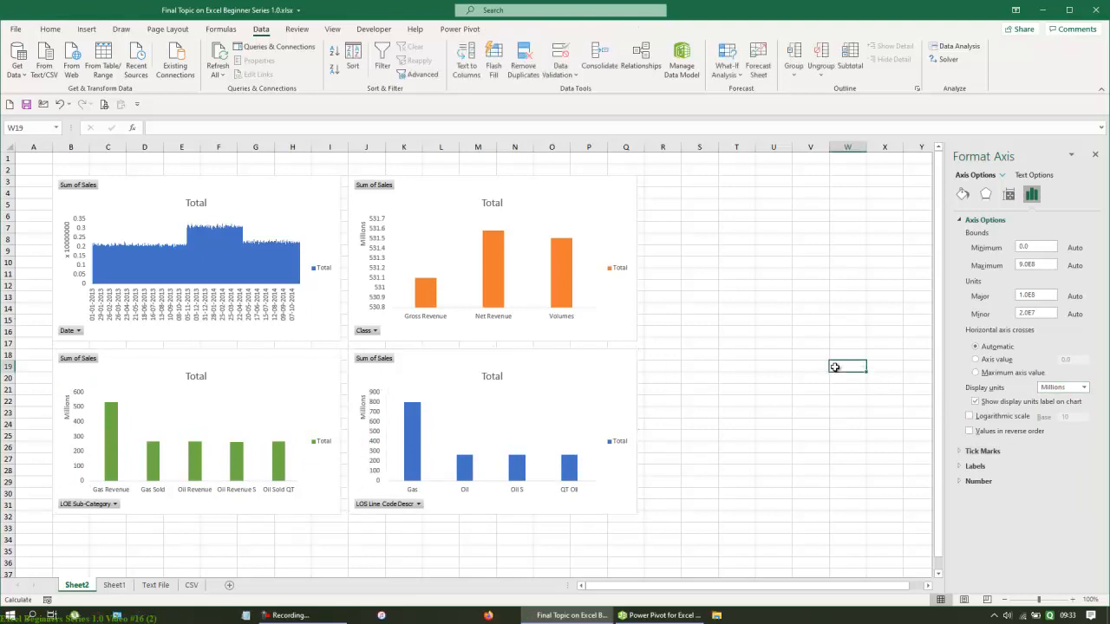
Step: Add data labels to the Class, LOE Sub-Category and LOS Line Code Descr charts
click(598, 202)
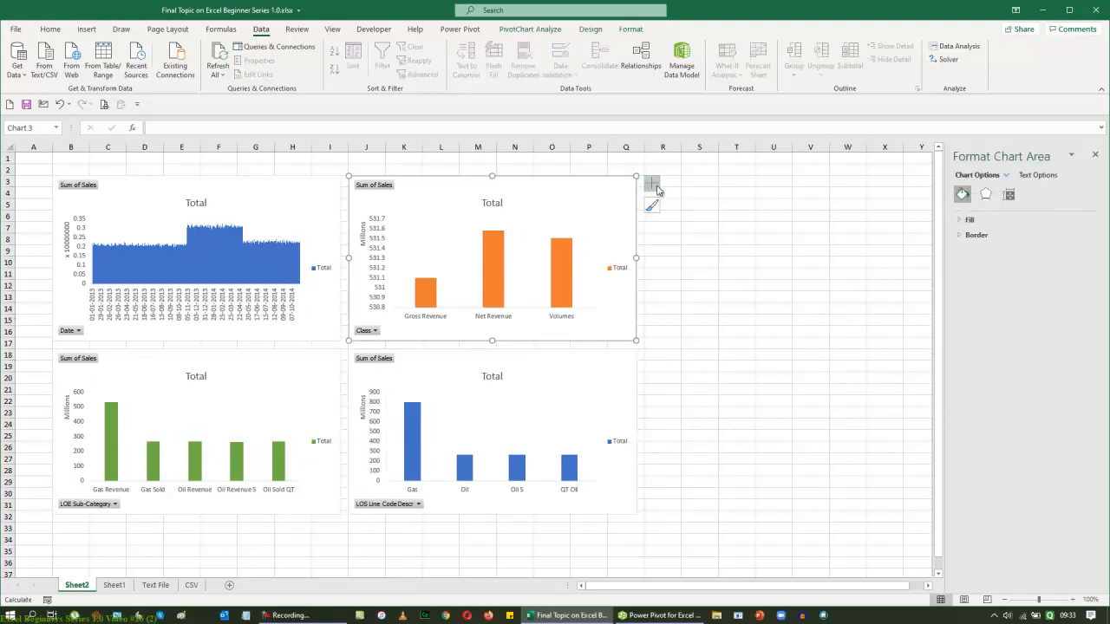
click(651, 183)
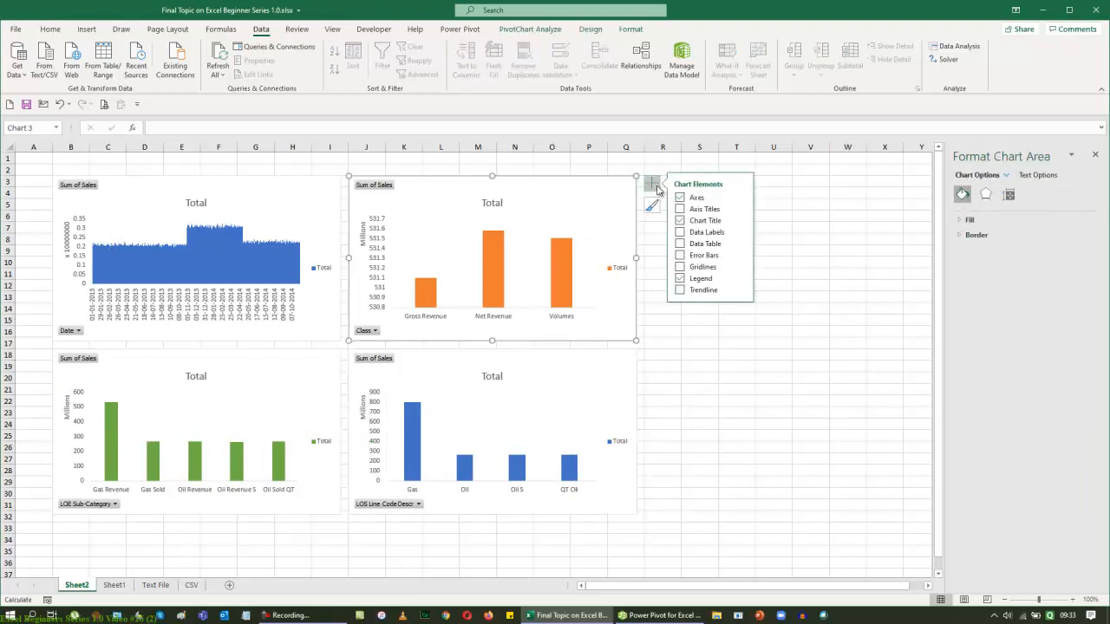
click(679, 232)
click(274, 380)
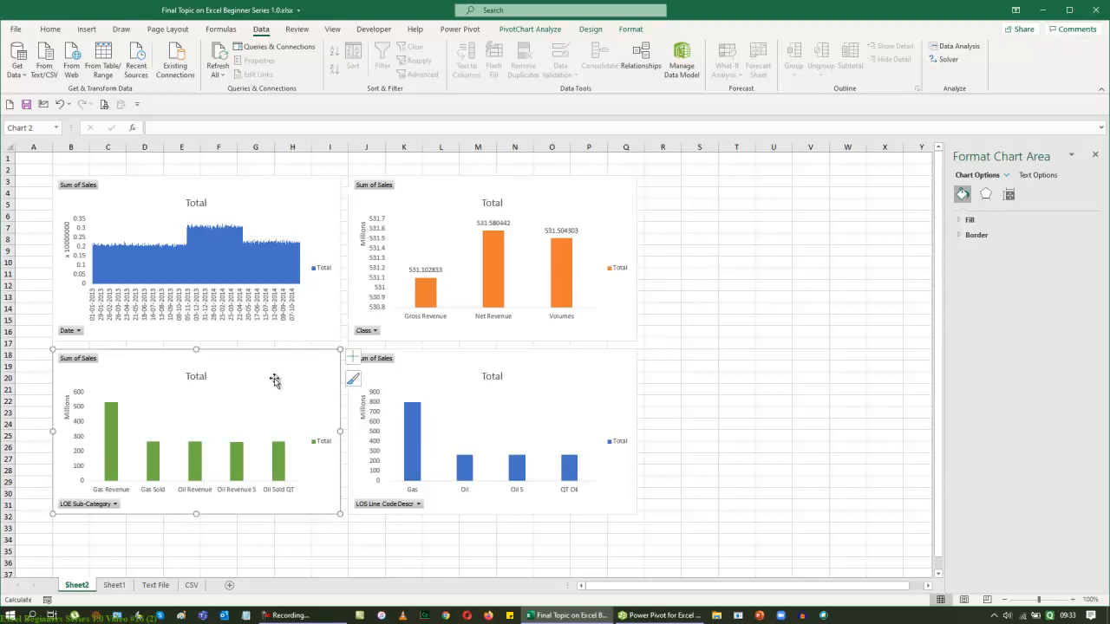
click(356, 357)
click(387, 407)
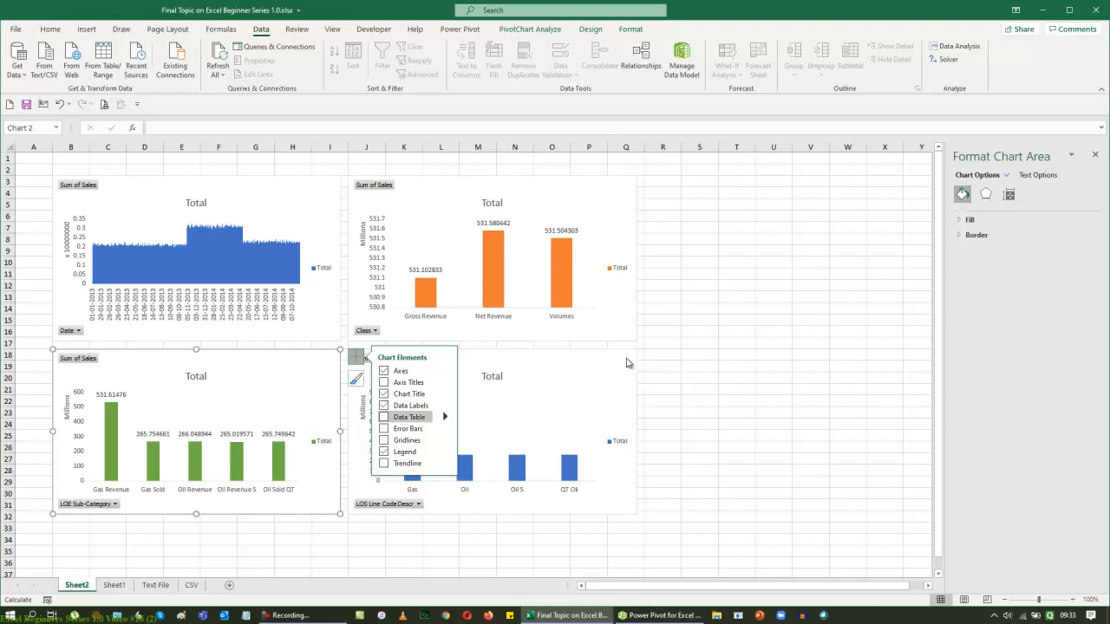
click(611, 381)
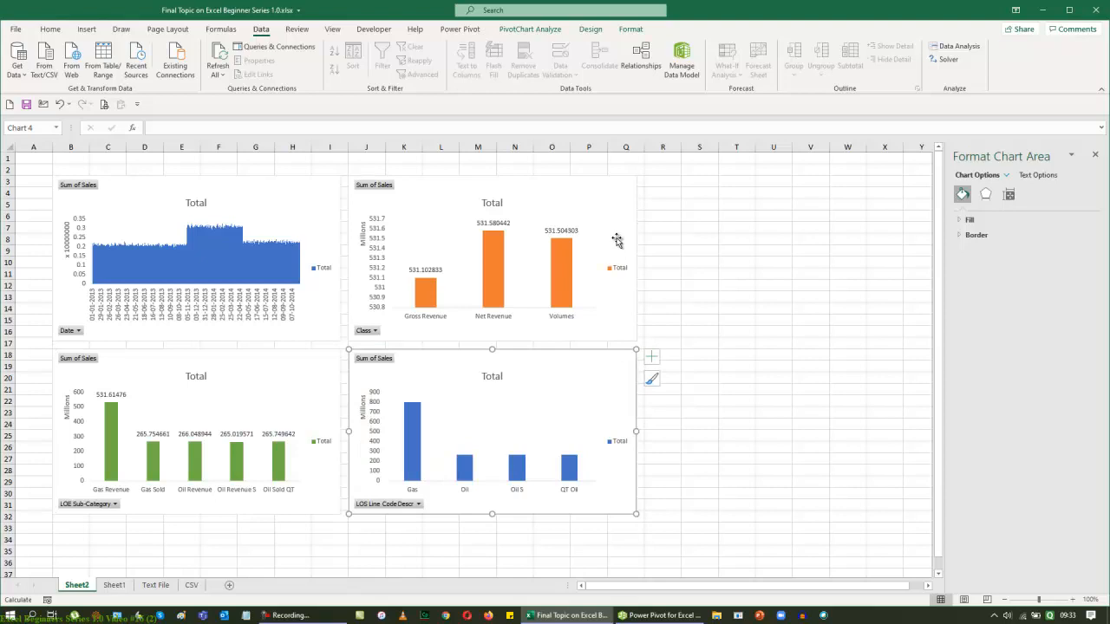
click(651, 356)
click(680, 405)
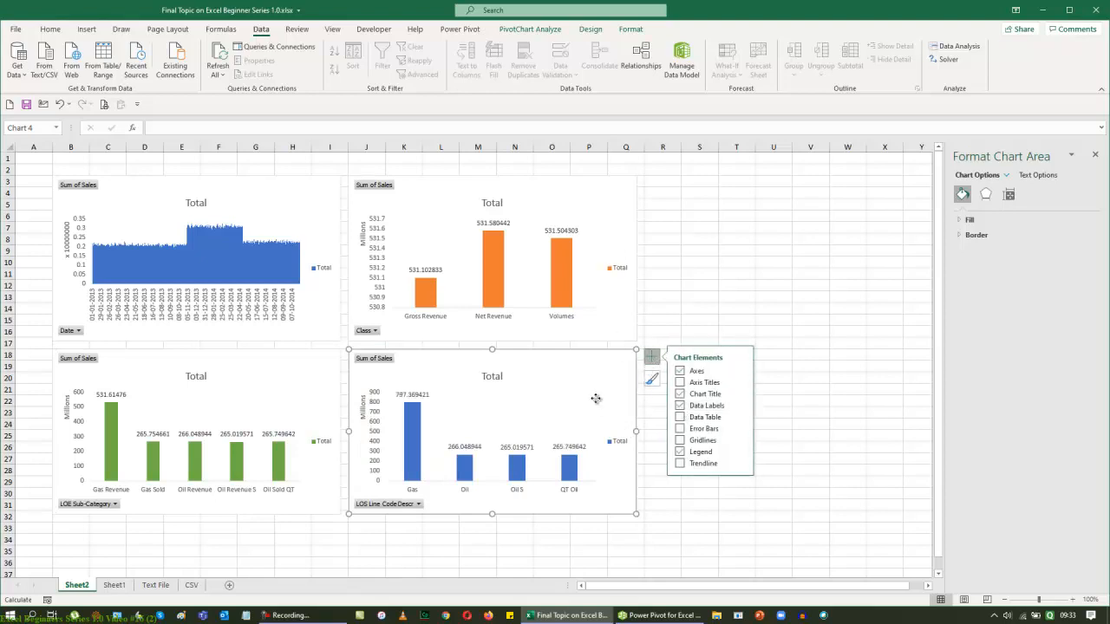
click(596, 399)
Step: Format the data labels of the Class chart with the Accounting number category
click(631, 221)
click(560, 232)
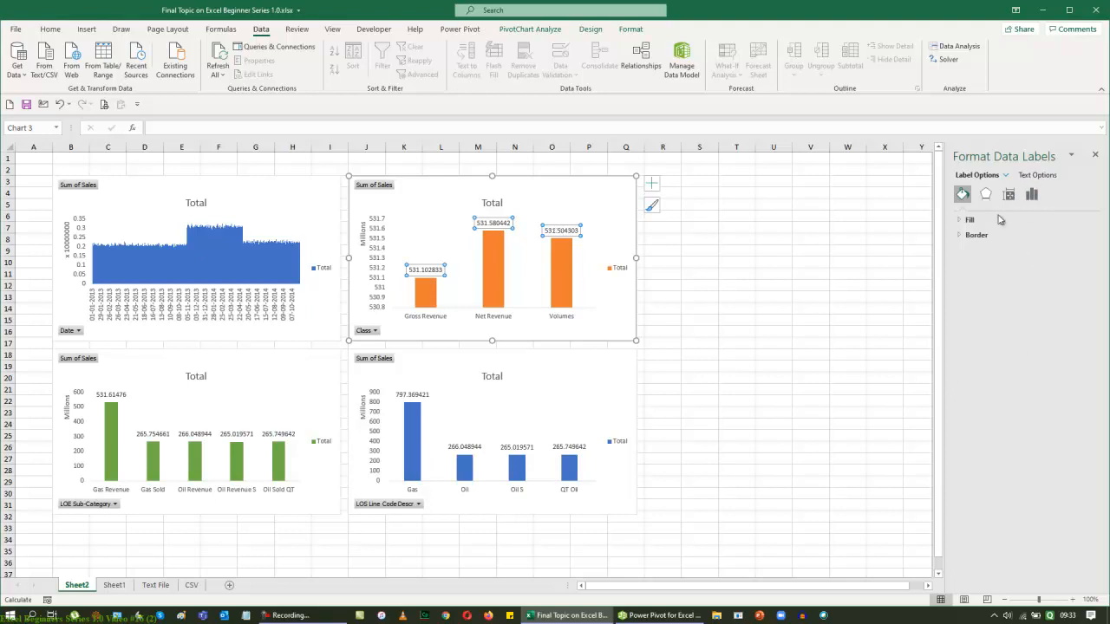
click(968, 219)
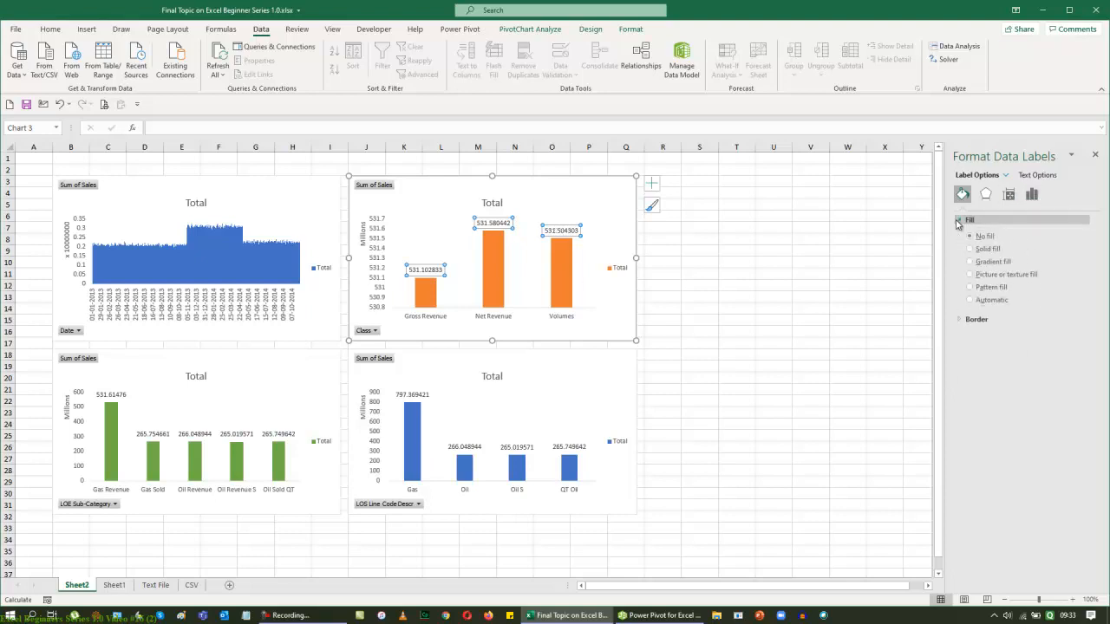
click(977, 321)
click(978, 321)
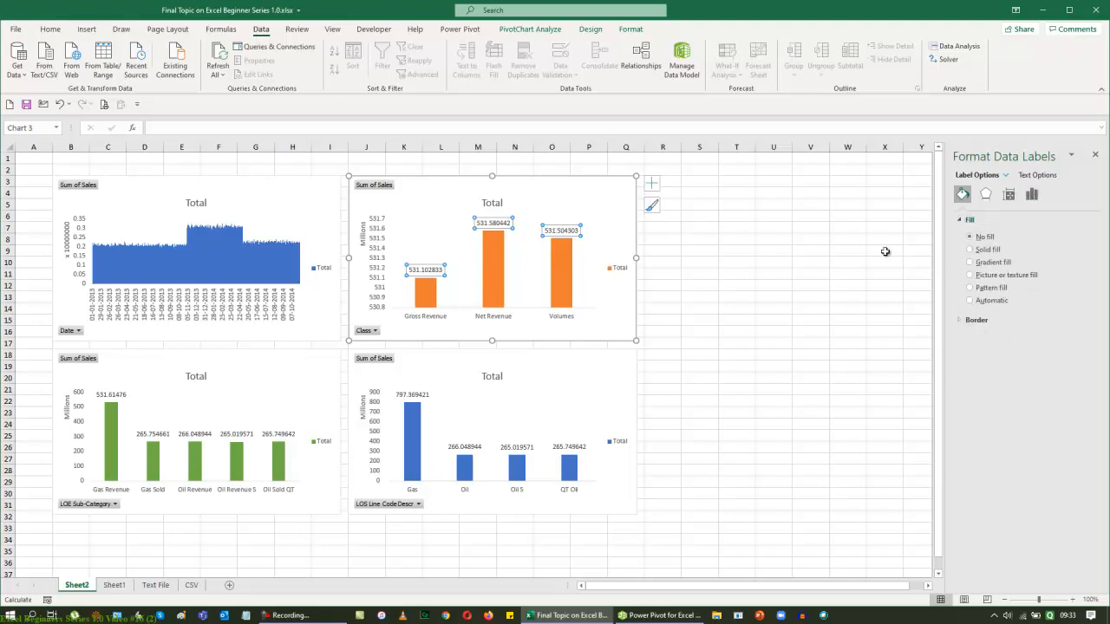
right_click(577, 238)
click(608, 375)
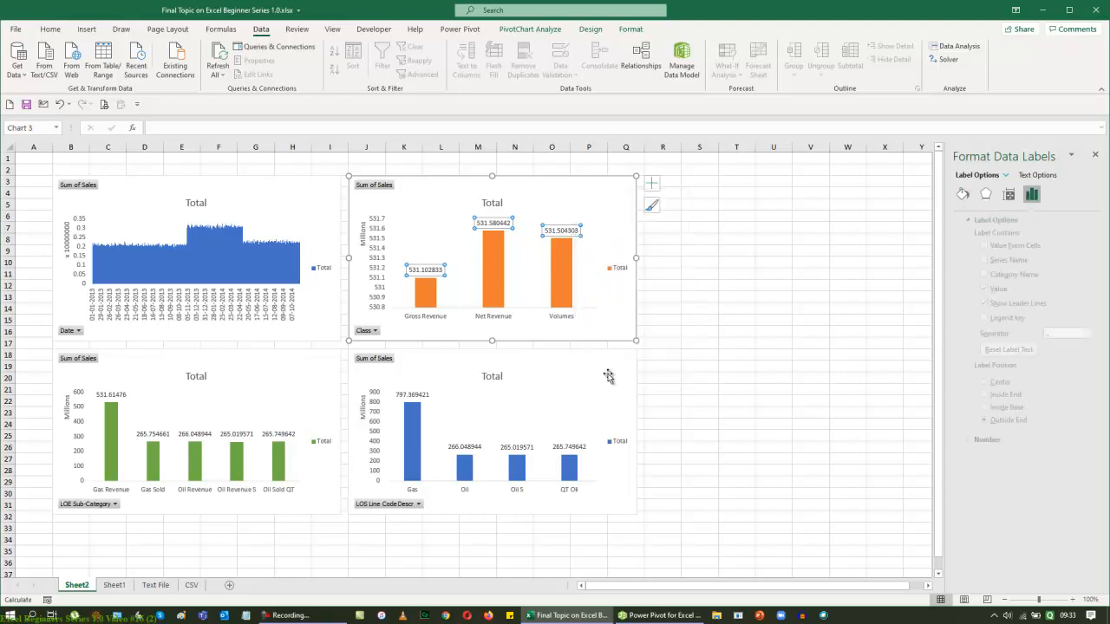
click(998, 442)
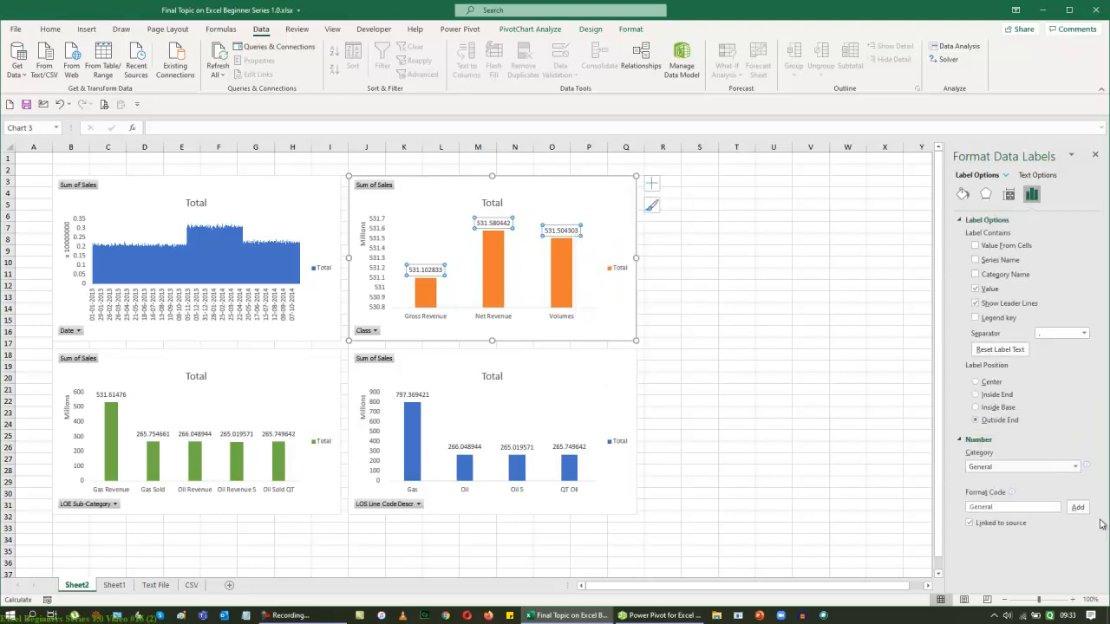
click(1077, 468)
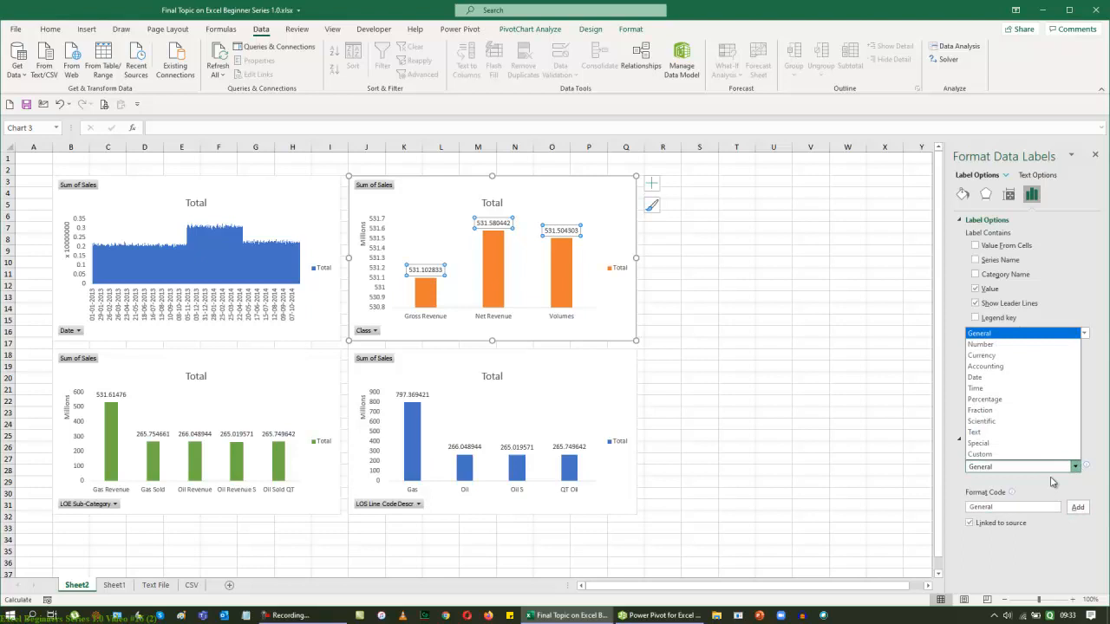
click(1019, 367)
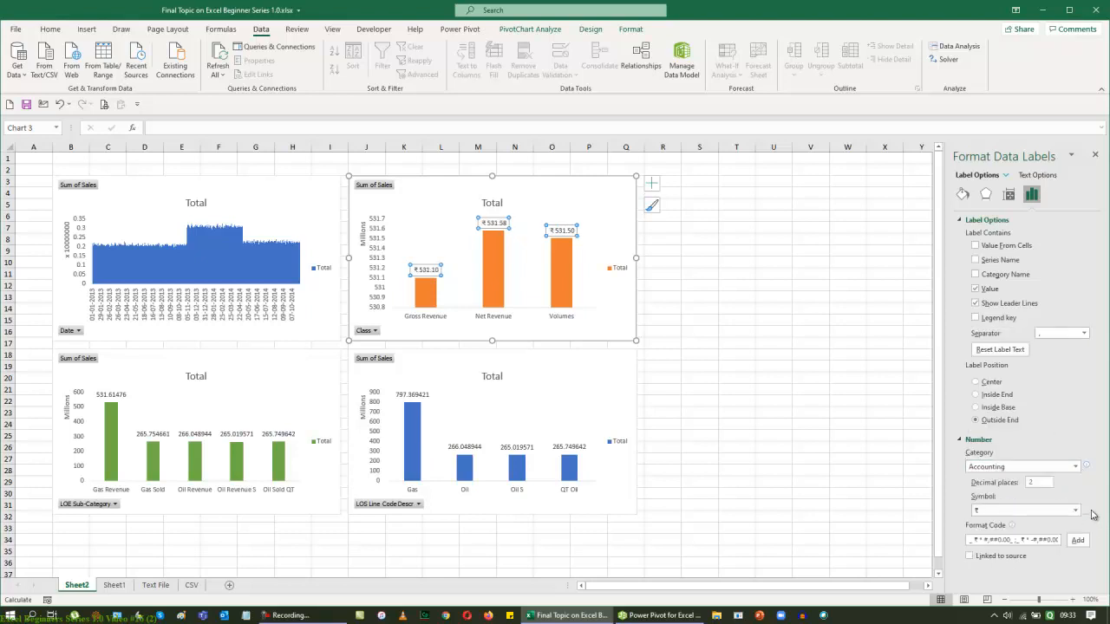
Step: Apply the Accounting number category to the data labels of the LOE Sub-Category and LOS Line Code Descr charts
click(117, 394)
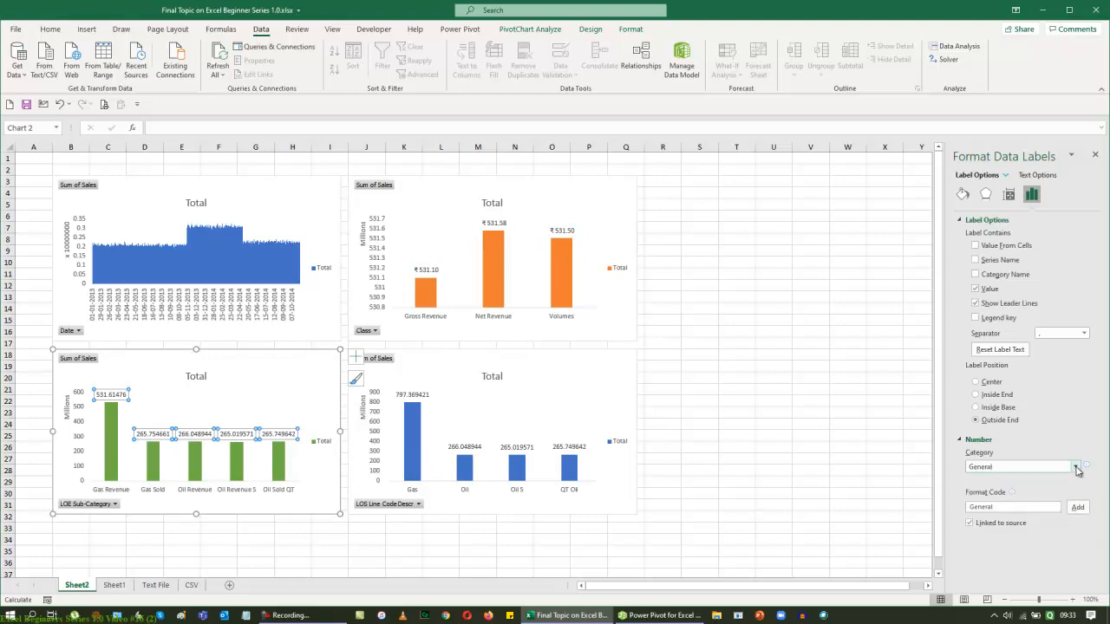
click(1077, 468)
click(984, 370)
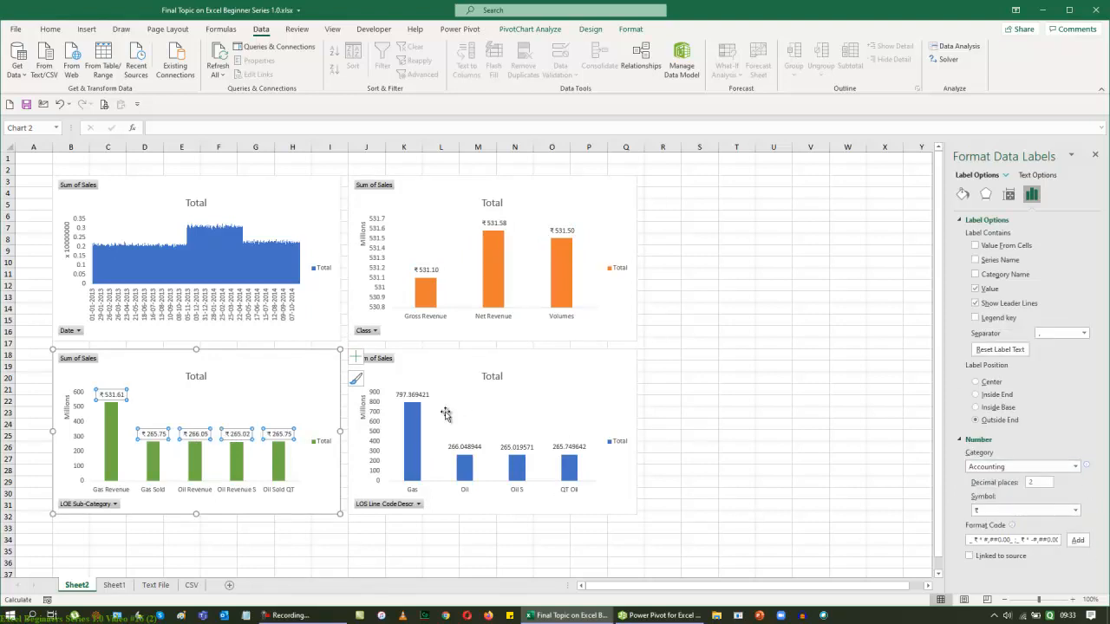
click(465, 446)
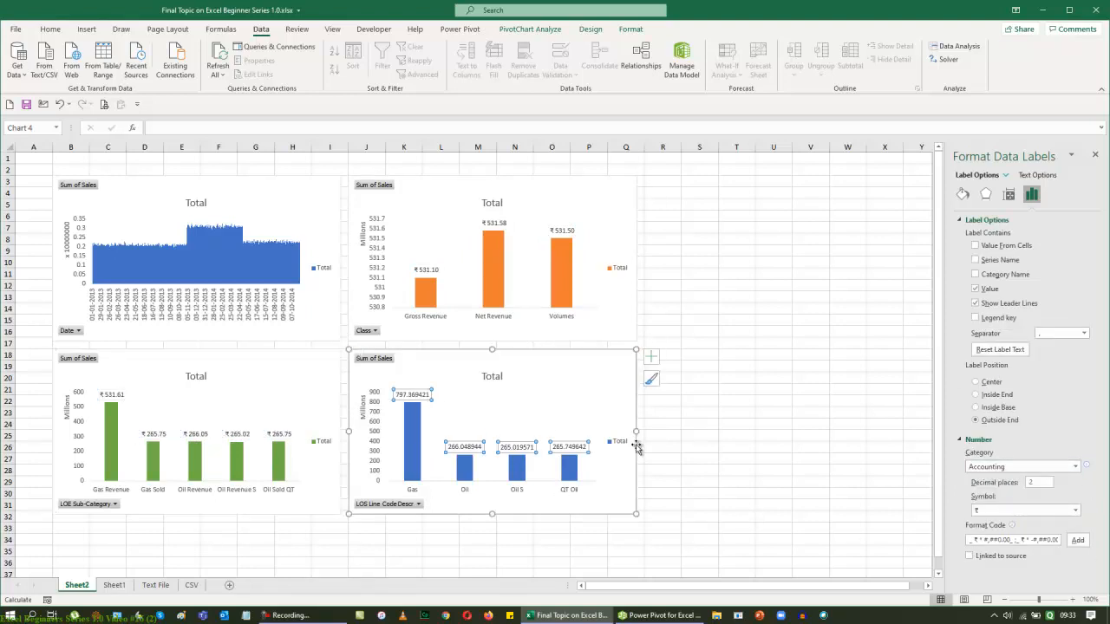
click(1079, 468)
click(1033, 370)
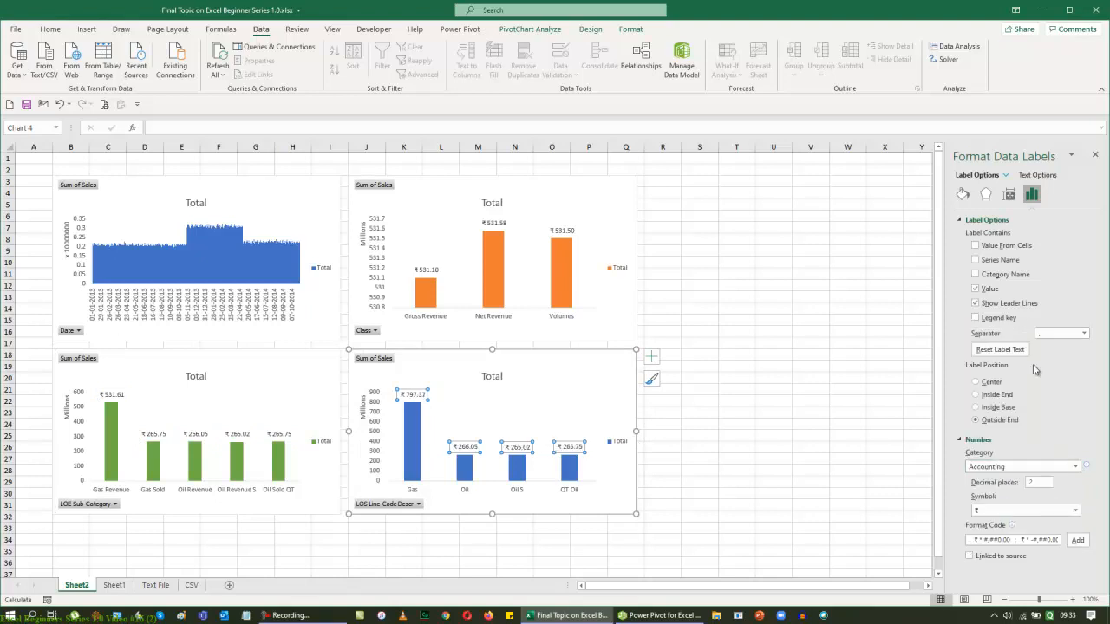
Step: Close the chart formatting pane and turn off the gridlines on Sheet2
click(832, 399)
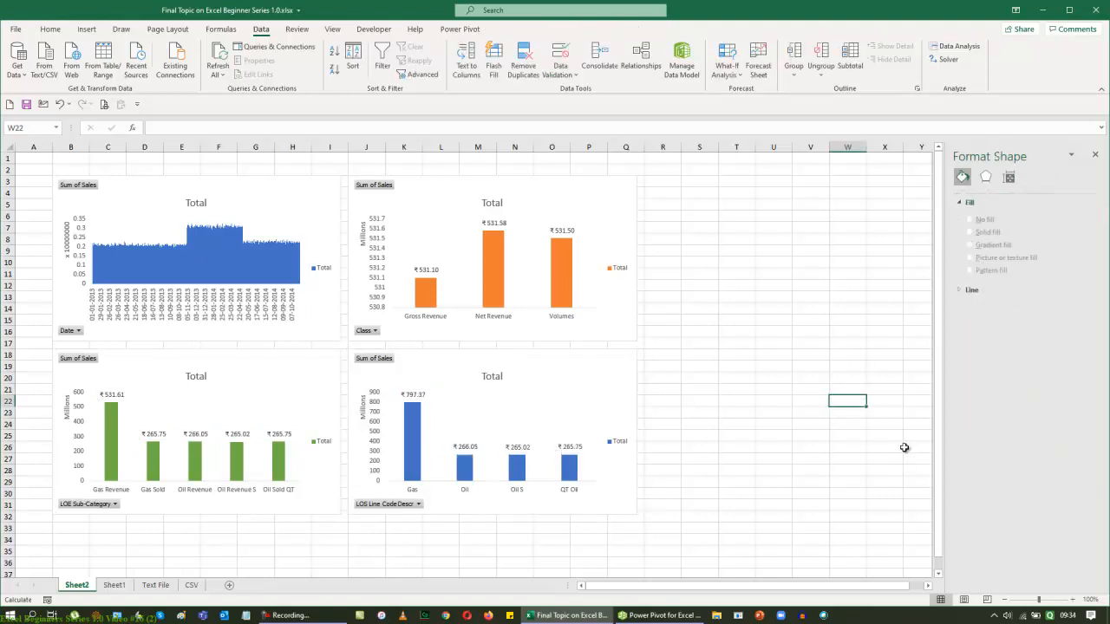
click(1095, 156)
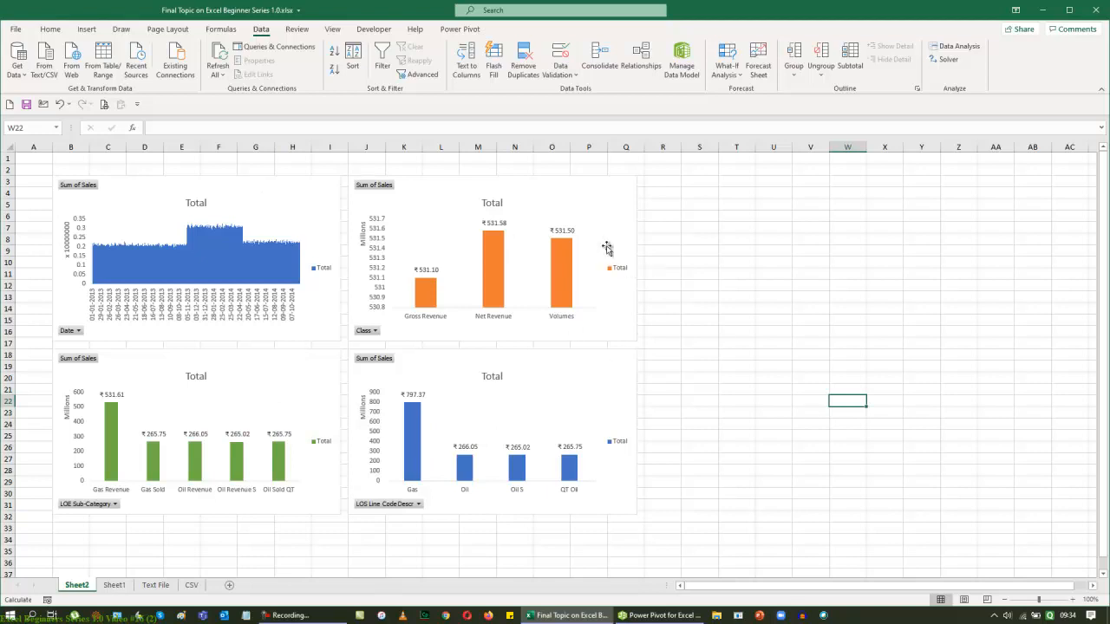
click(330, 31)
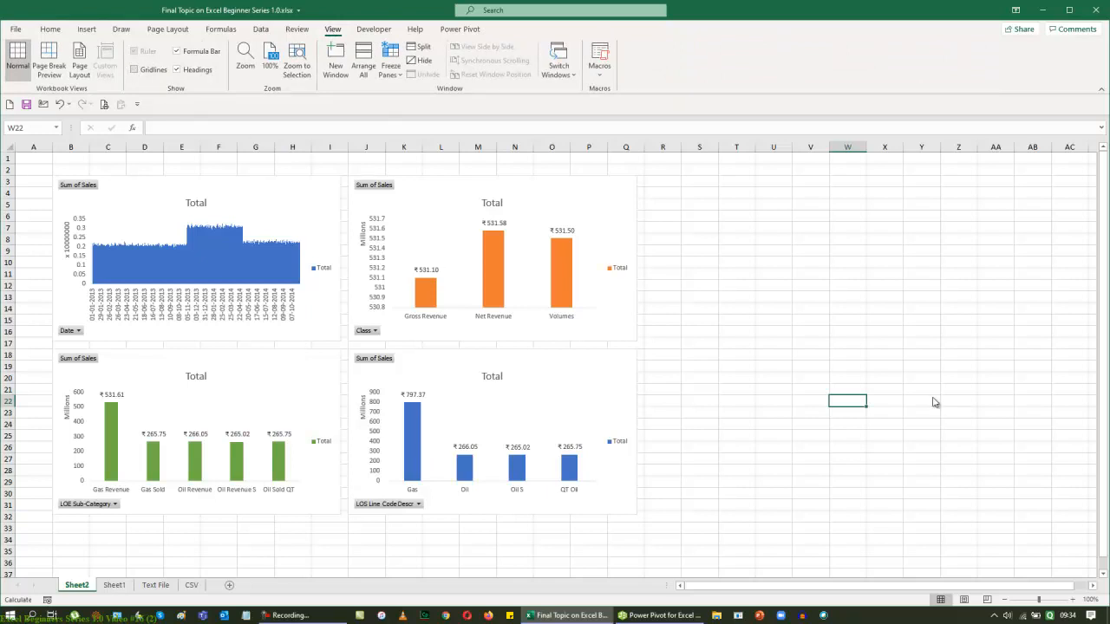
Step: Merge and center the cell range T8:AA29 beside the charts
drag(754, 235, 1014, 477)
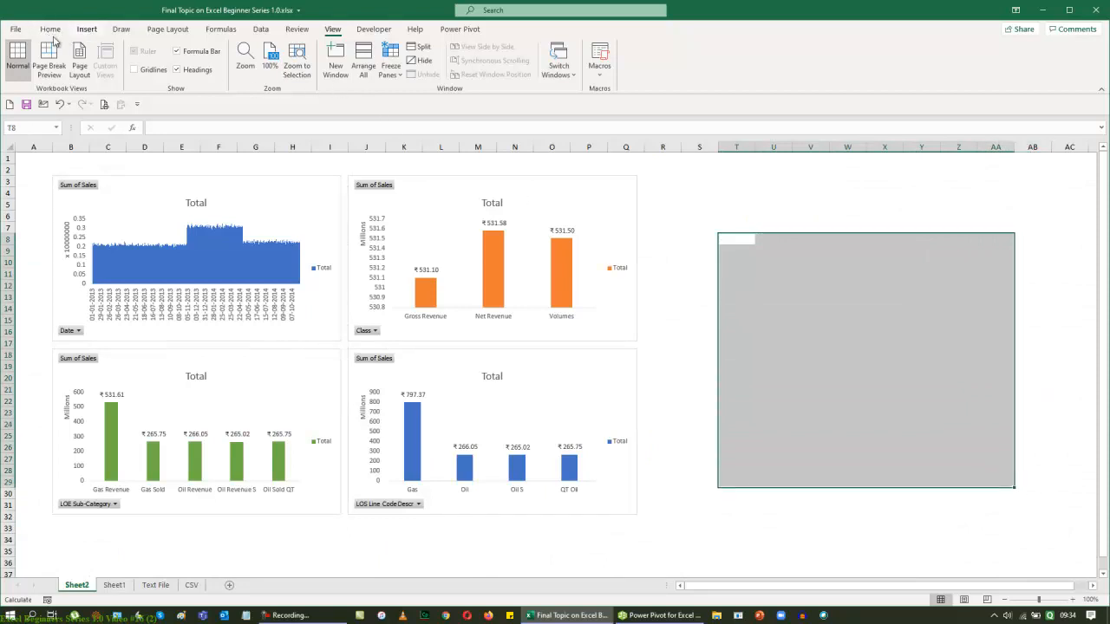
click(50, 30)
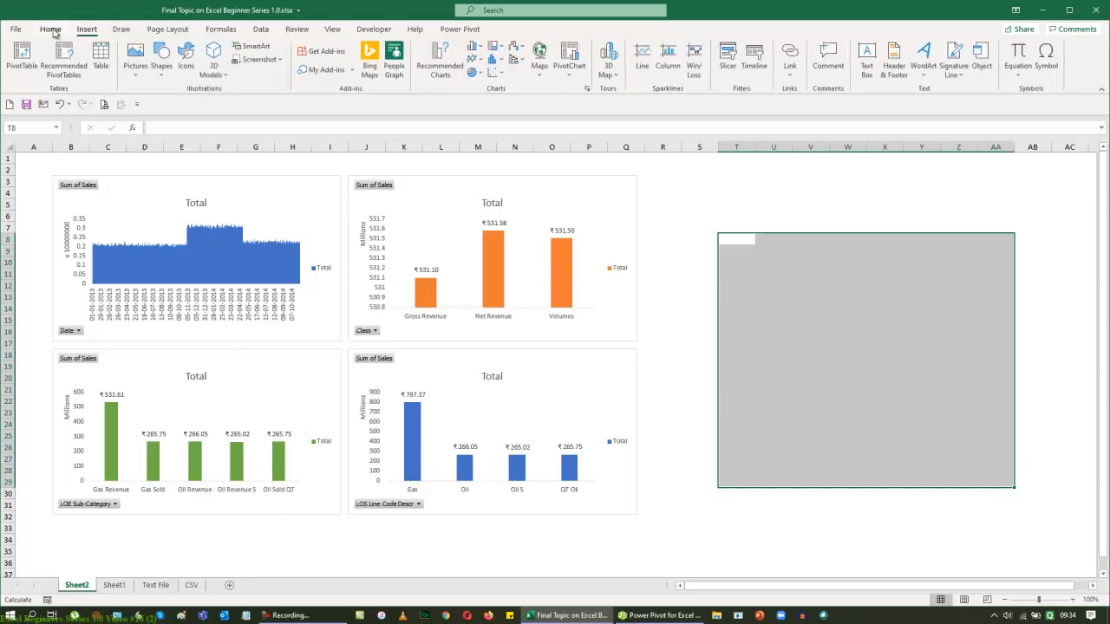
click(345, 69)
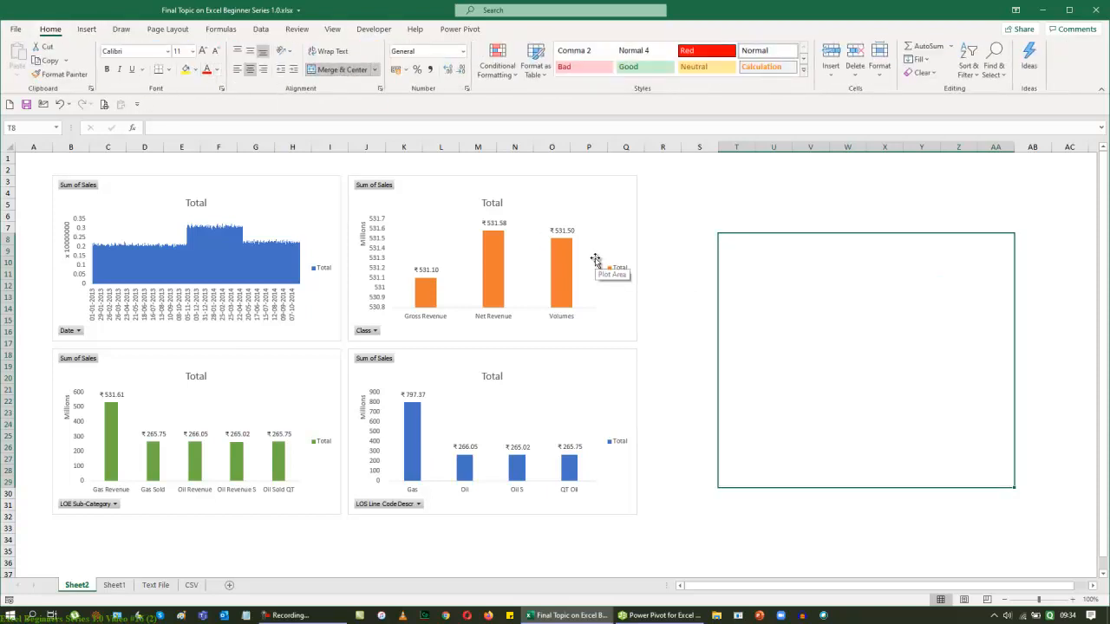
Step: Enter the title "Sales Dashboard on Dates, Class, Sub Category & Desc Sales" in the merged block beside the charts
text(Sales Dashboard)
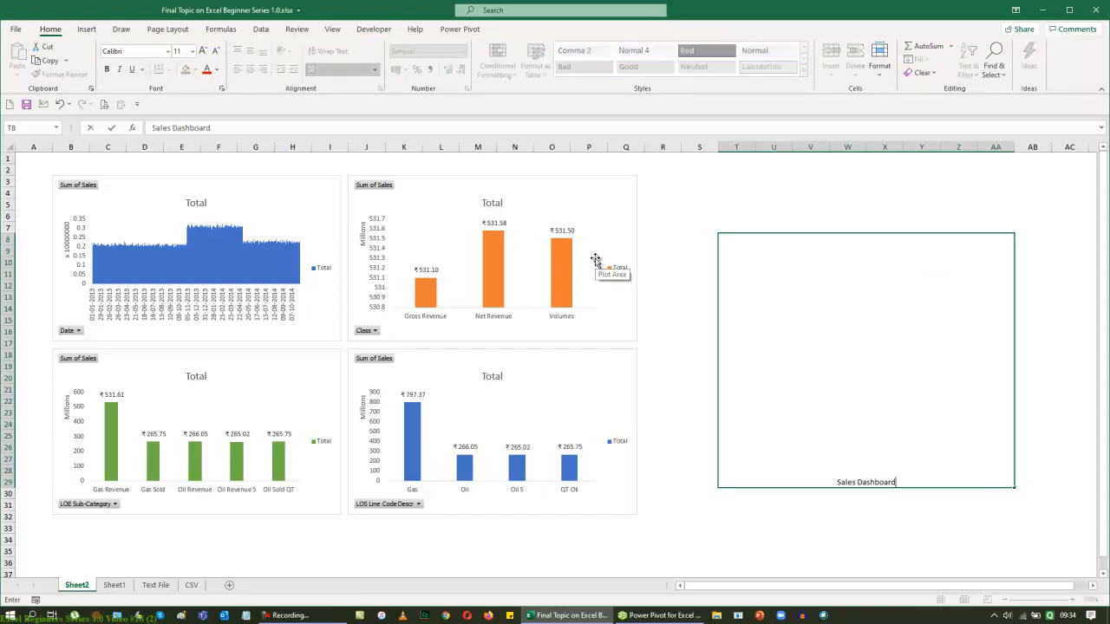
text( on Dates, Cla)
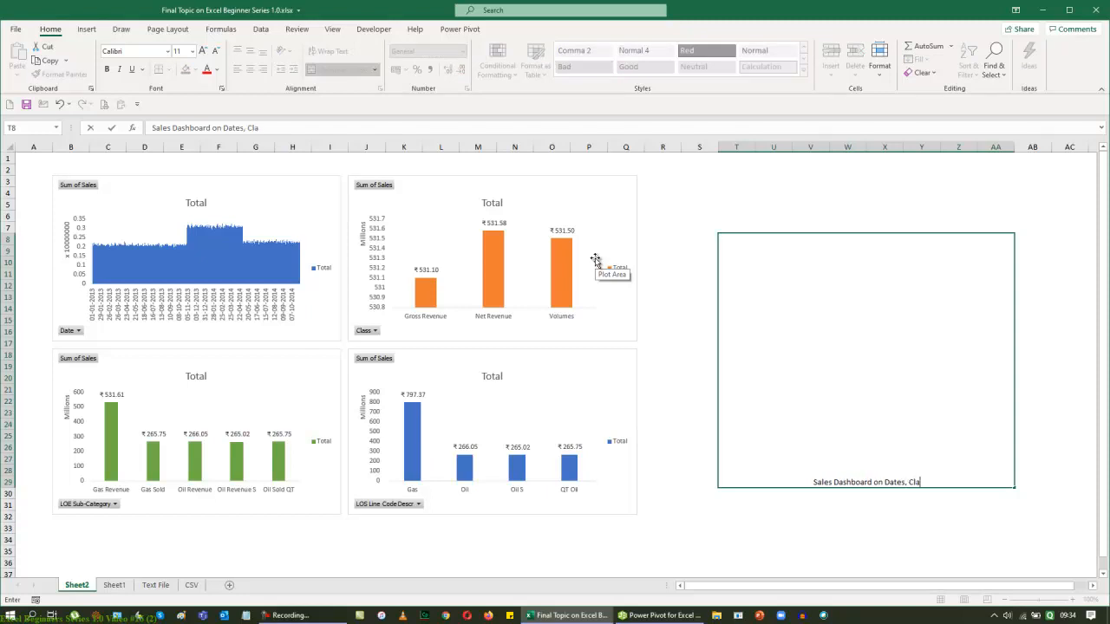
text(ss, D)
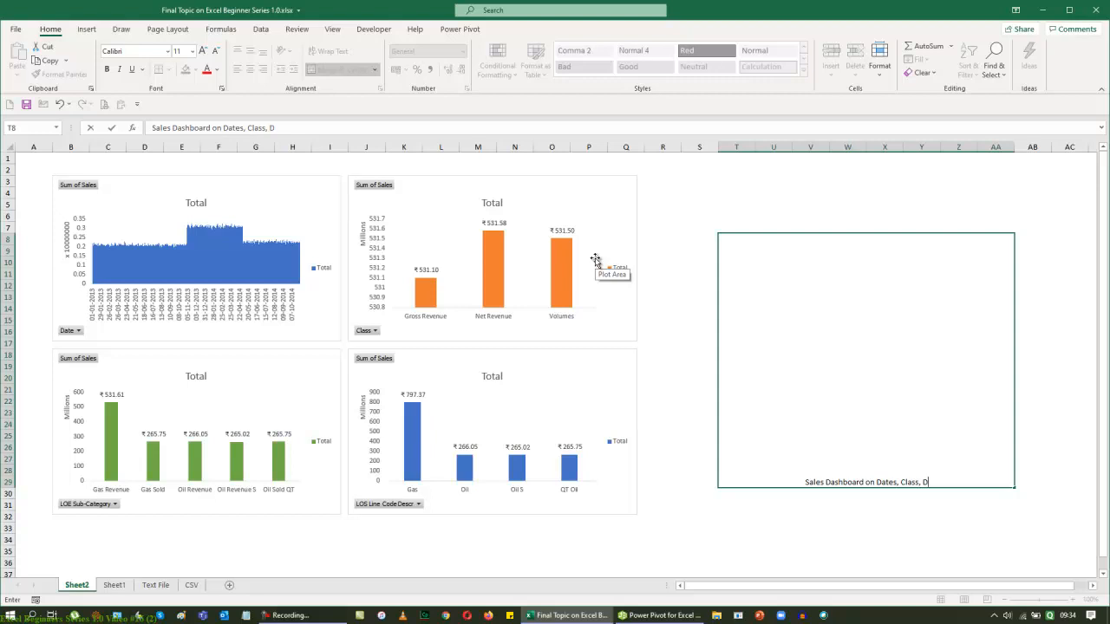
key(BackSpace)
text(Ca)
key(BackSpace)
key(BackSpace)
text(Sub Cate)
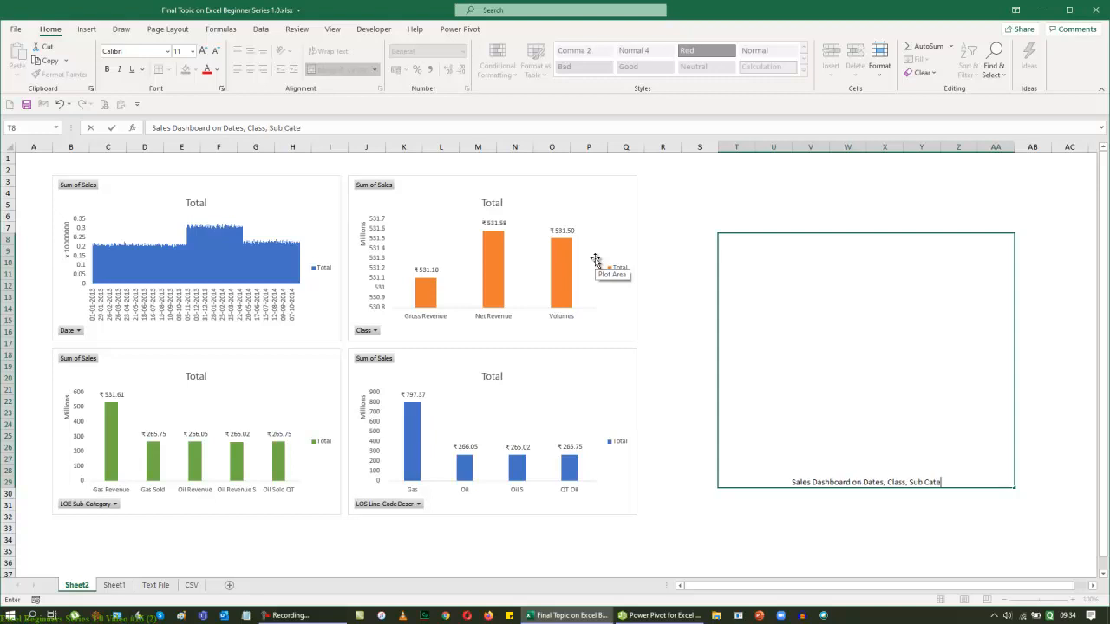
text(gory &)
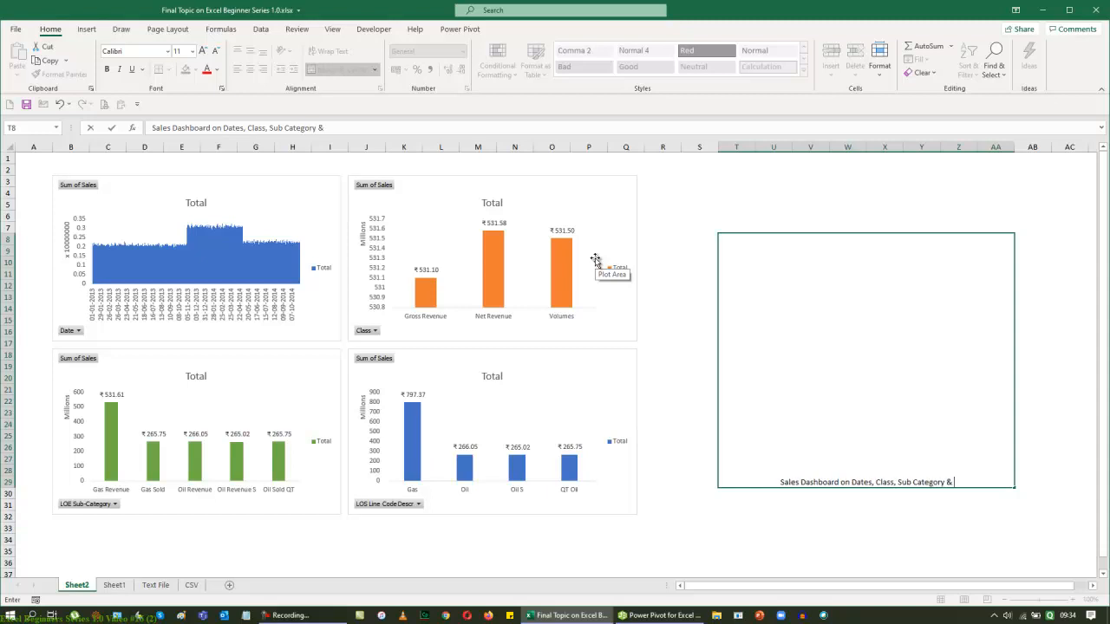
text( Desc Sal)
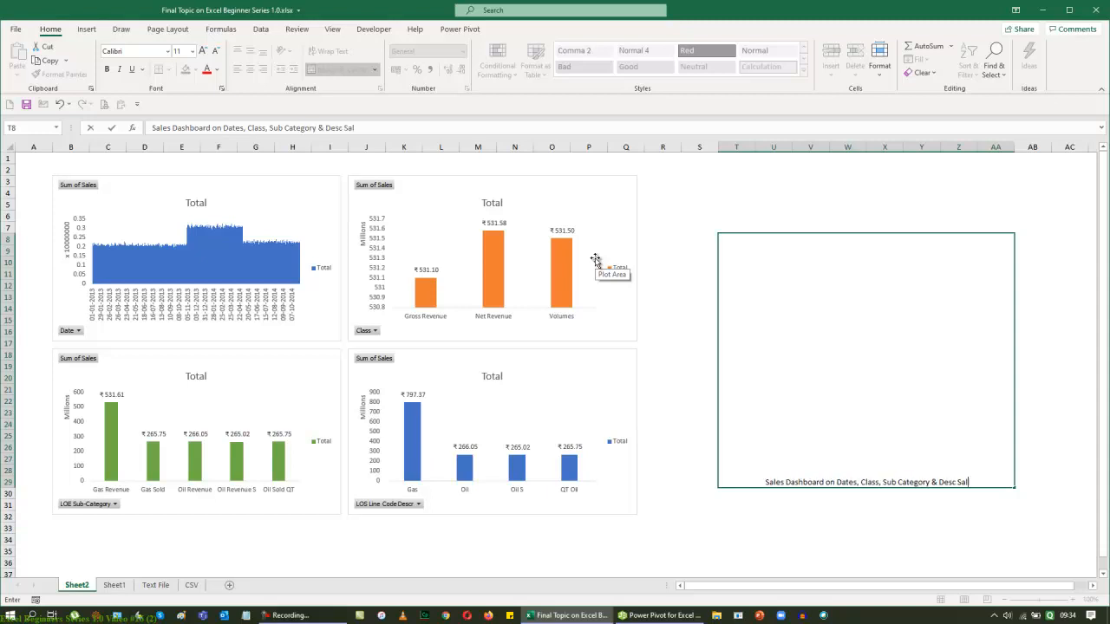
text(es)
key(Return)
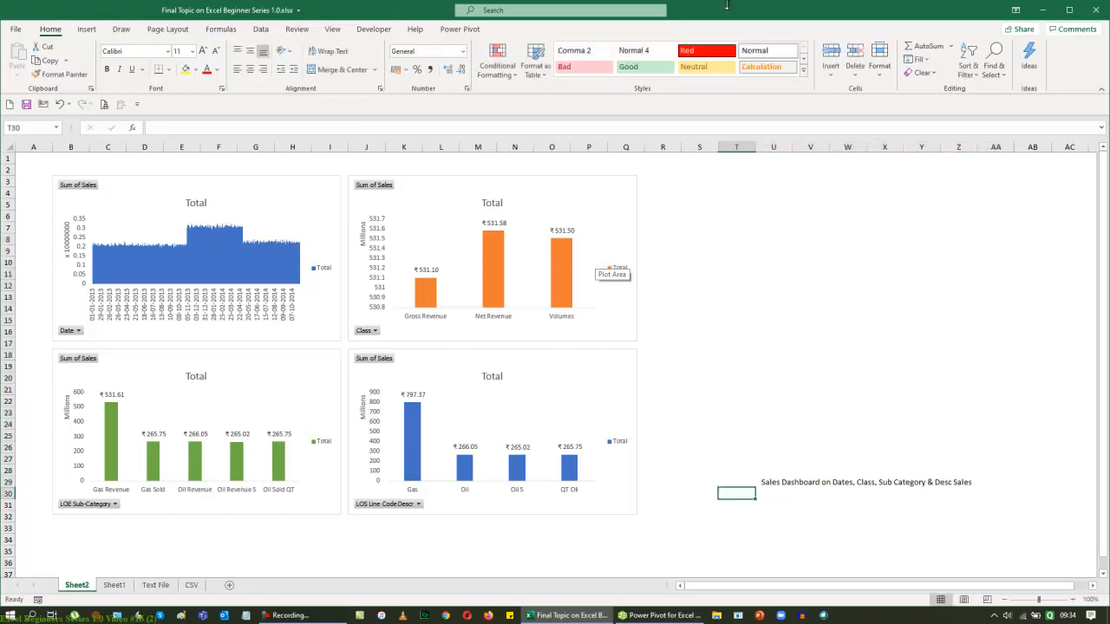
Step: Wrap the dashboard title text and align it to the vertical middle of its merged block
click(863, 399)
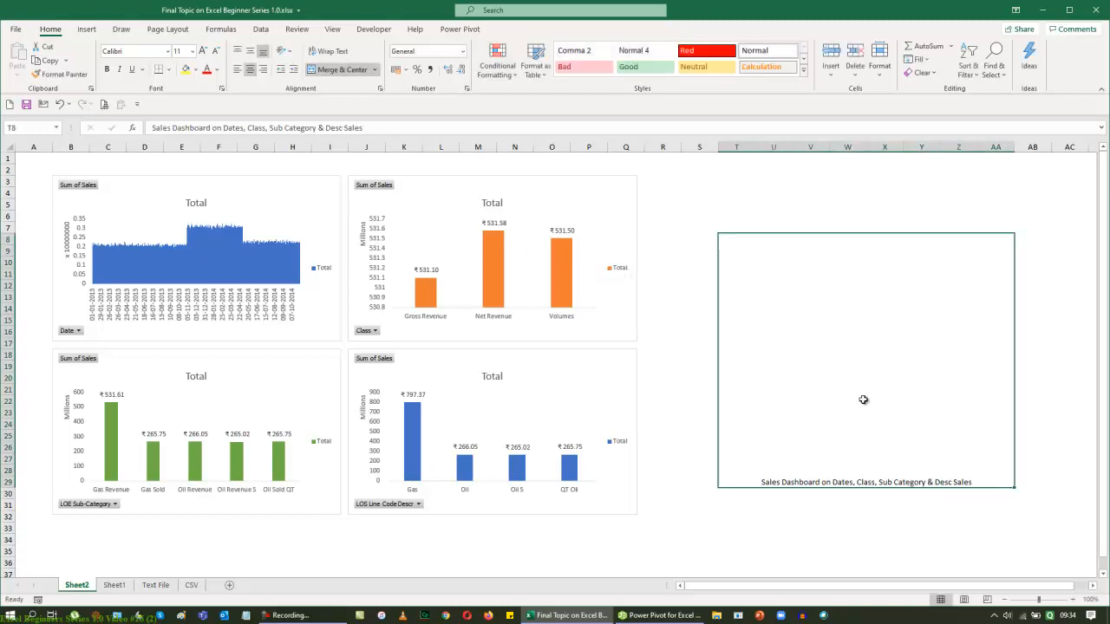
click(327, 51)
click(250, 52)
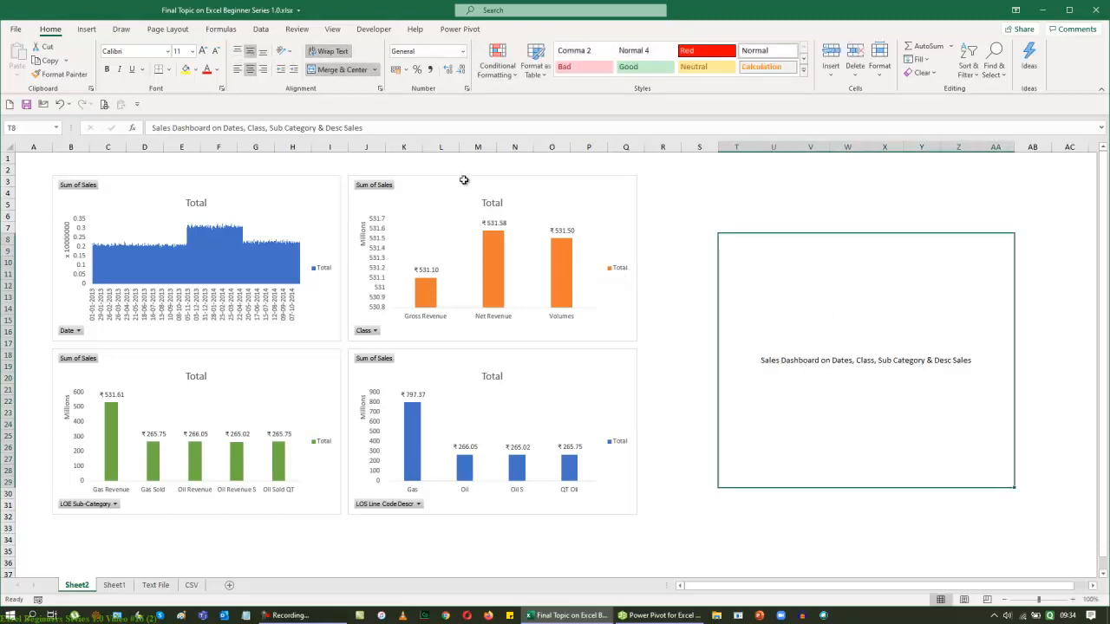
Step: Set the dashboard title's font size to 36 and make it bold
click(205, 50)
click(205, 50)
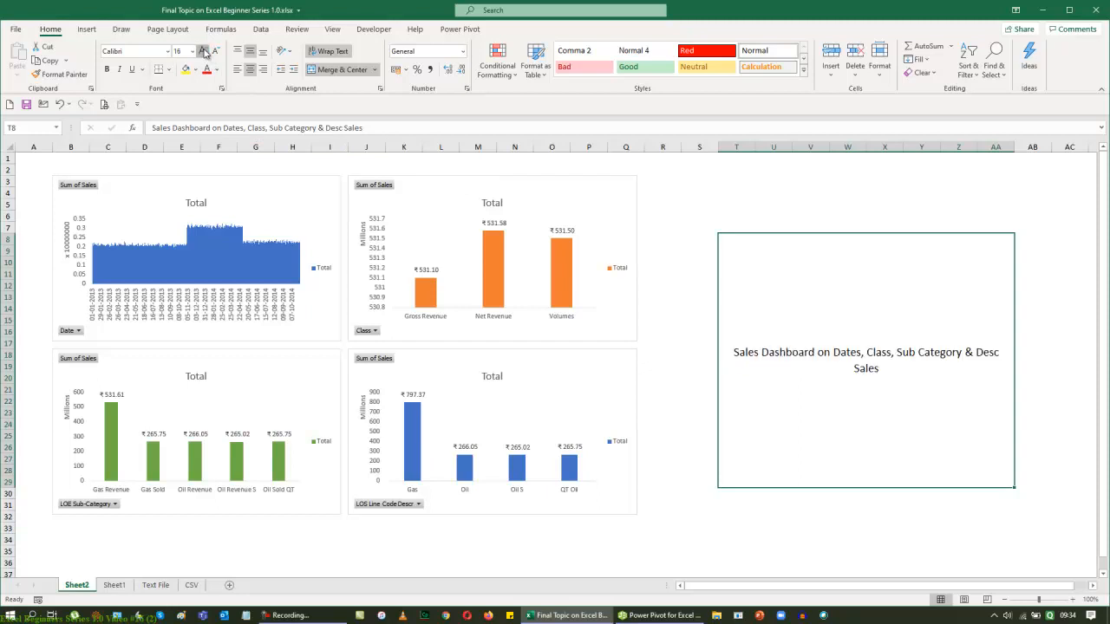
click(204, 51)
click(204, 50)
click(205, 50)
click(205, 50)
click(205, 50)
click(205, 50)
click(203, 51)
click(204, 51)
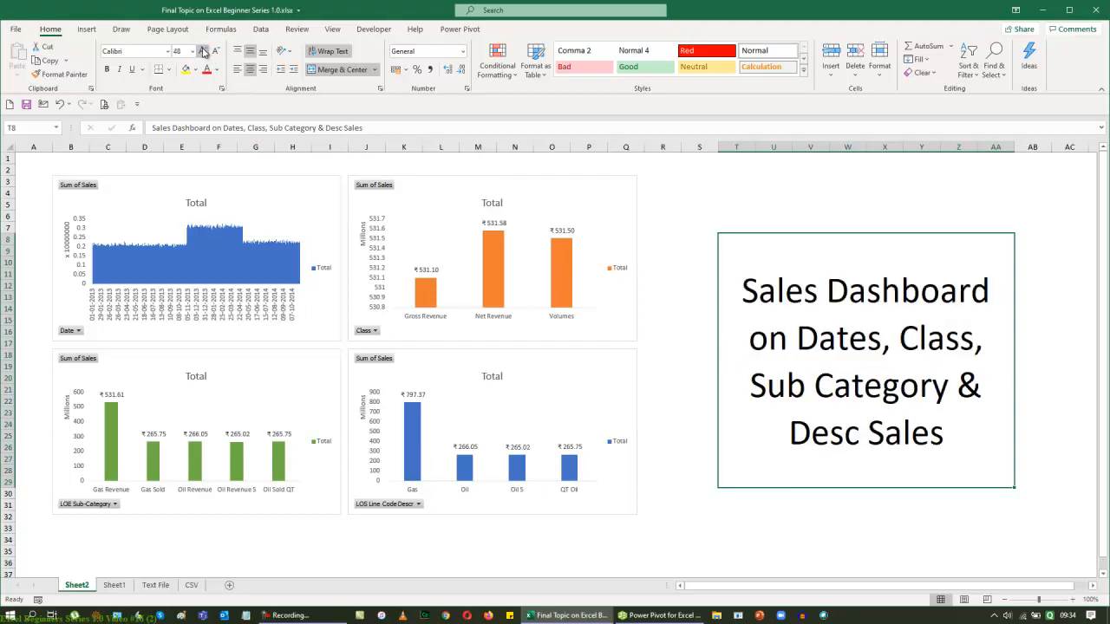
click(216, 51)
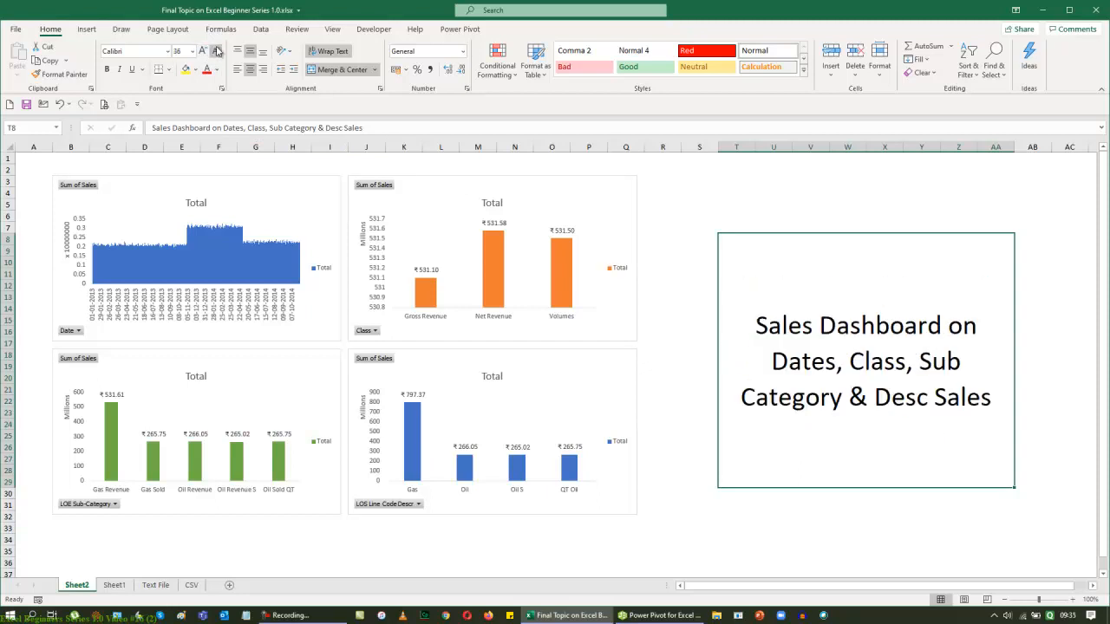
key(ctrl+b)
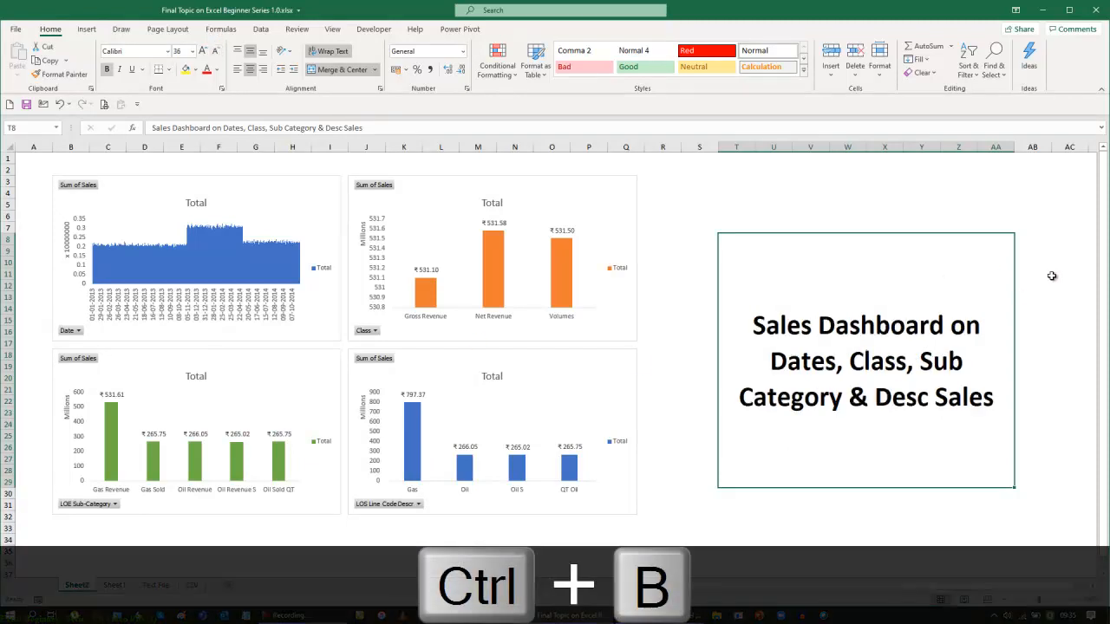
click(1052, 276)
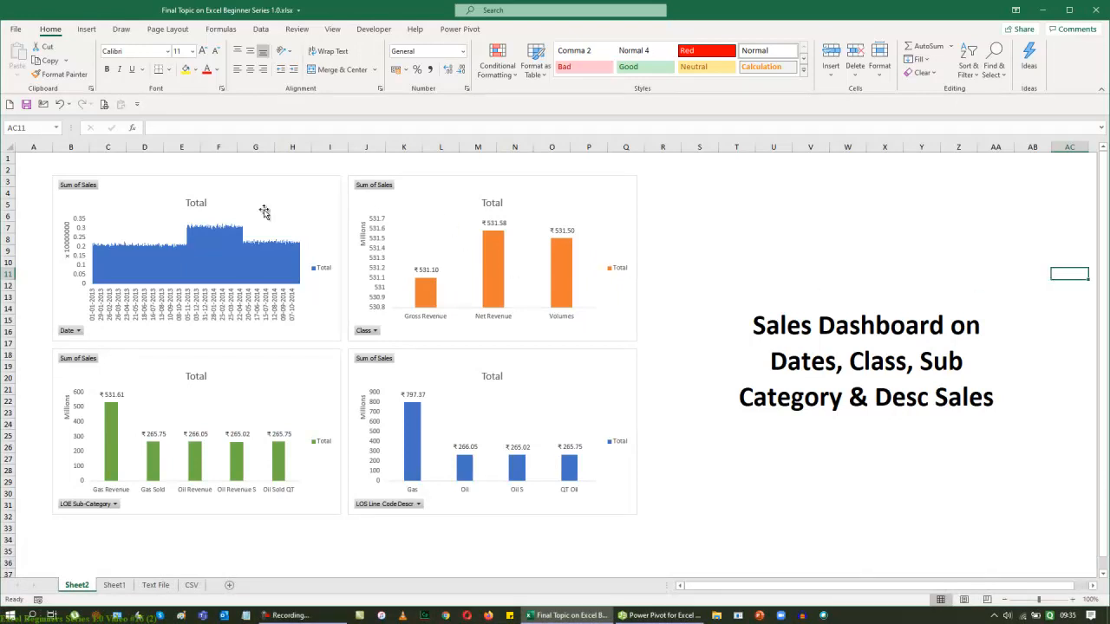
Step: Change the title of the Date chart to "Datewise Sales"
click(212, 206)
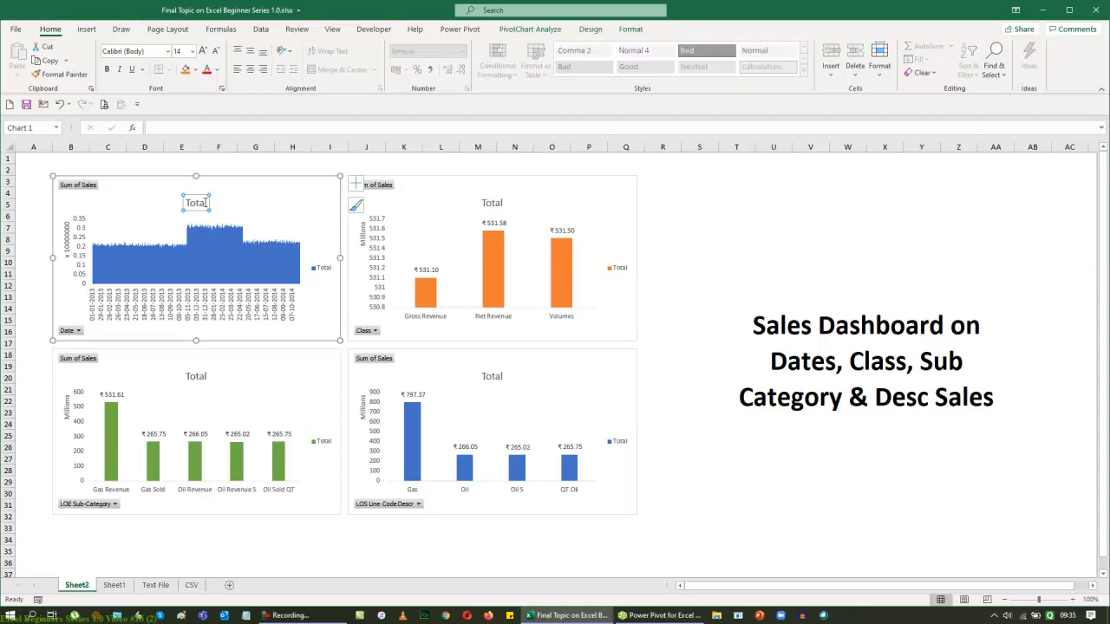
double_click(205, 203)
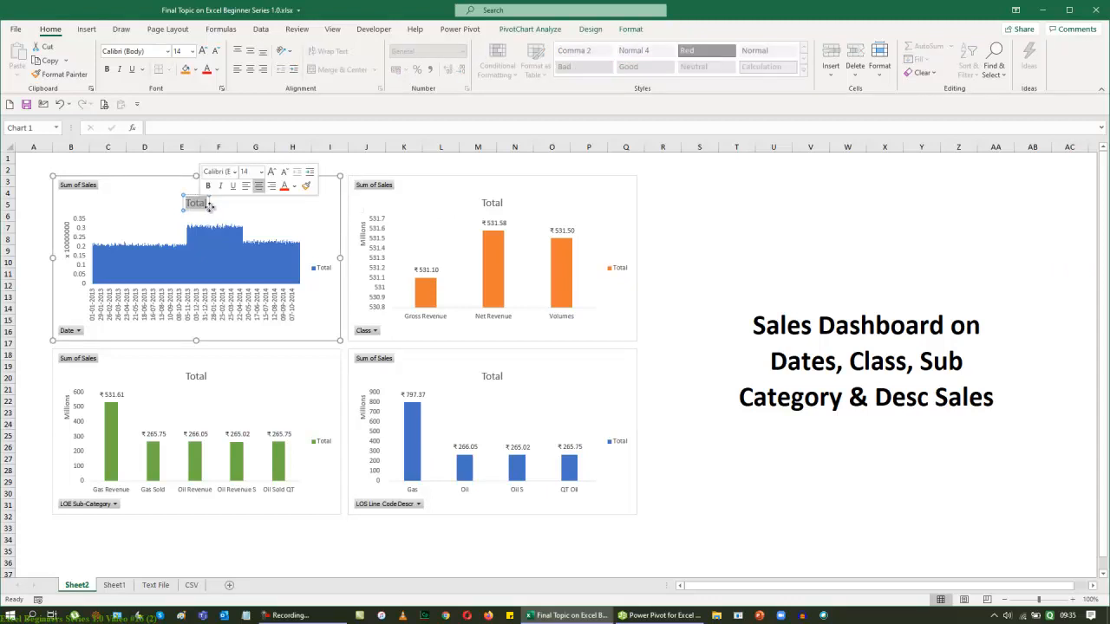
text(Date)
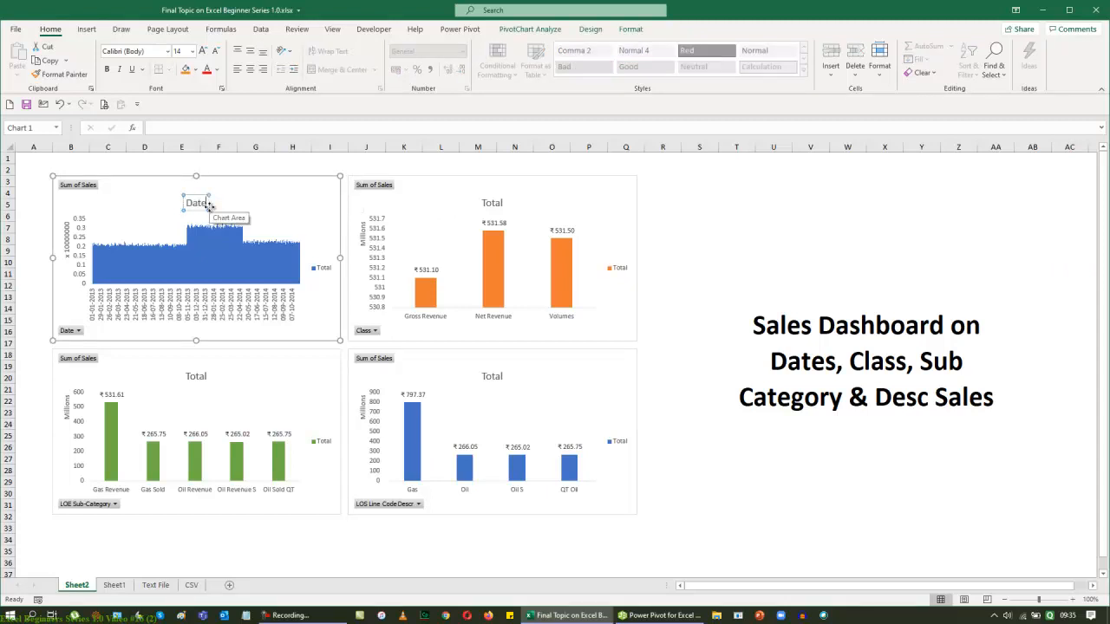
text(wise Sale)
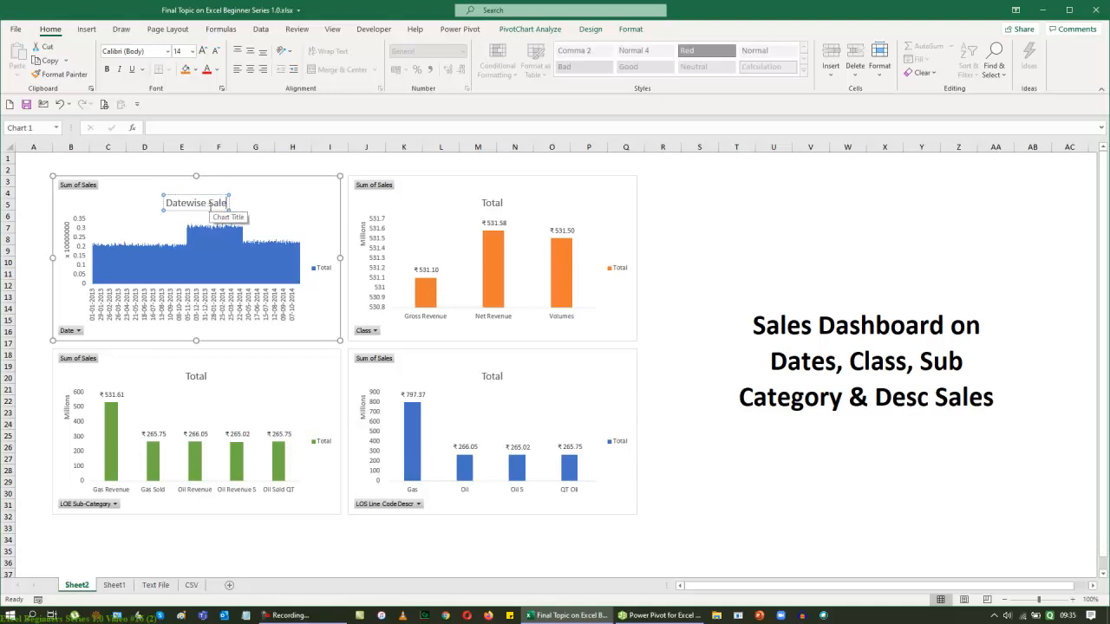
text(s)
Step: Change the title of the Class chart to "Class Sales"
click(496, 205)
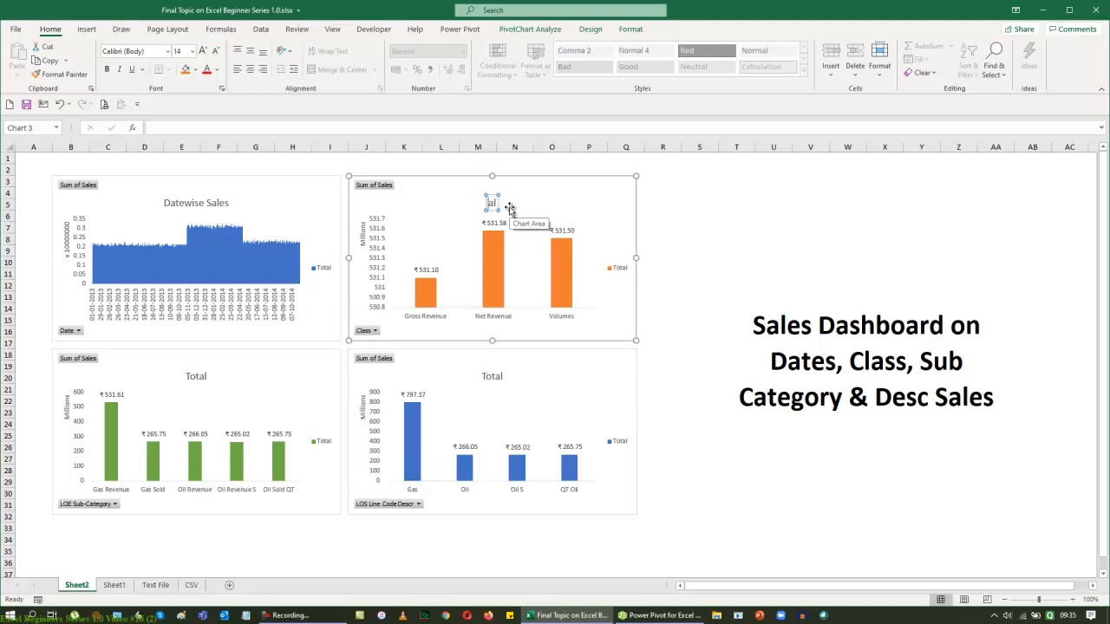
text(ass Sal)
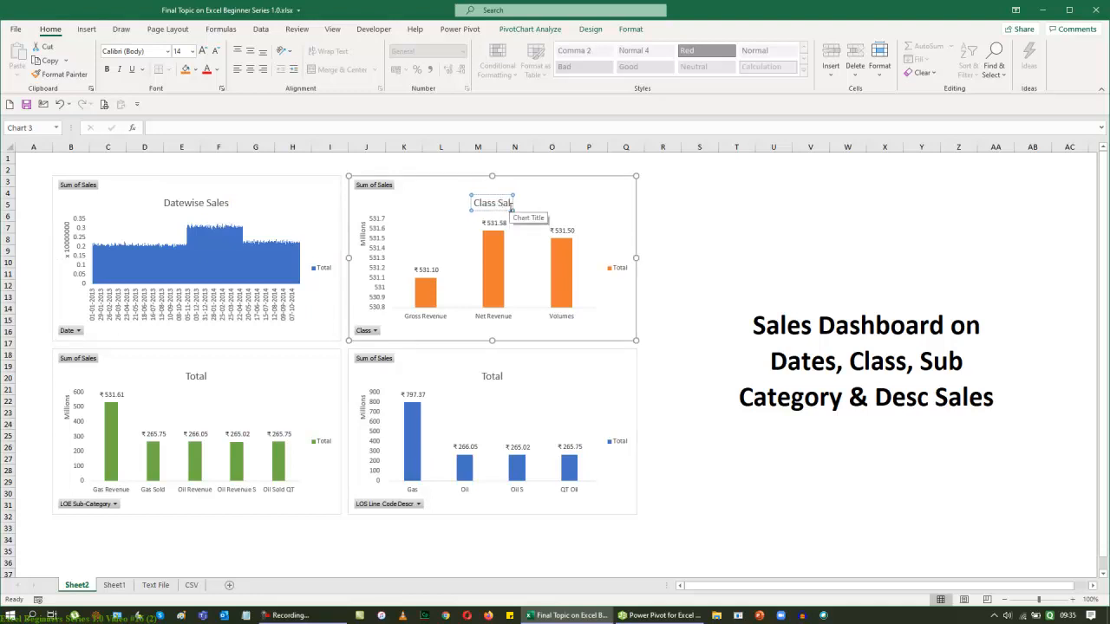
text(es)
Step: Change the title of the LOE Sub-Category chart to "Sub Category Sales"
click(198, 378)
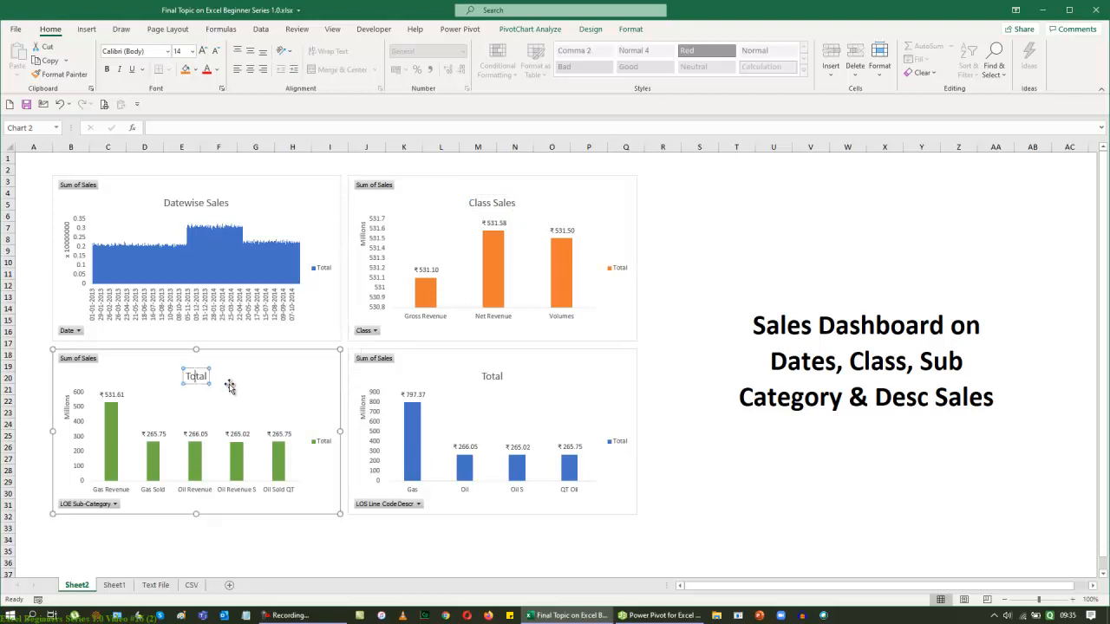
key(BackSpace)
text(S)
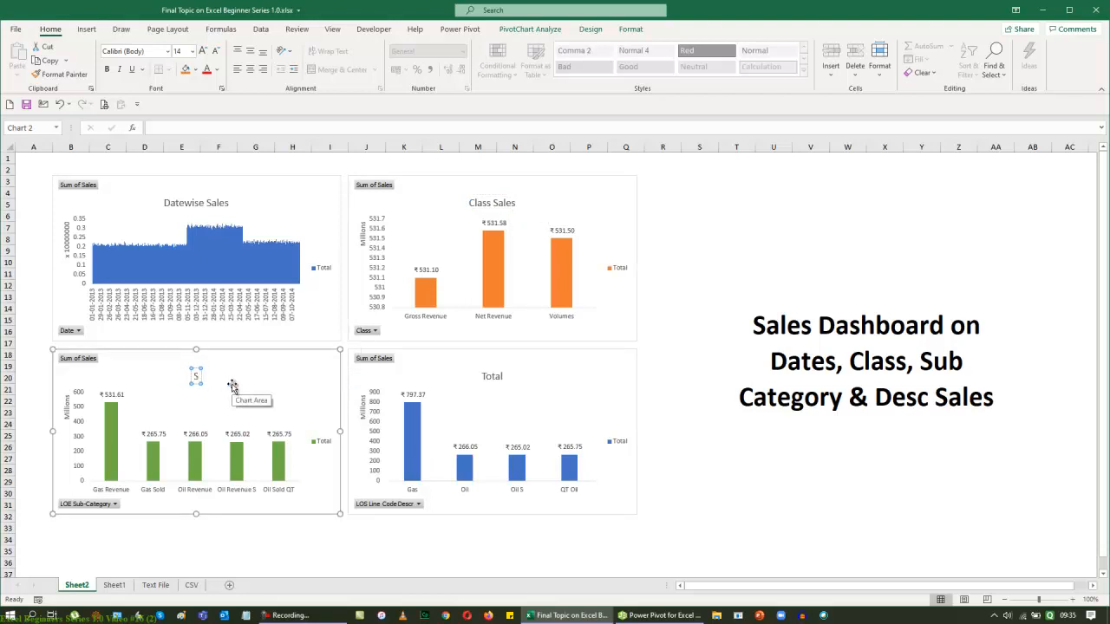
text(ub Categor)
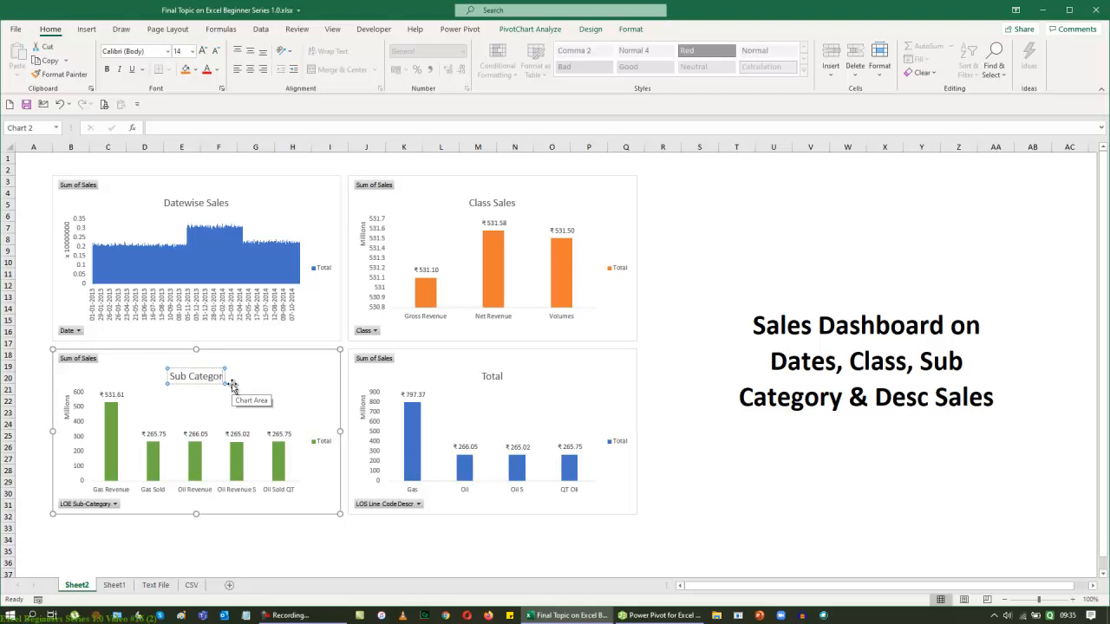
text(u)
key(BackSpace)
text(y Sales)
Step: Change the title of the LOS Line Code Descr chart to "Desc Sales"
click(491, 378)
key(BackSpace)
key(BackSpace)
key(BackSpace)
key(BackSpace)
key(BackSpace)
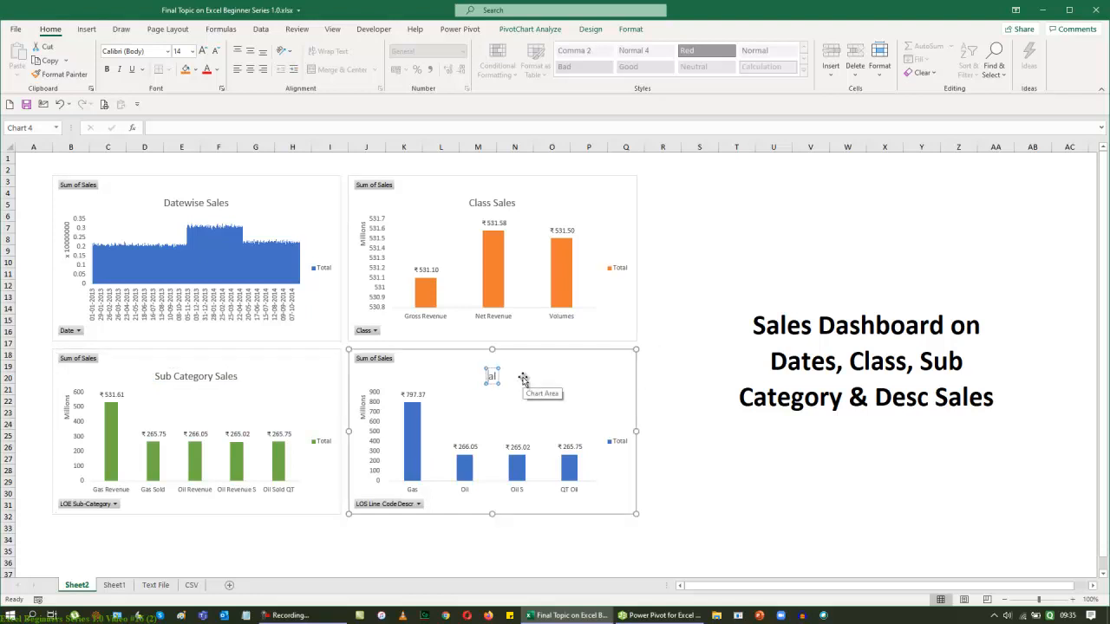
text(Desc Sales)
Step: Enlarge the dashboard view to 120% and try to move the merged title block closer to the charts
click(719, 279)
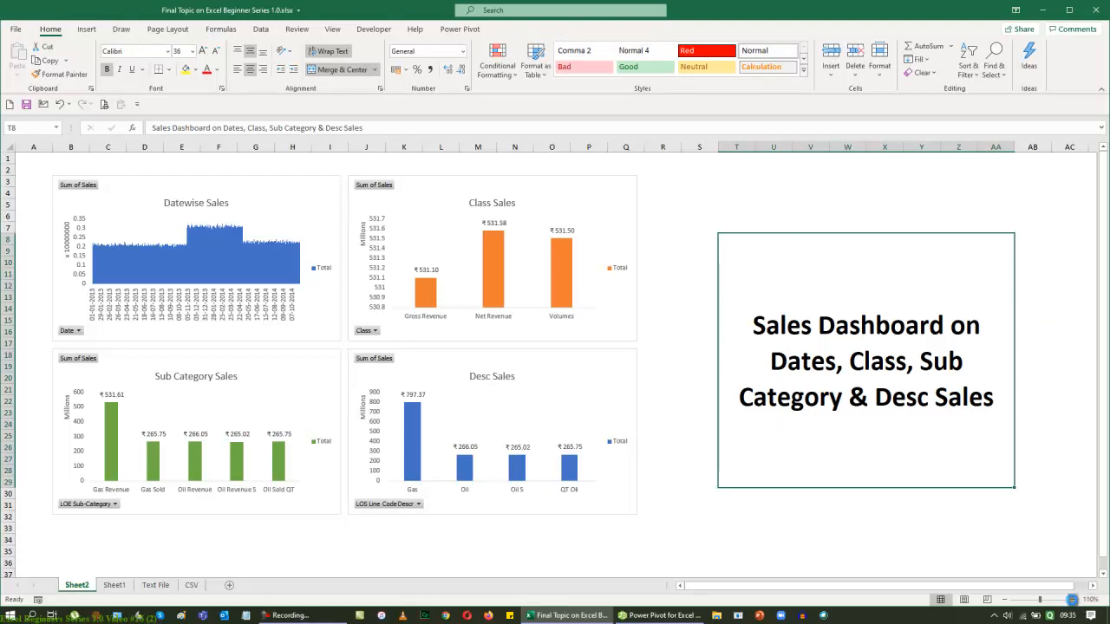
click(1071, 600)
drag(906, 590, 867, 589)
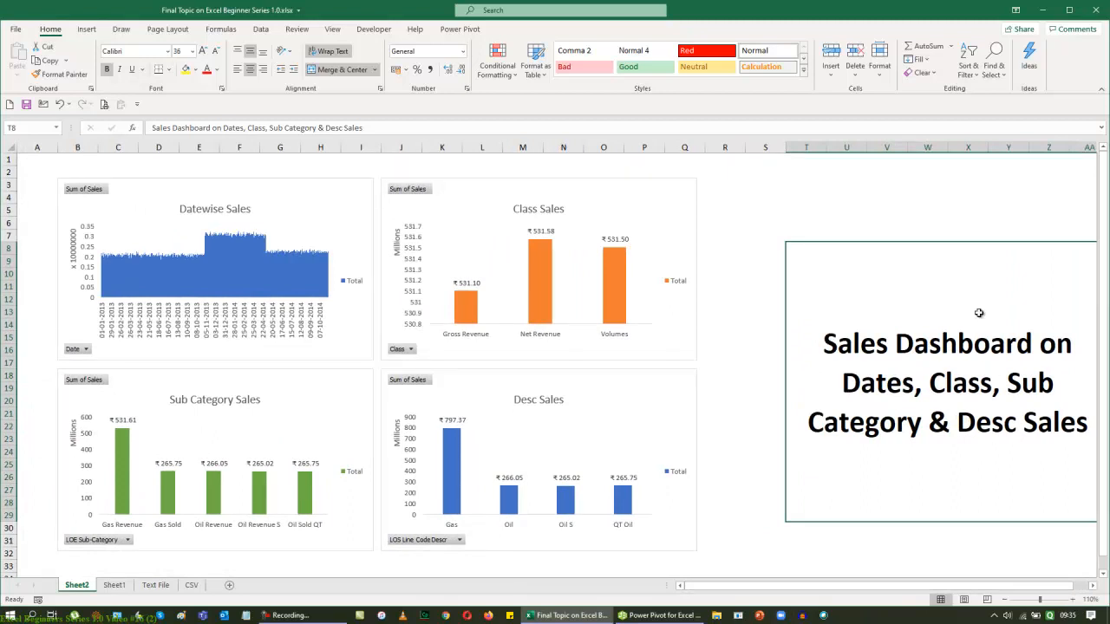
drag(967, 243, 922, 247)
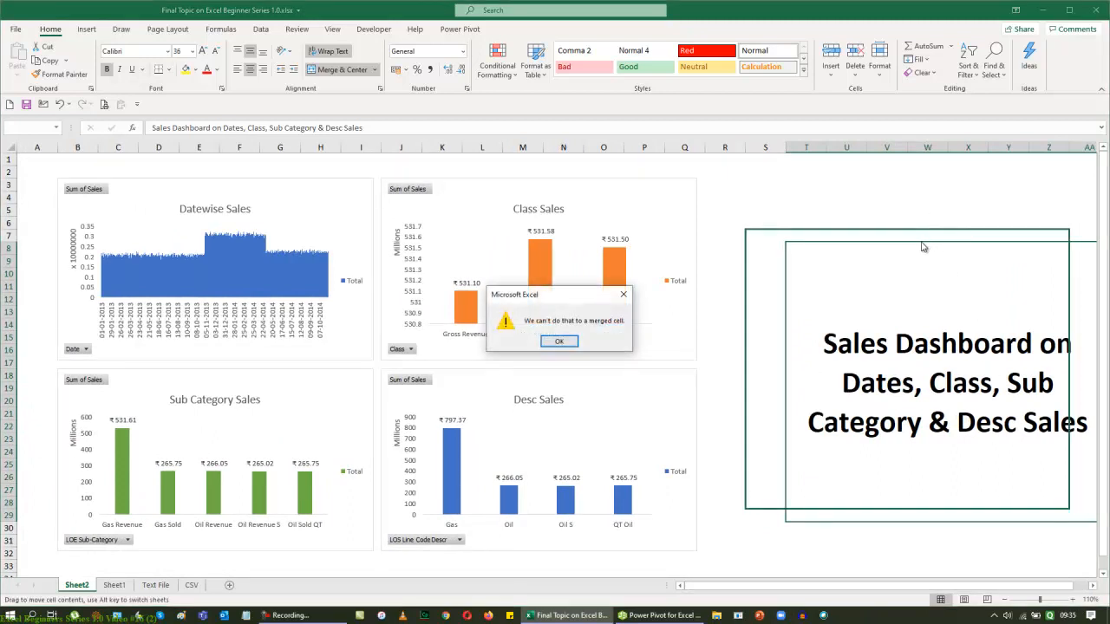
click(560, 341)
click(885, 543)
click(915, 432)
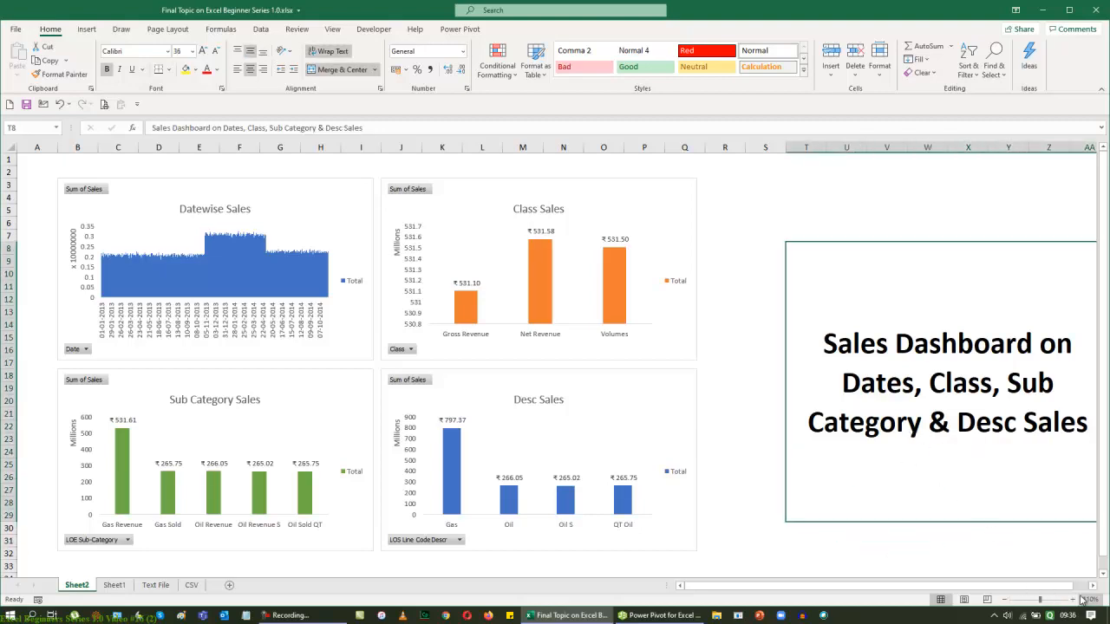
click(1072, 603)
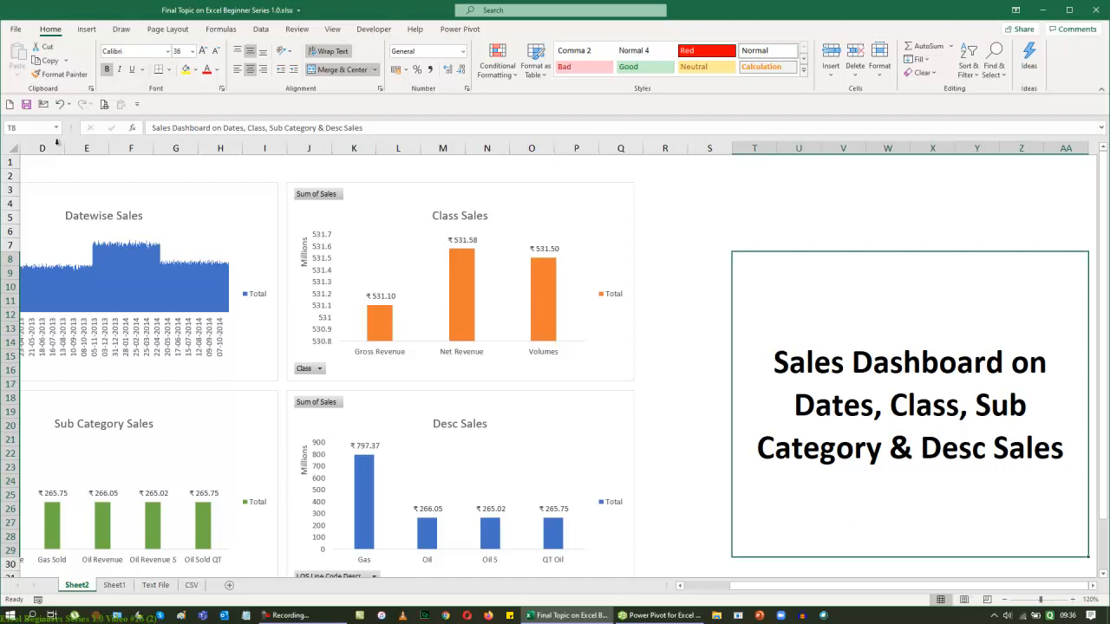
Step: Try fitting the whole sheet in view, and return the dashboard to 100% zoom with all four charts and the title showing
click(13, 150)
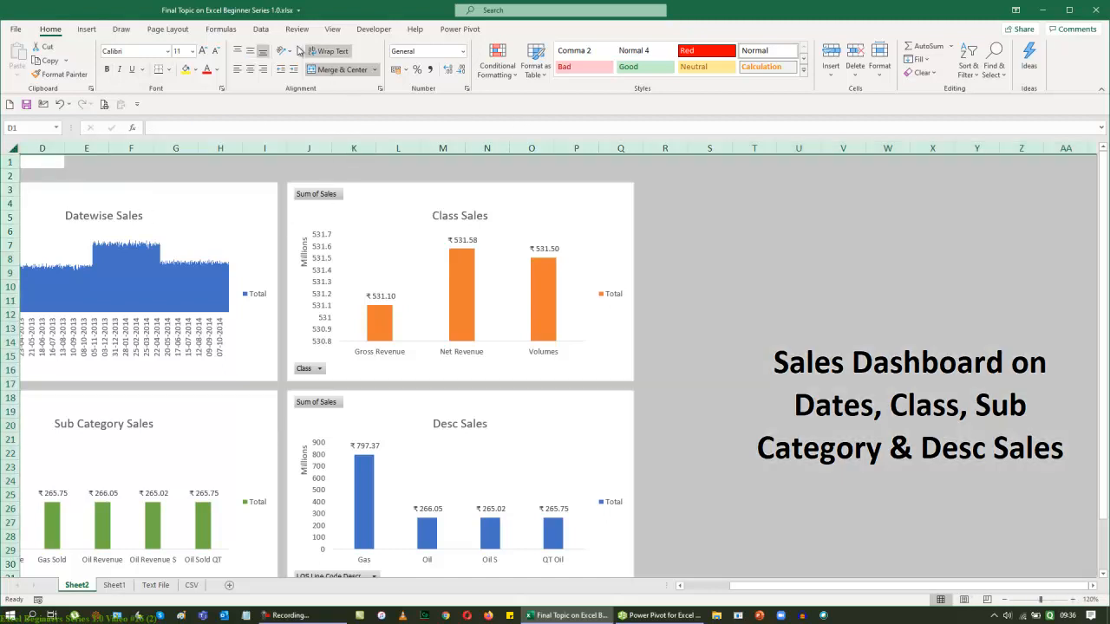
click(331, 30)
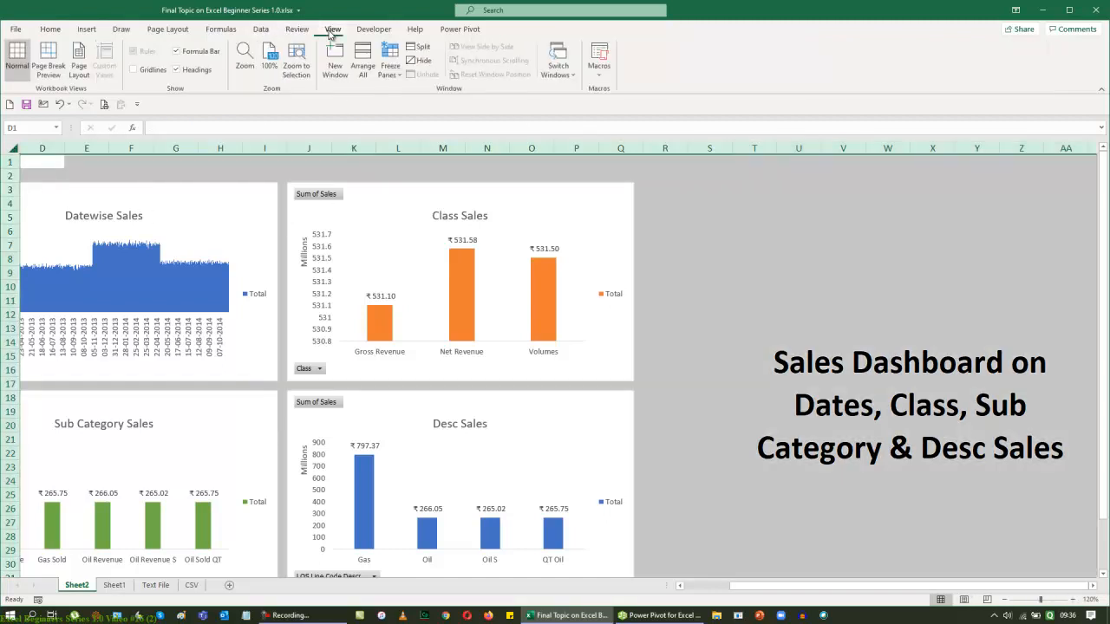
click(296, 69)
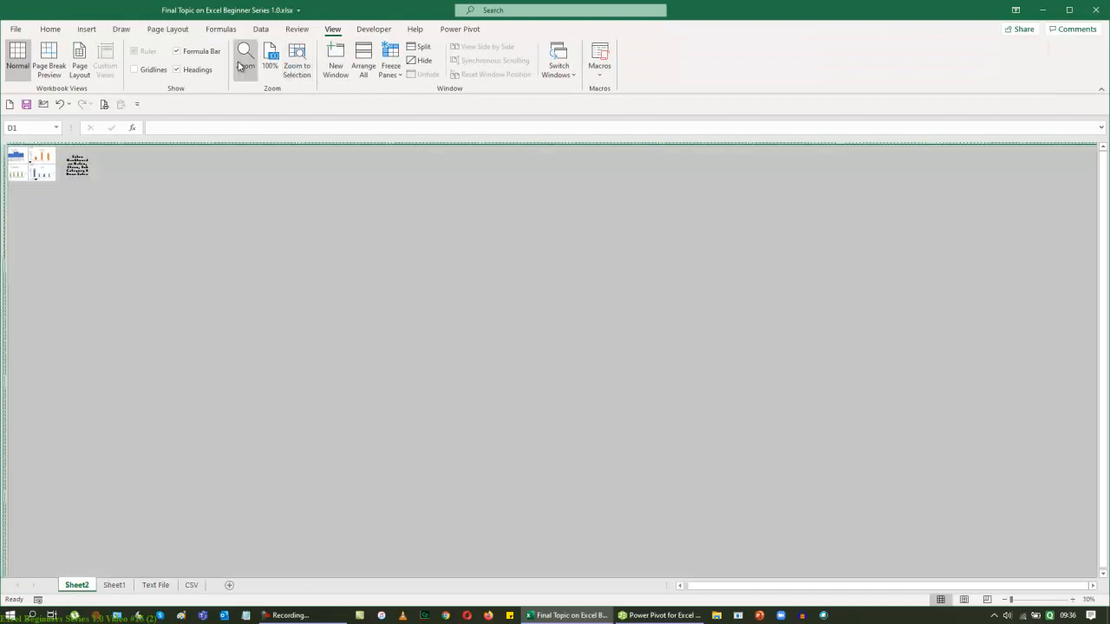
click(270, 60)
click(685, 473)
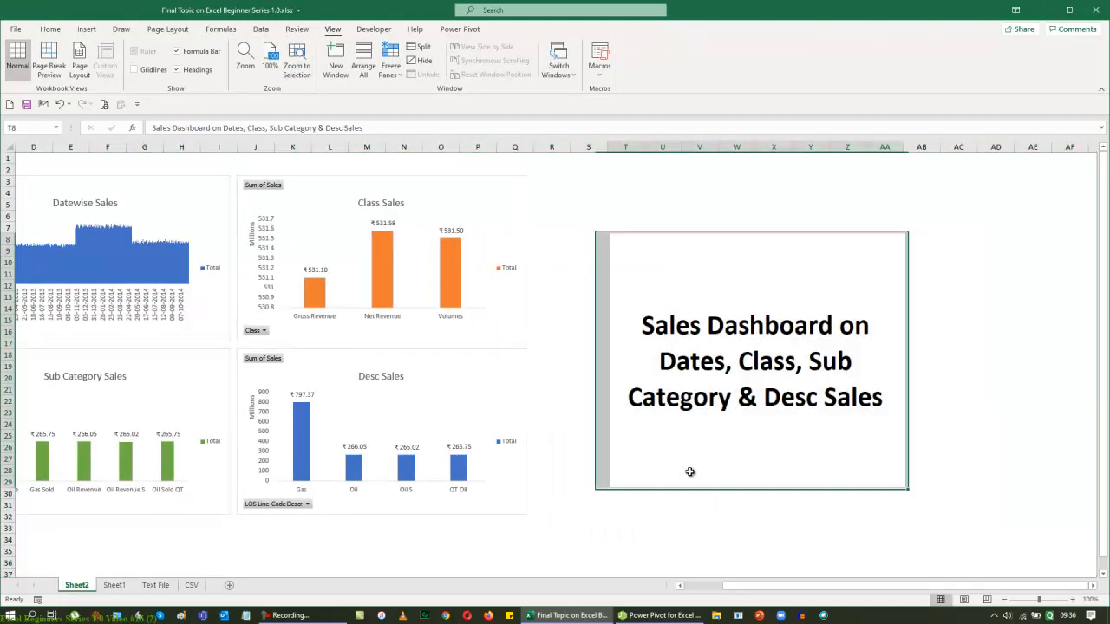
drag(803, 593, 802, 591)
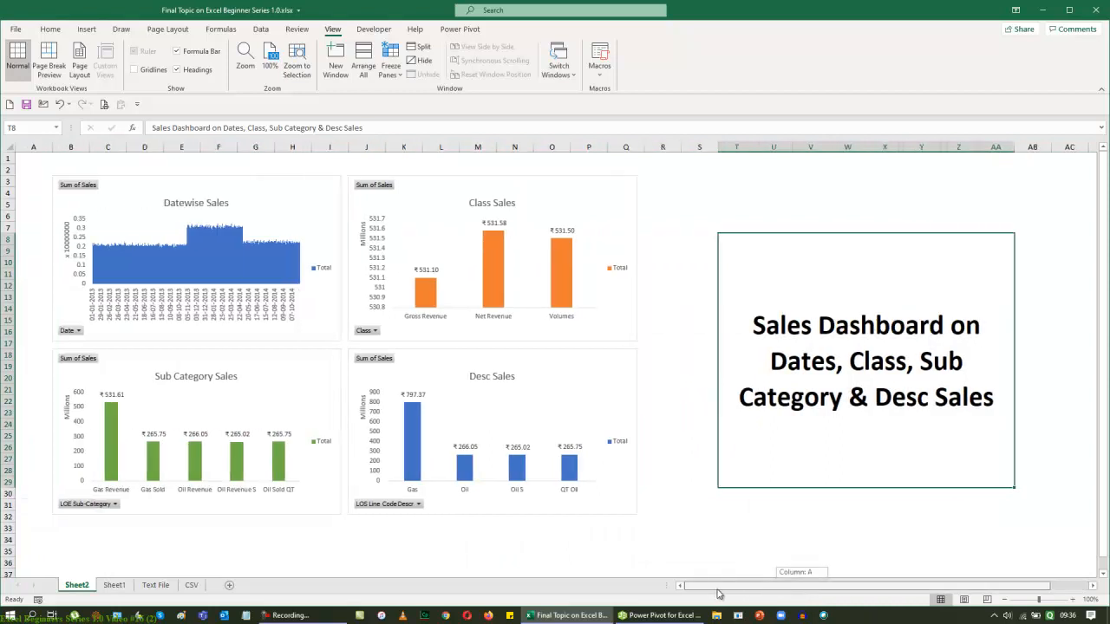
click(789, 542)
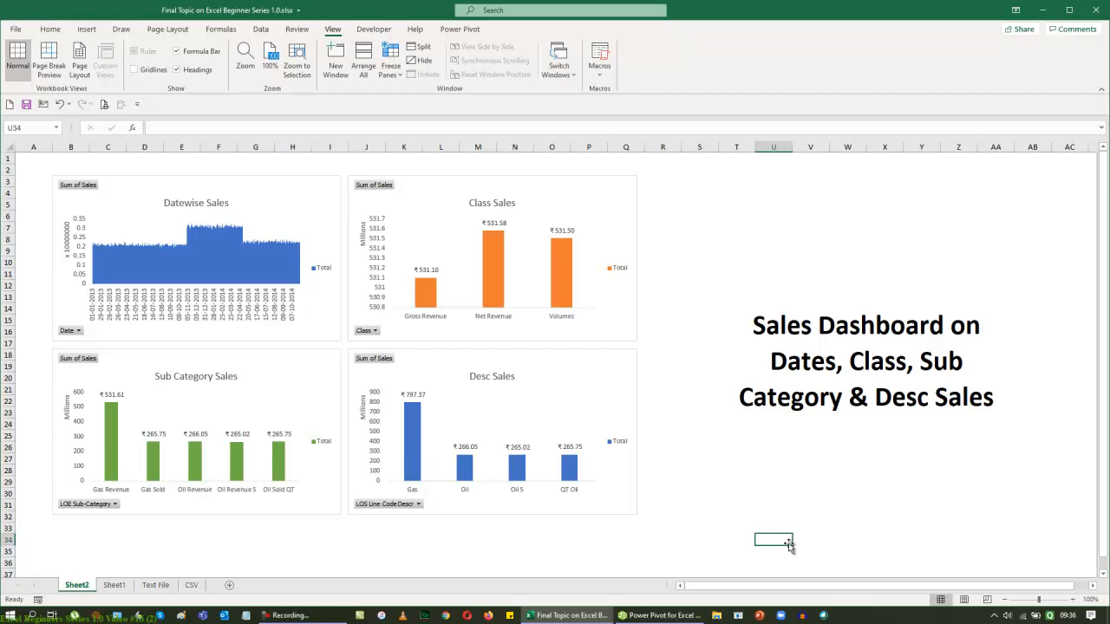
Step: Rename the dashboard sheet from Sheet2 to "Dash Board"
right_click(78, 586)
click(119, 478)
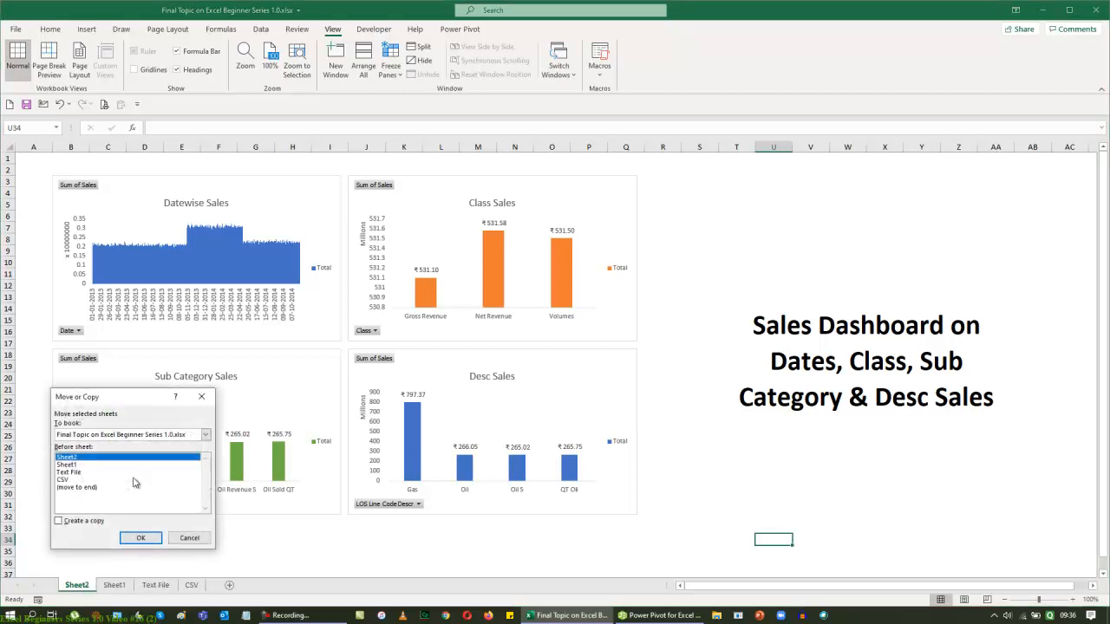
key(Escape)
right_click(86, 591)
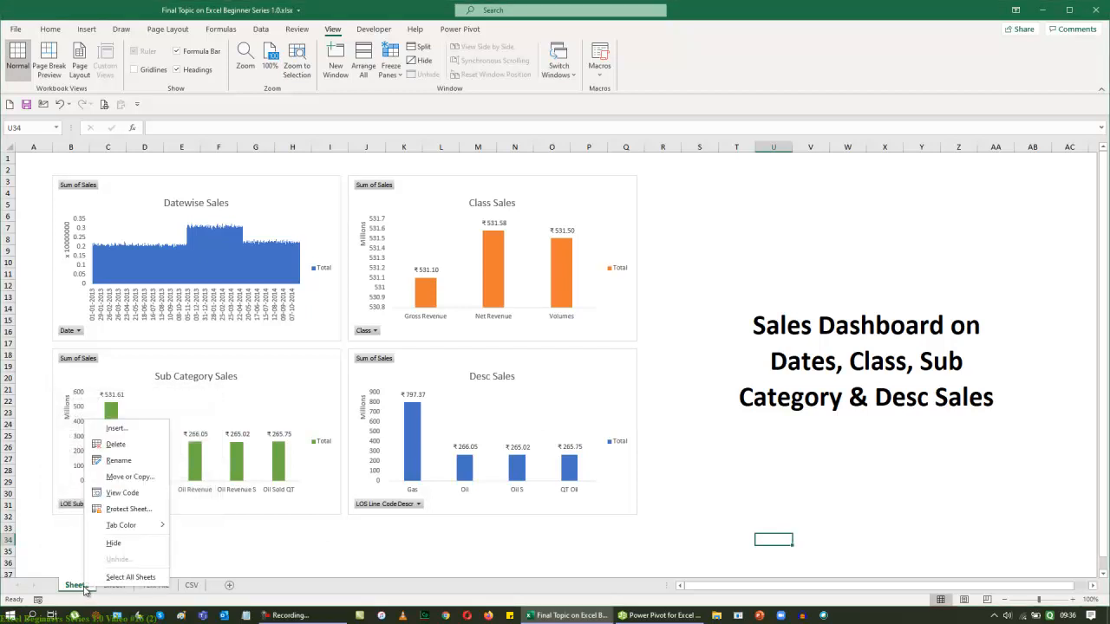
click(122, 468)
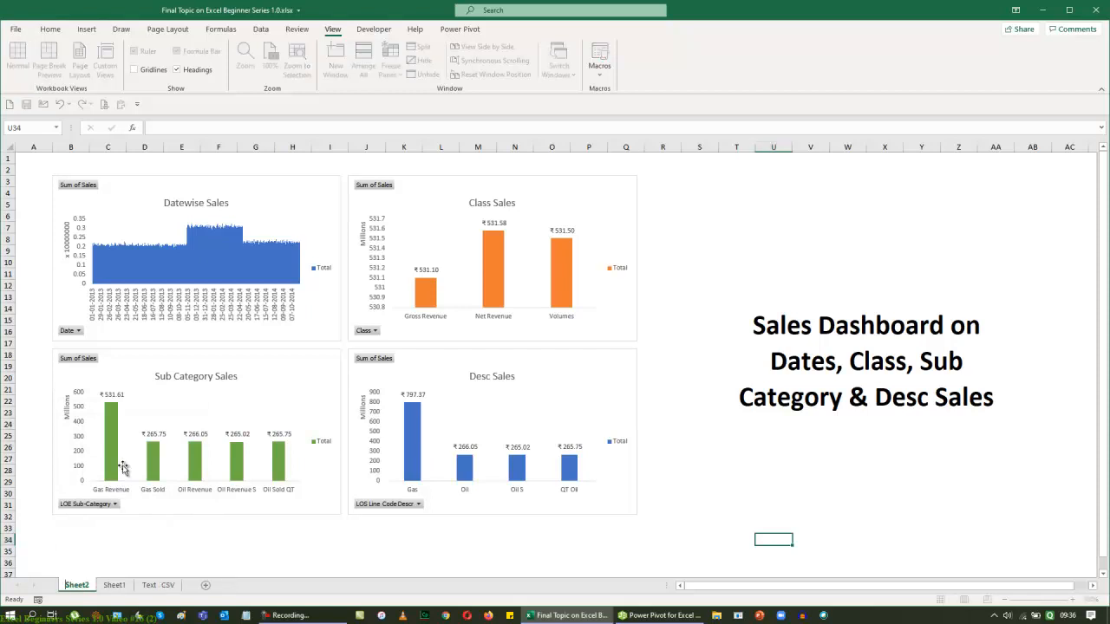
text(Dash Board)
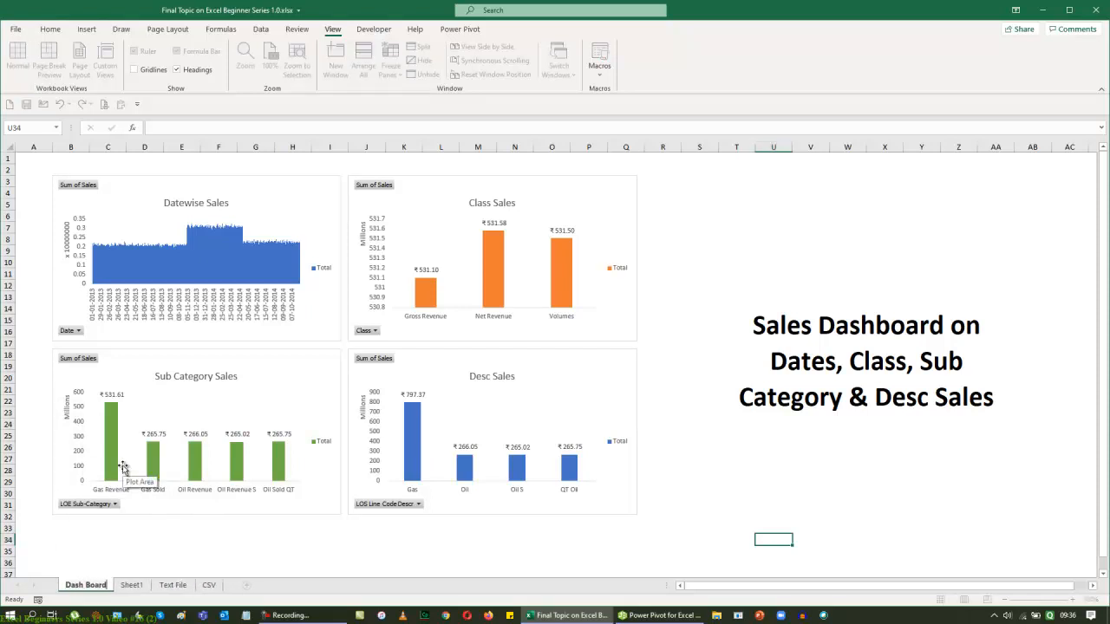
key(Return)
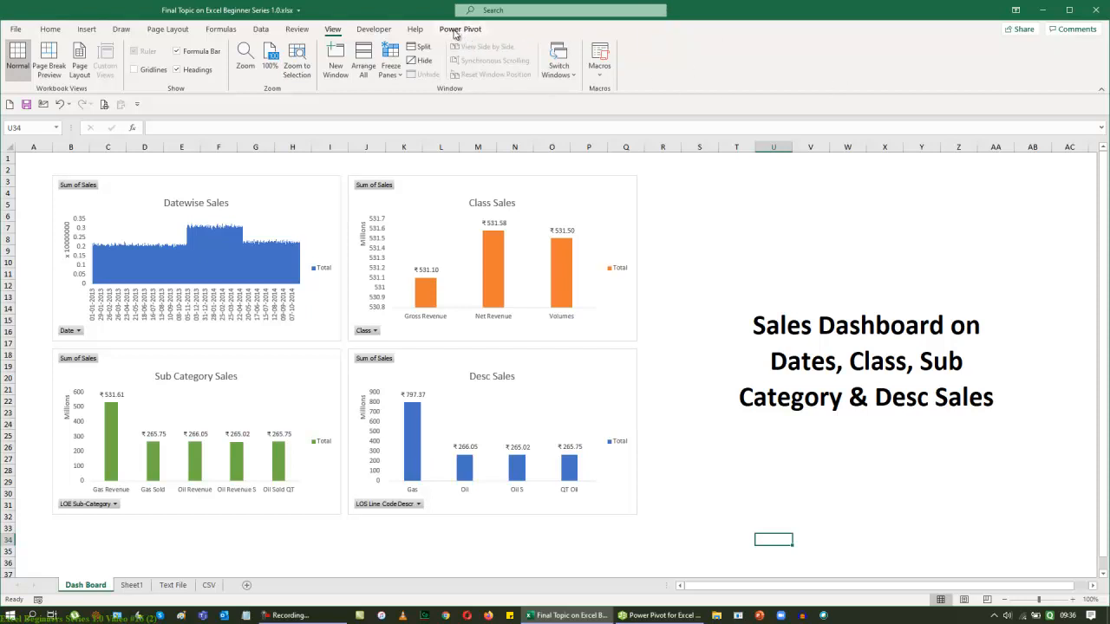
Step: Hide the Power Pivot tab from the ribbon's main tabs
right_click(953, 49)
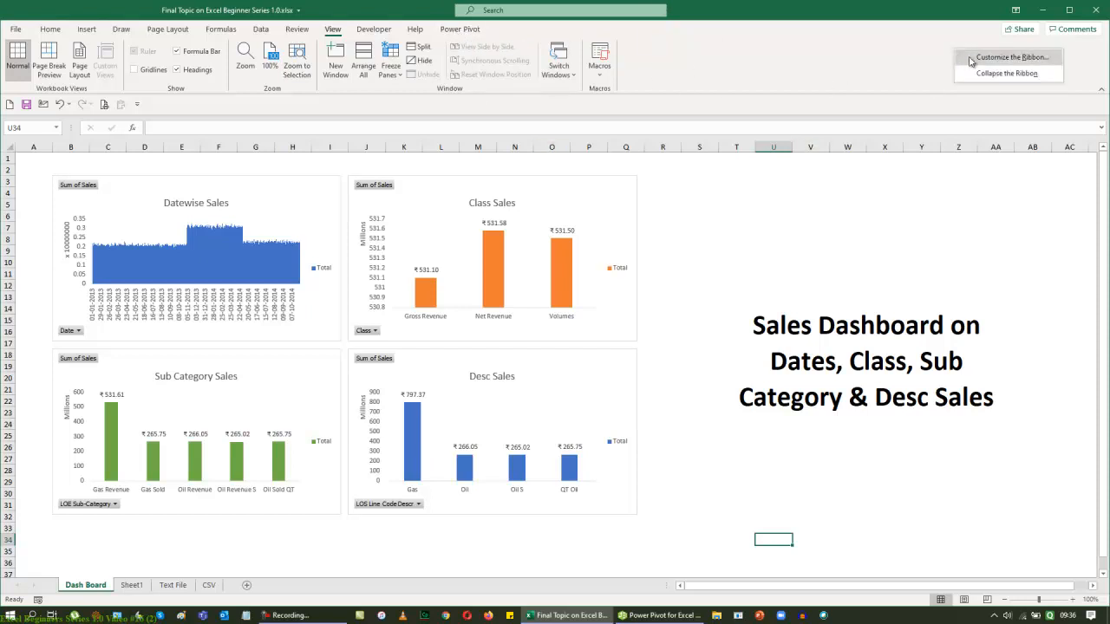
click(976, 56)
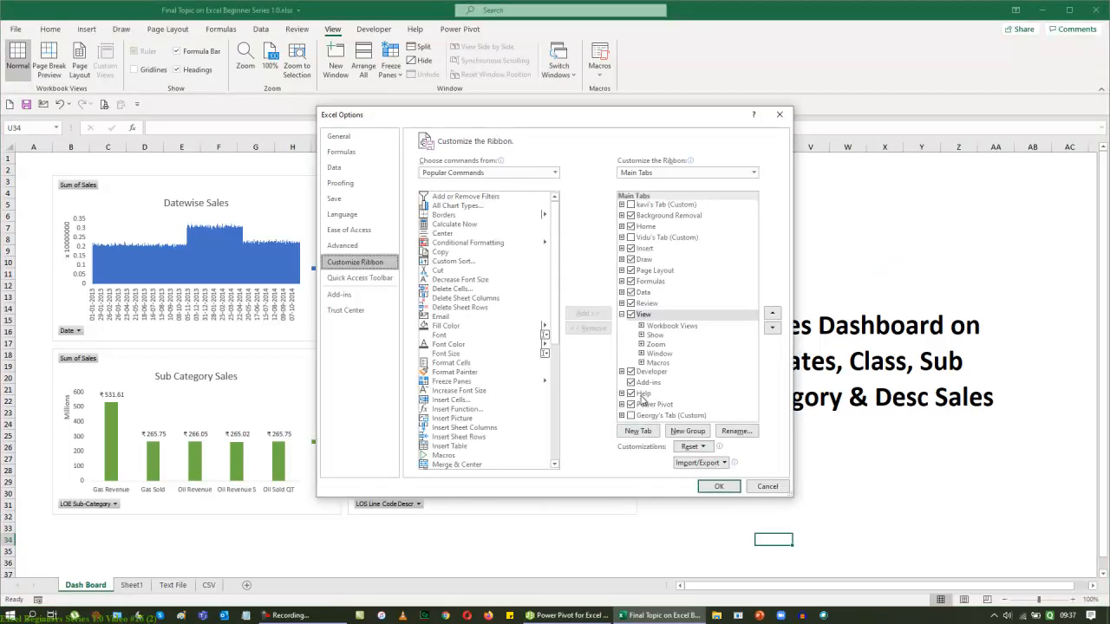
click(630, 405)
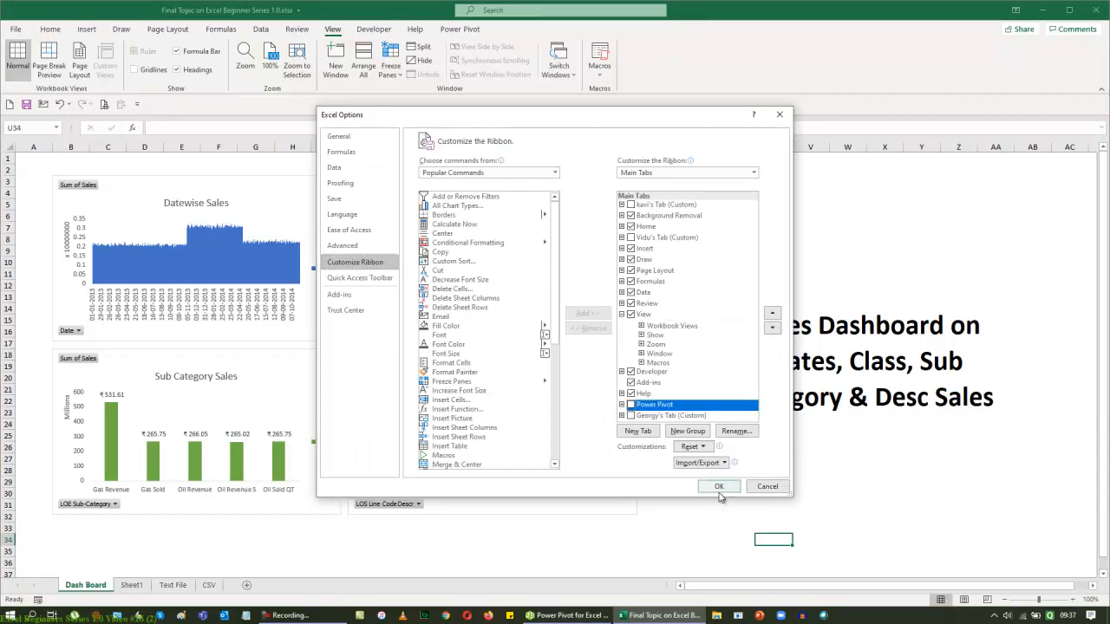
click(719, 487)
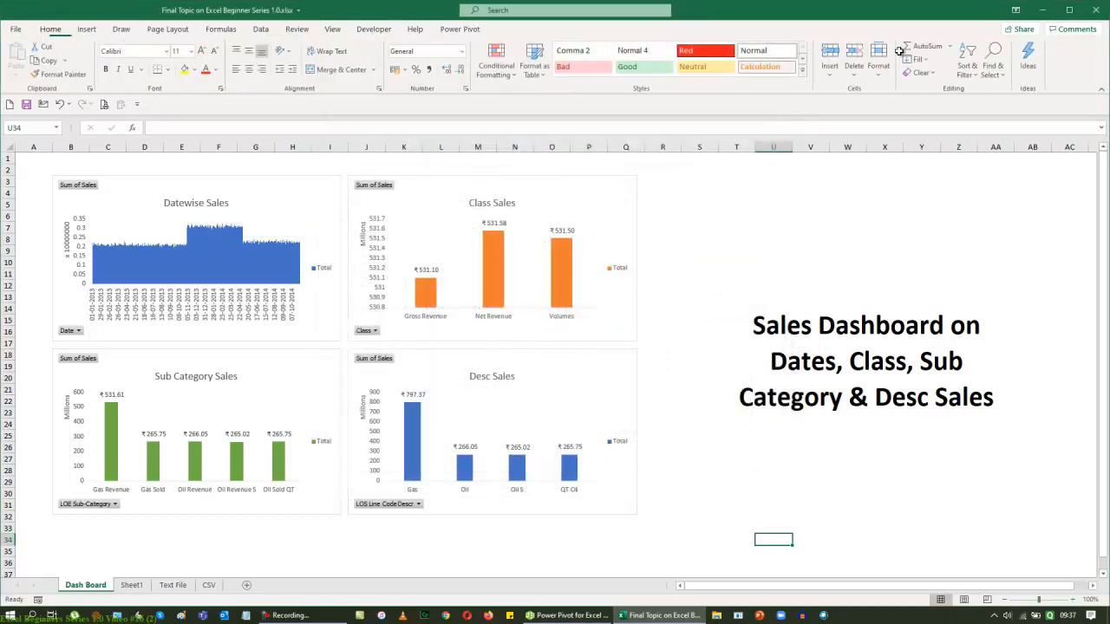
right_click(1093, 59)
click(1091, 63)
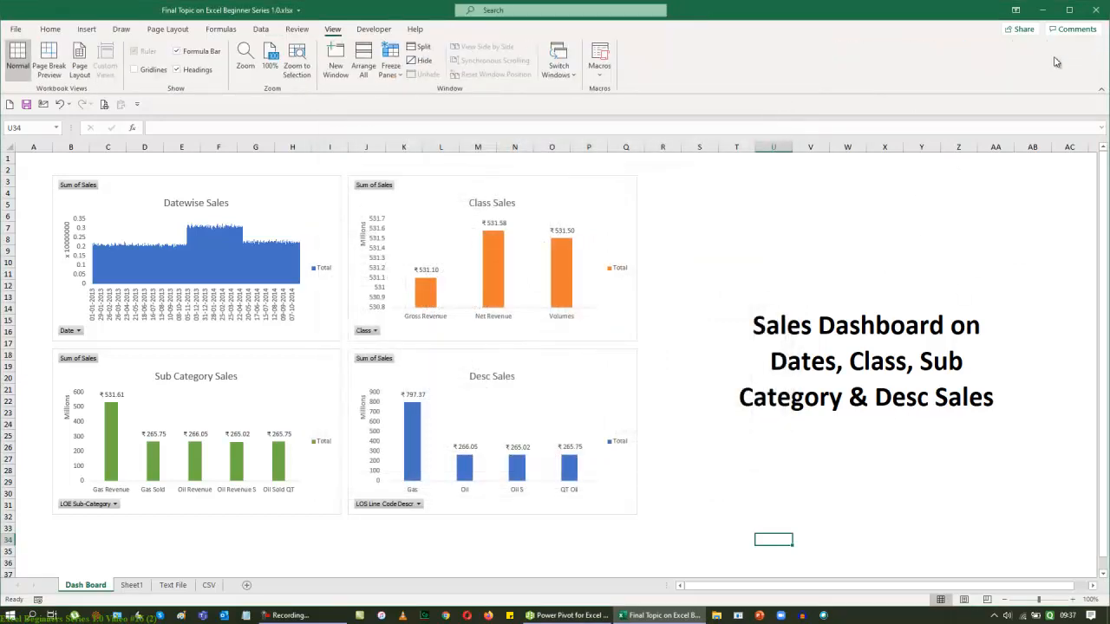
click(652, 407)
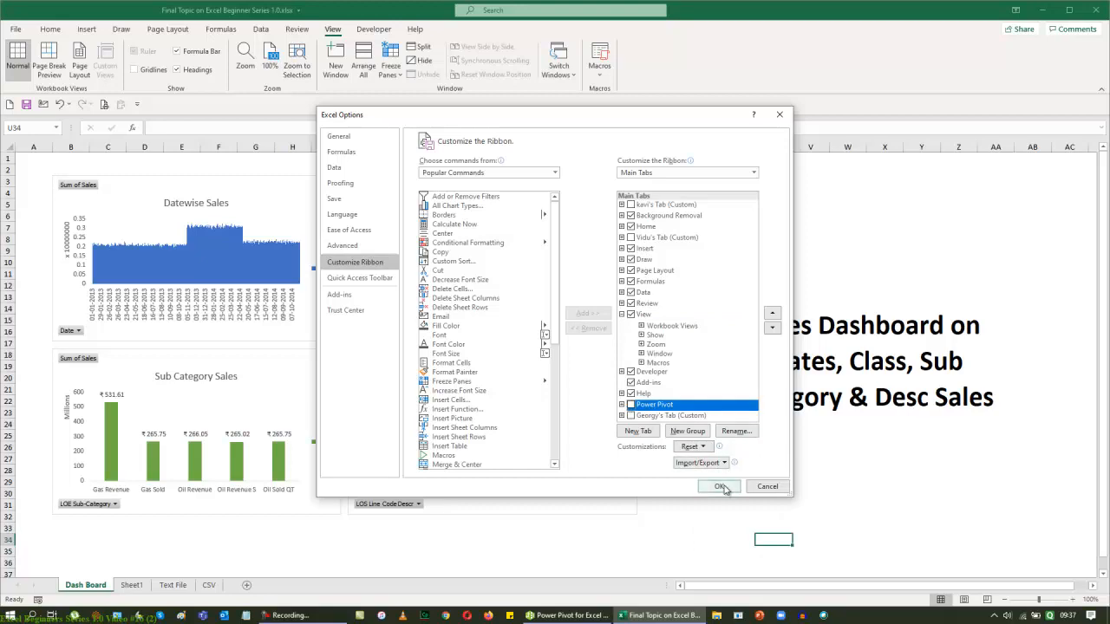
click(768, 487)
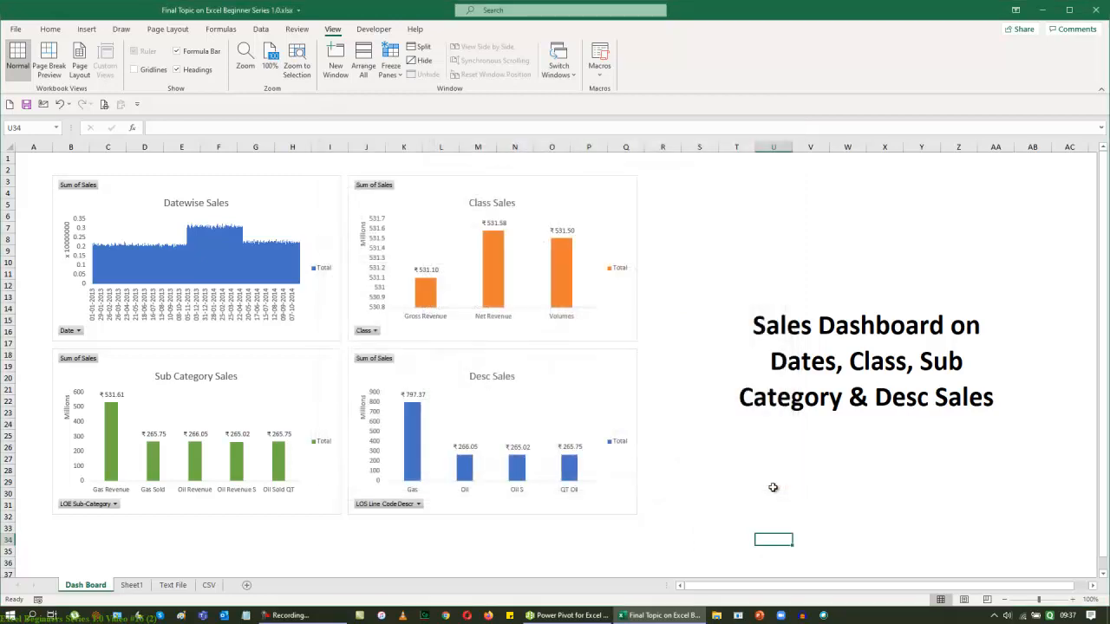
Step: Disable the Microsoft Power Pivot for Excel COM add-in
right_click(965, 29)
click(870, 61)
right_click(871, 66)
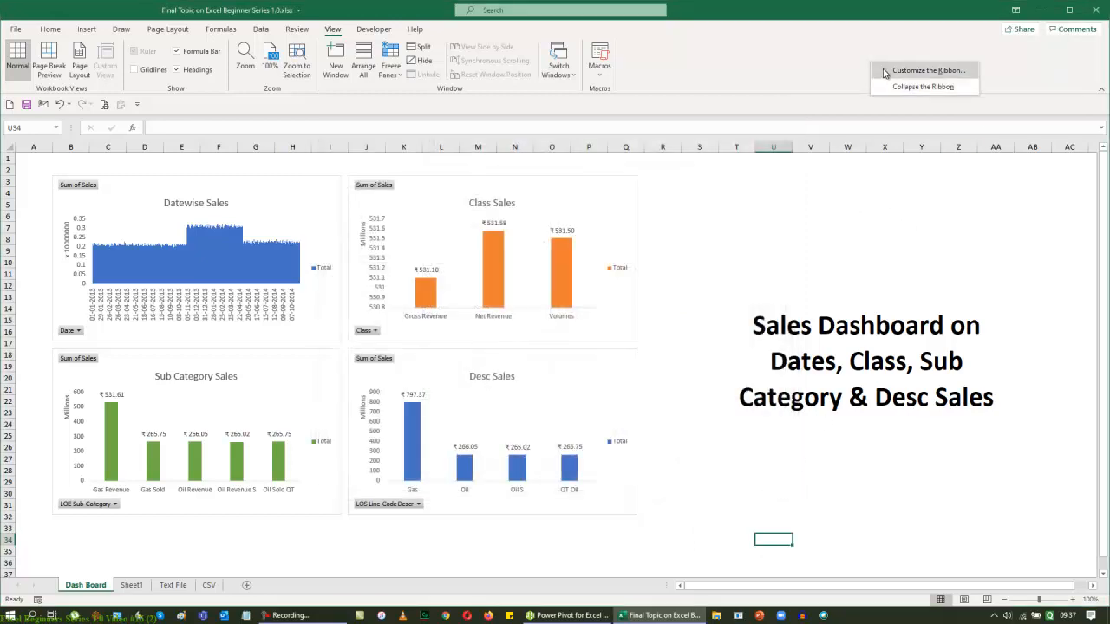
click(922, 70)
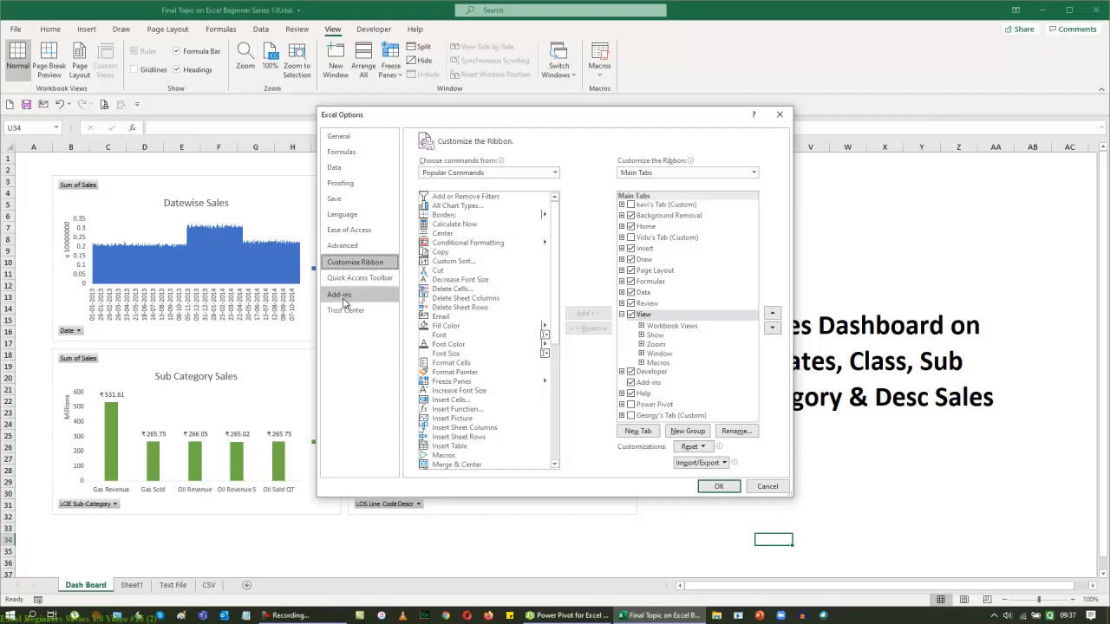
click(344, 299)
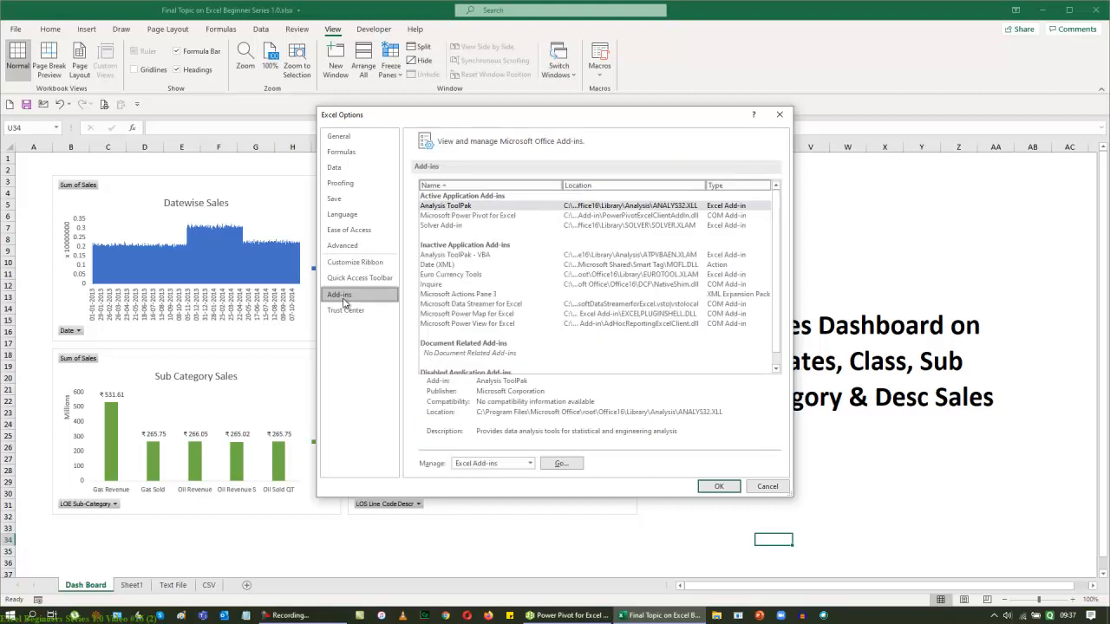
click(530, 465)
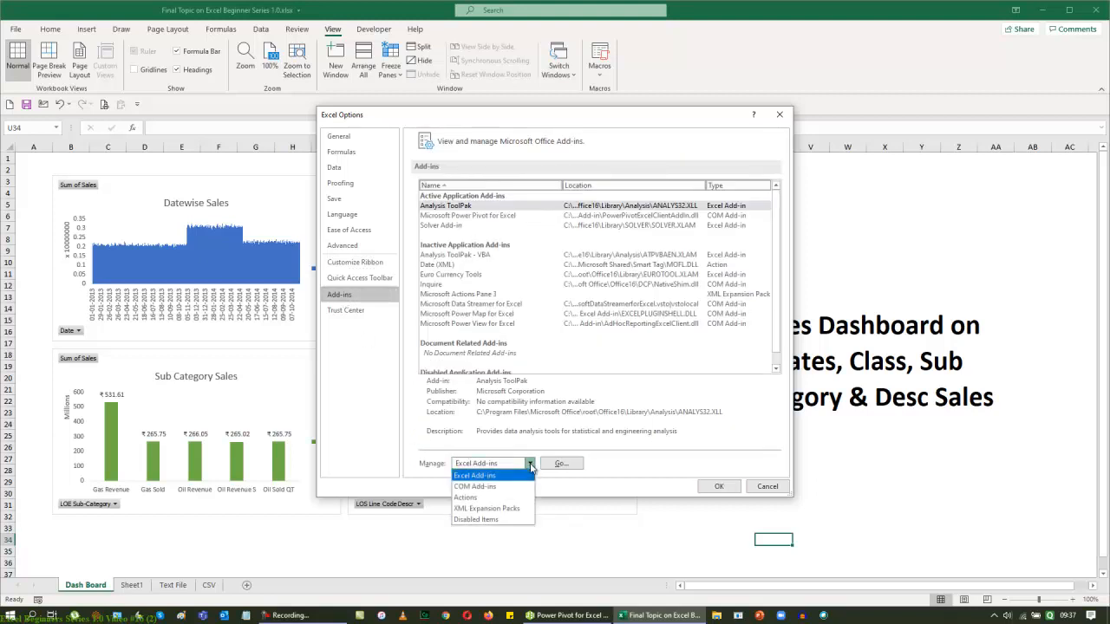
click(507, 486)
click(562, 464)
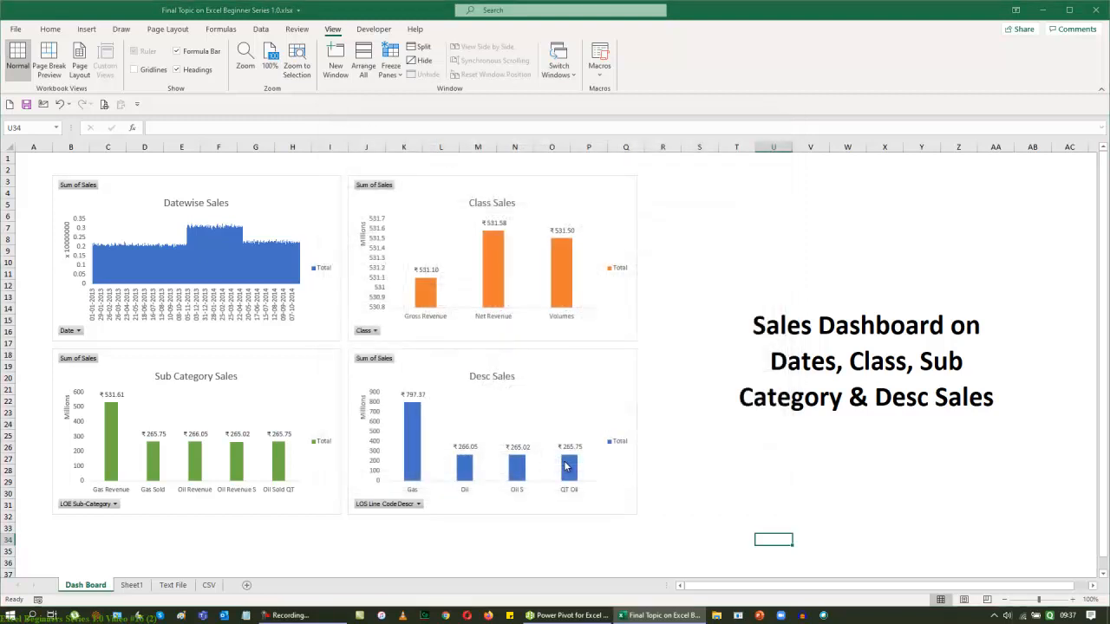
click(449, 242)
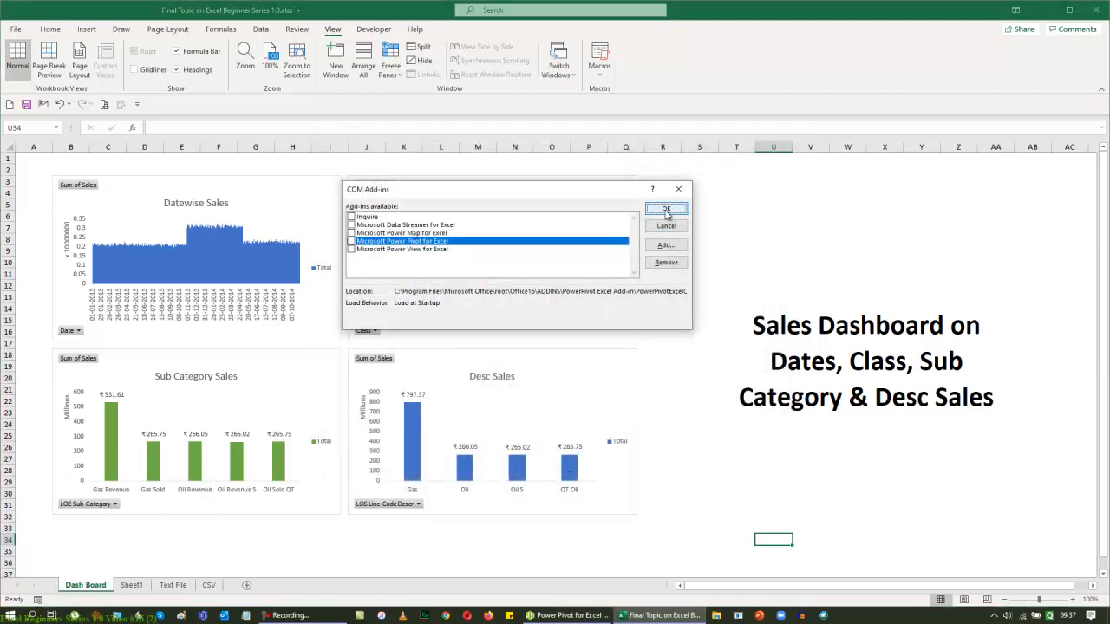
click(665, 209)
Step: Enable the COM add-ins Microsoft Power Map, Microsoft Power Pivot and Microsoft Power View for Excel
right_click(858, 53)
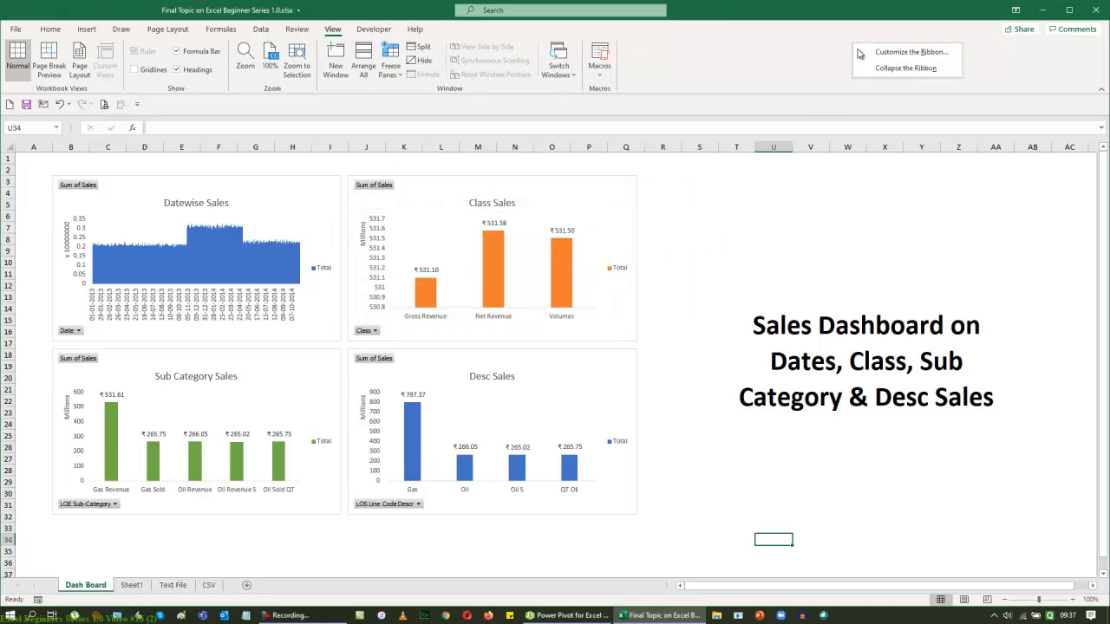
click(862, 52)
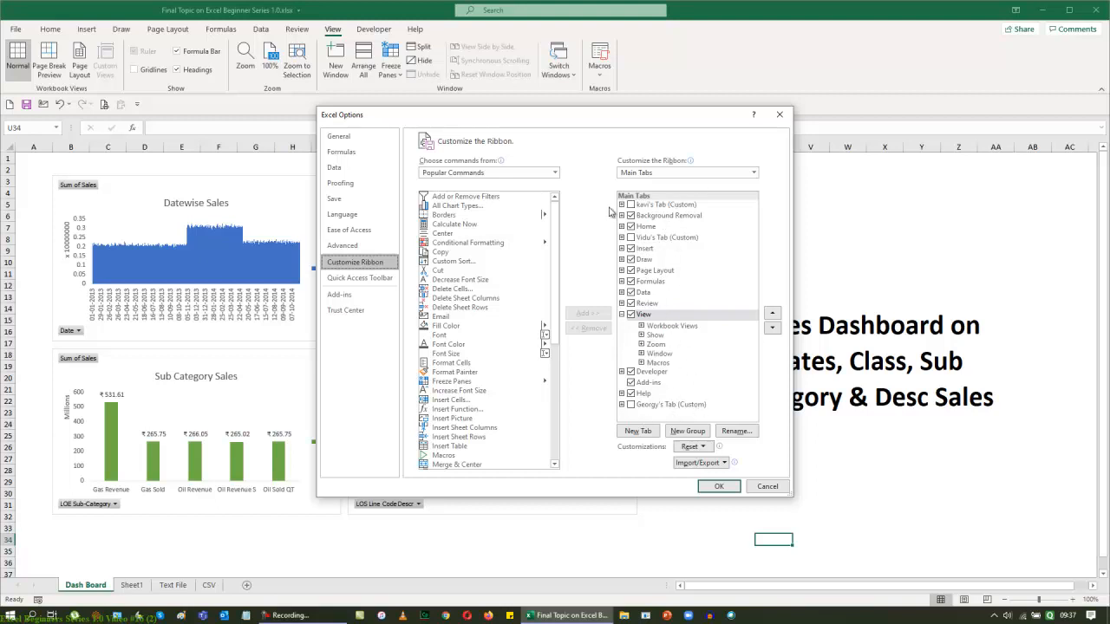
click(346, 296)
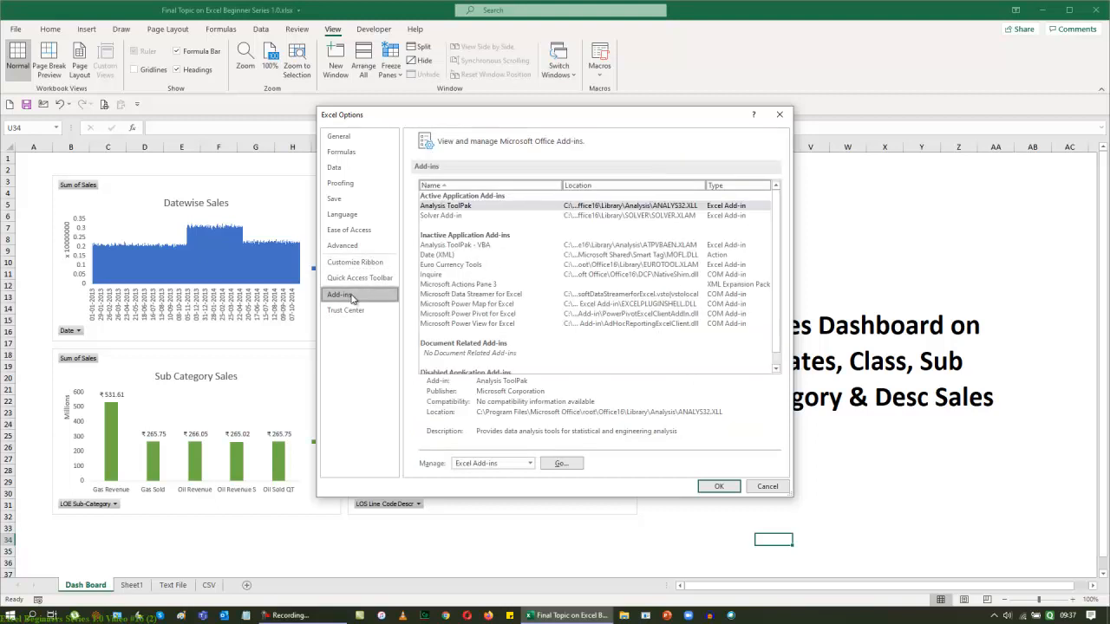
click(530, 463)
click(508, 488)
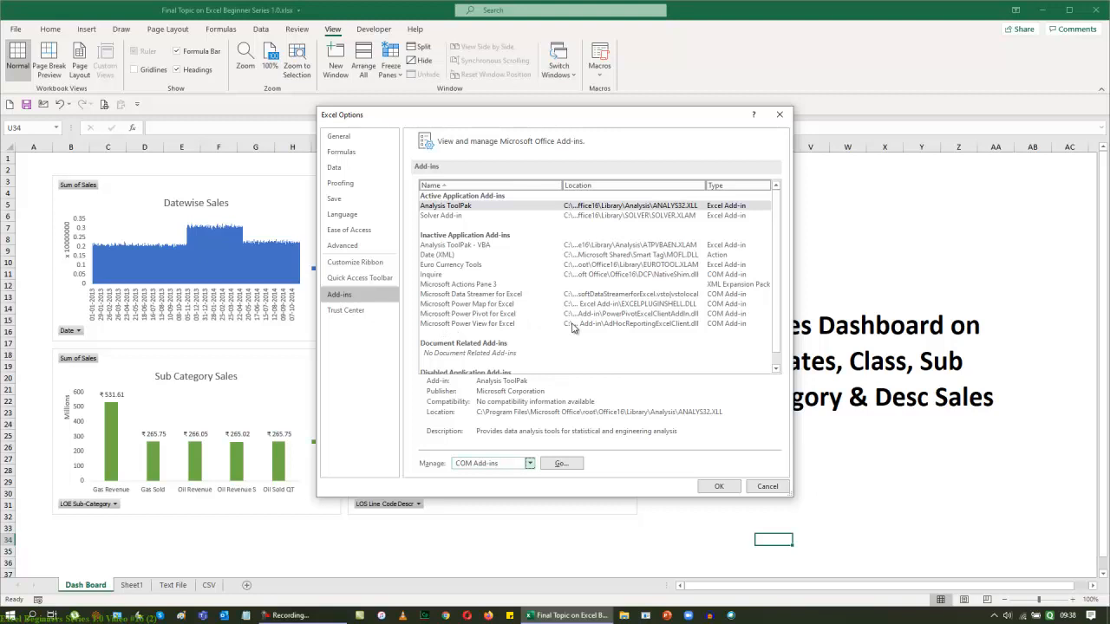
click(561, 463)
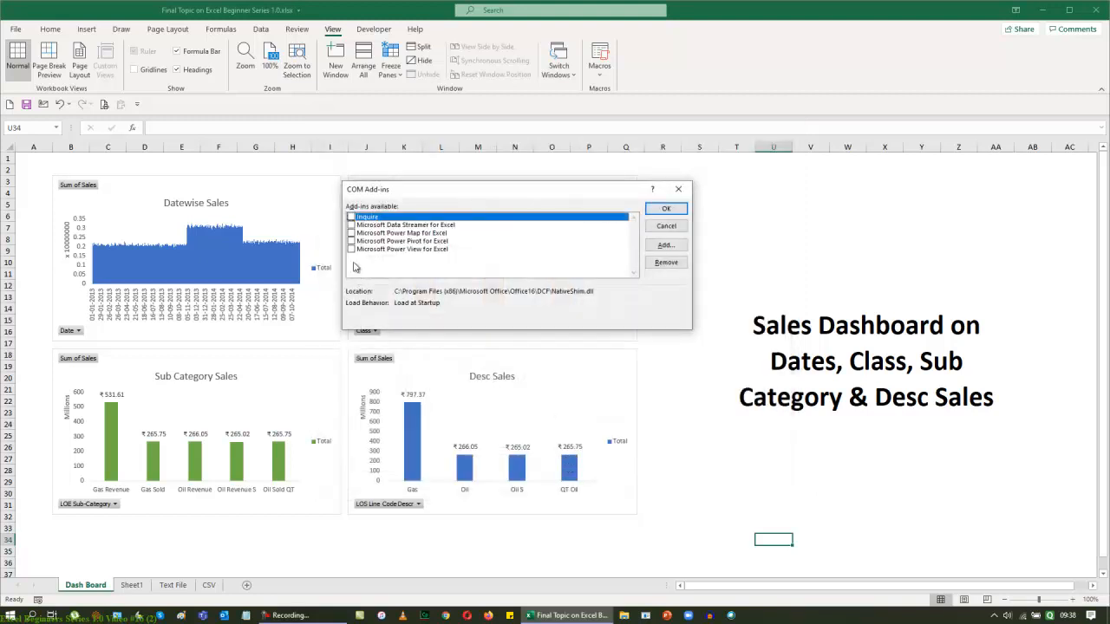
click(351, 232)
click(352, 241)
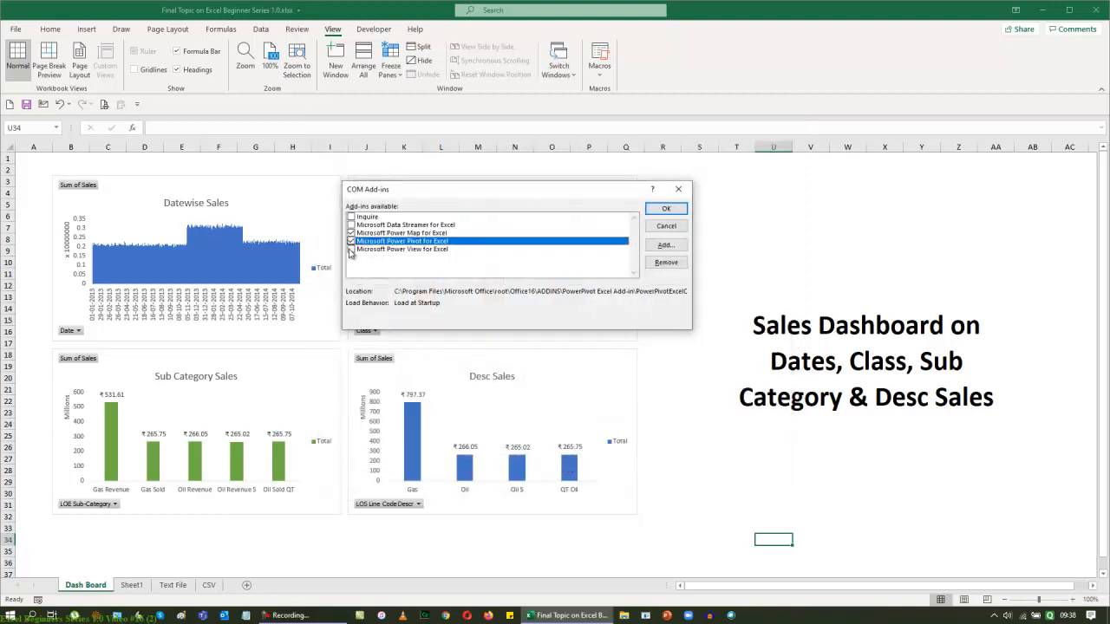
click(351, 249)
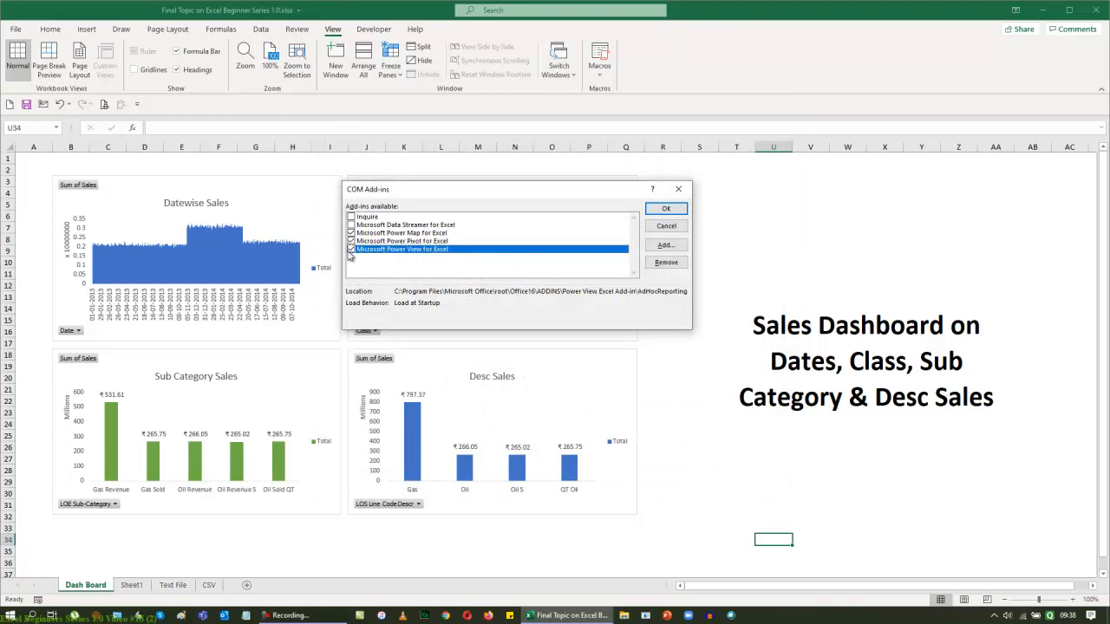
click(665, 208)
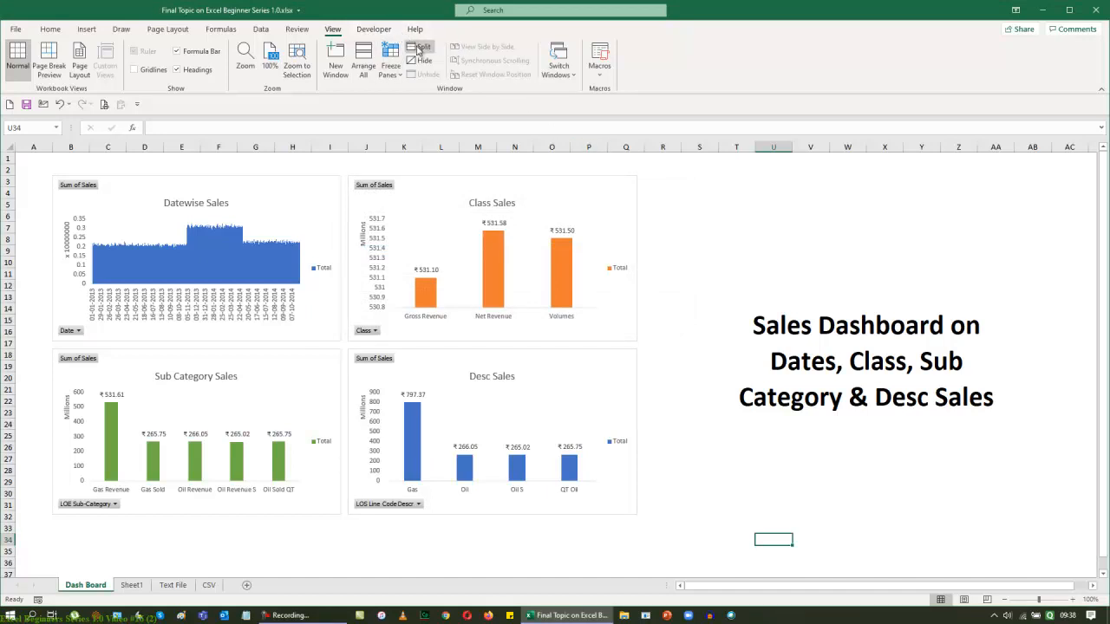
Step: Include Power Pivot among the ribbon's main tabs and display its commands
right_click(754, 54)
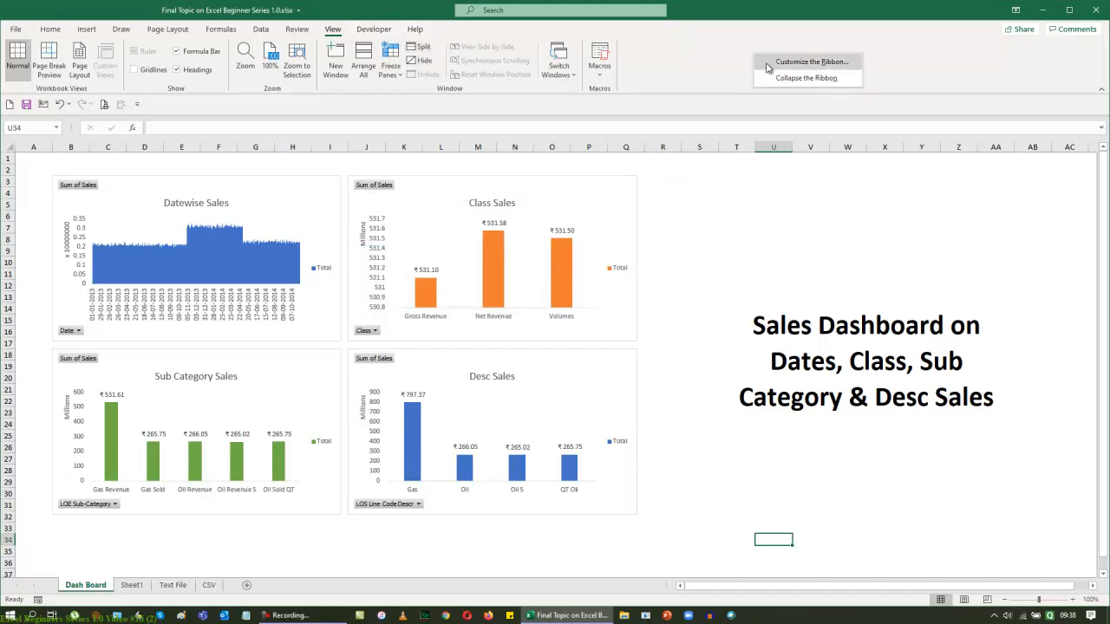
click(768, 64)
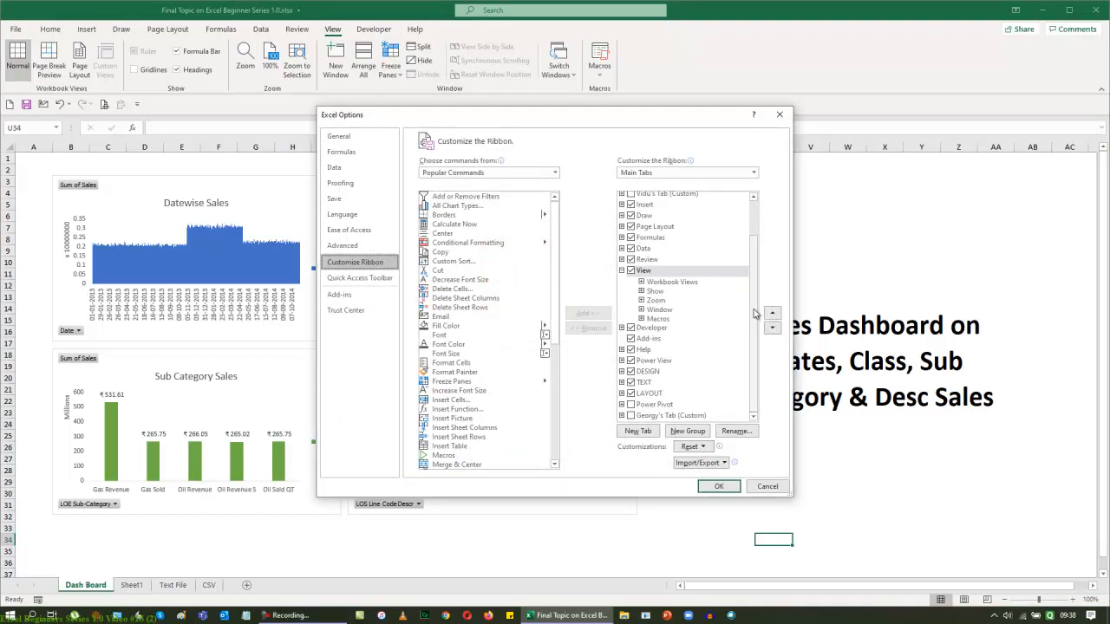
click(632, 405)
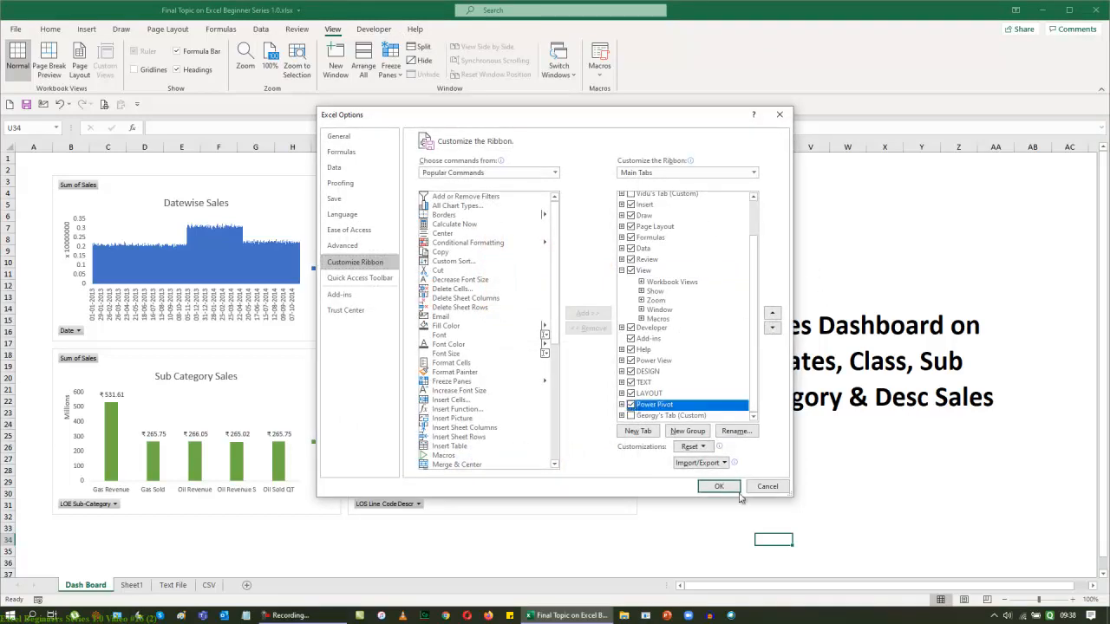
click(719, 486)
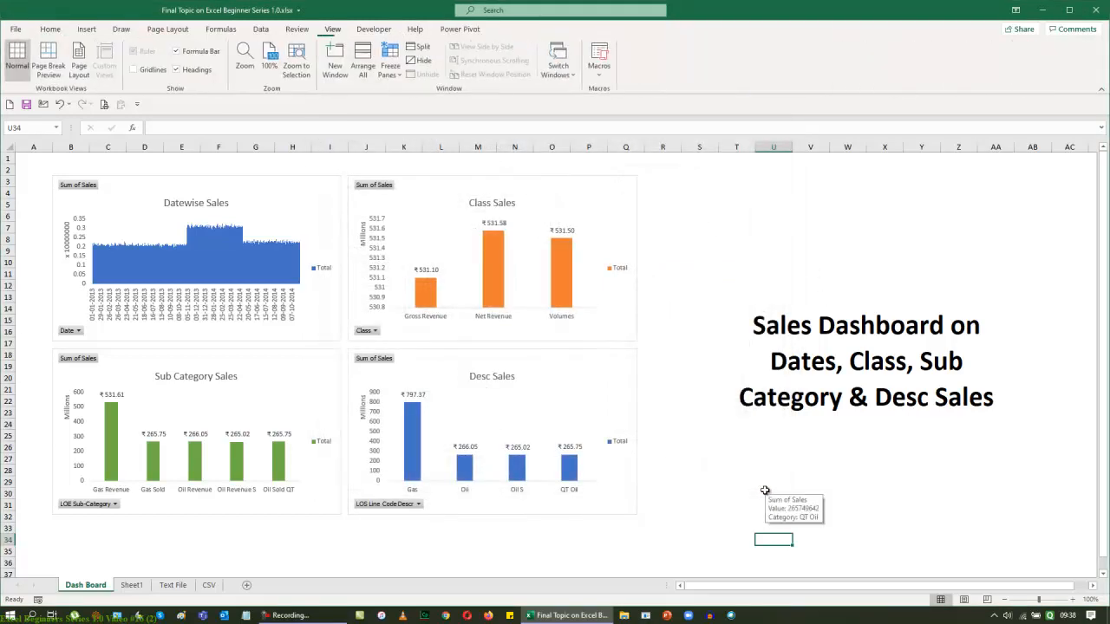
click(458, 31)
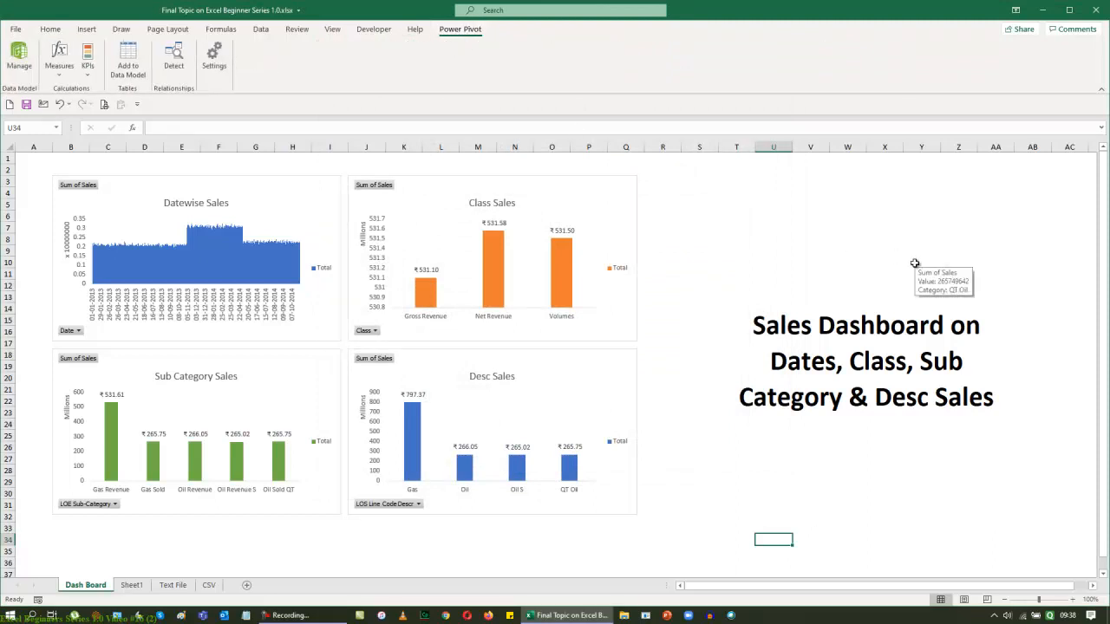
click(59, 75)
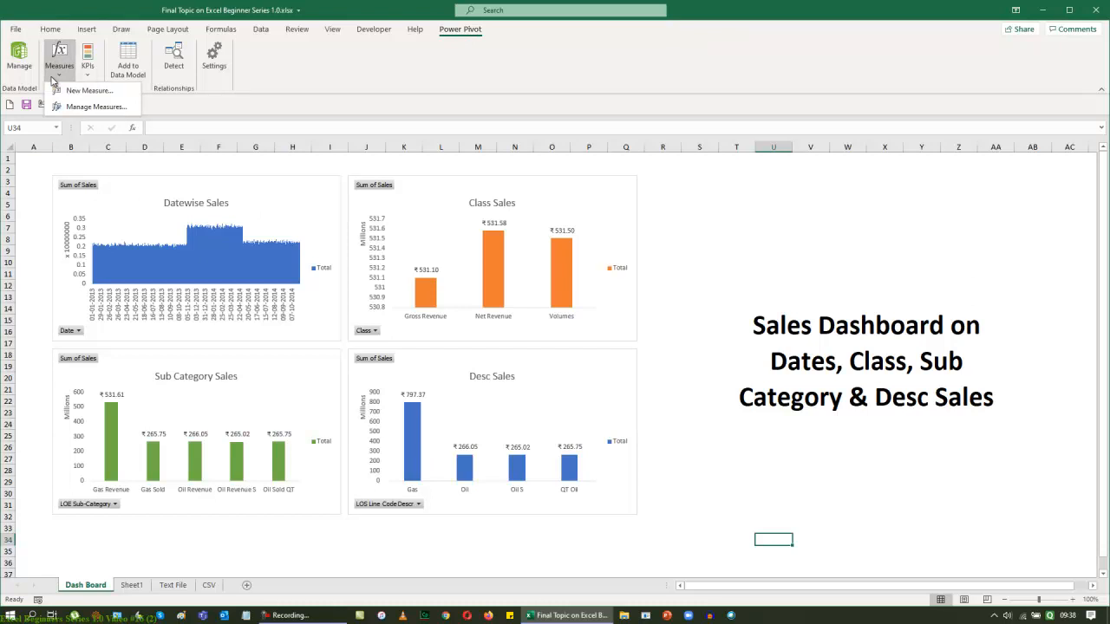
click(88, 76)
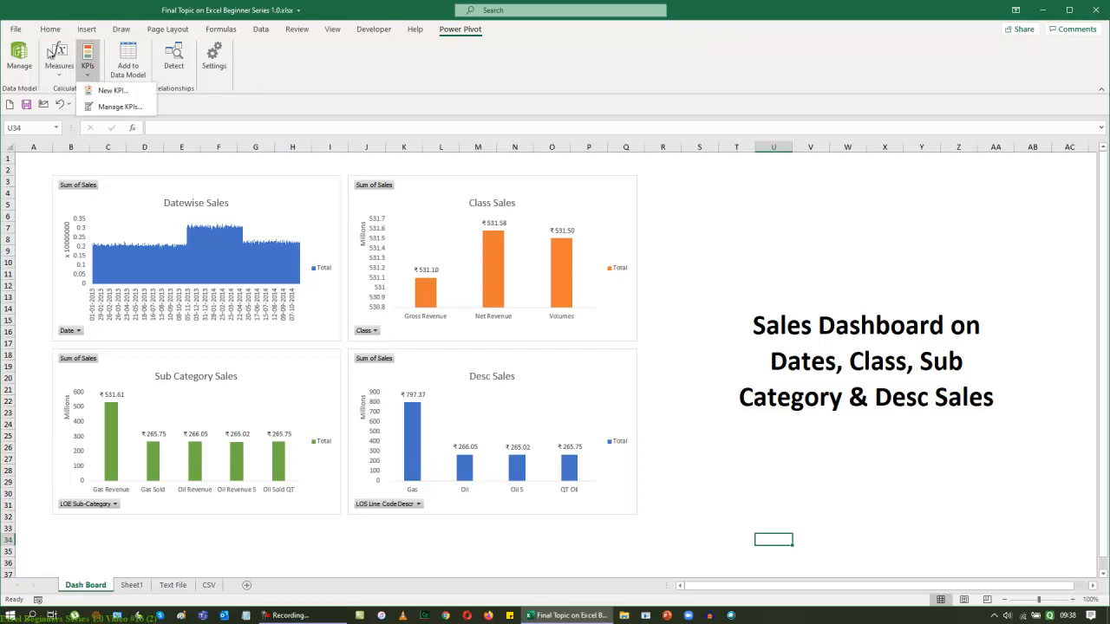
click(268, 76)
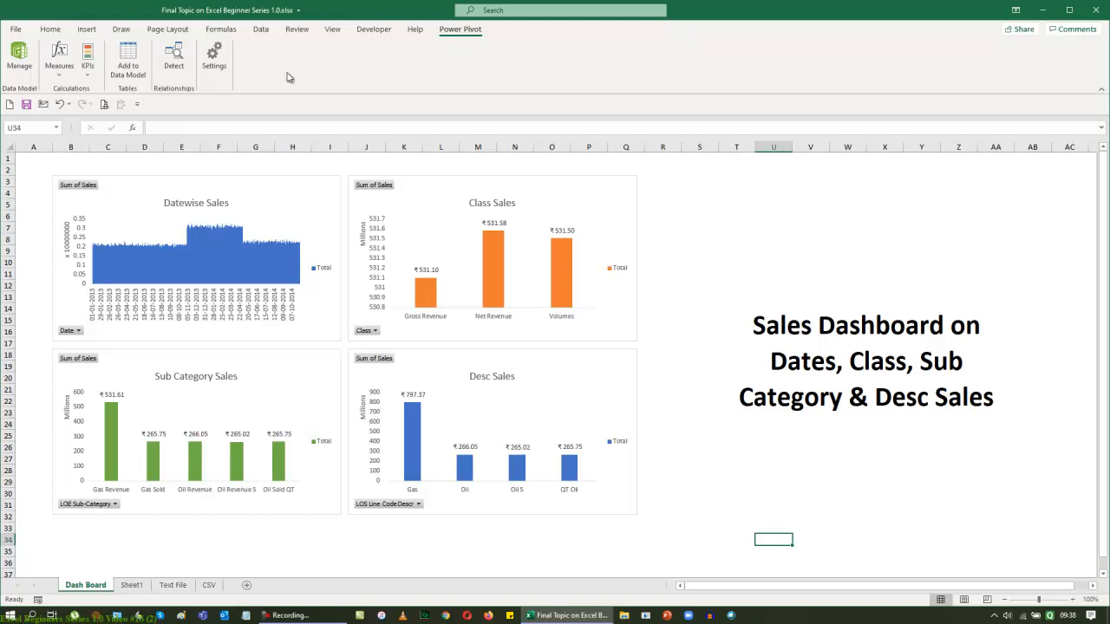